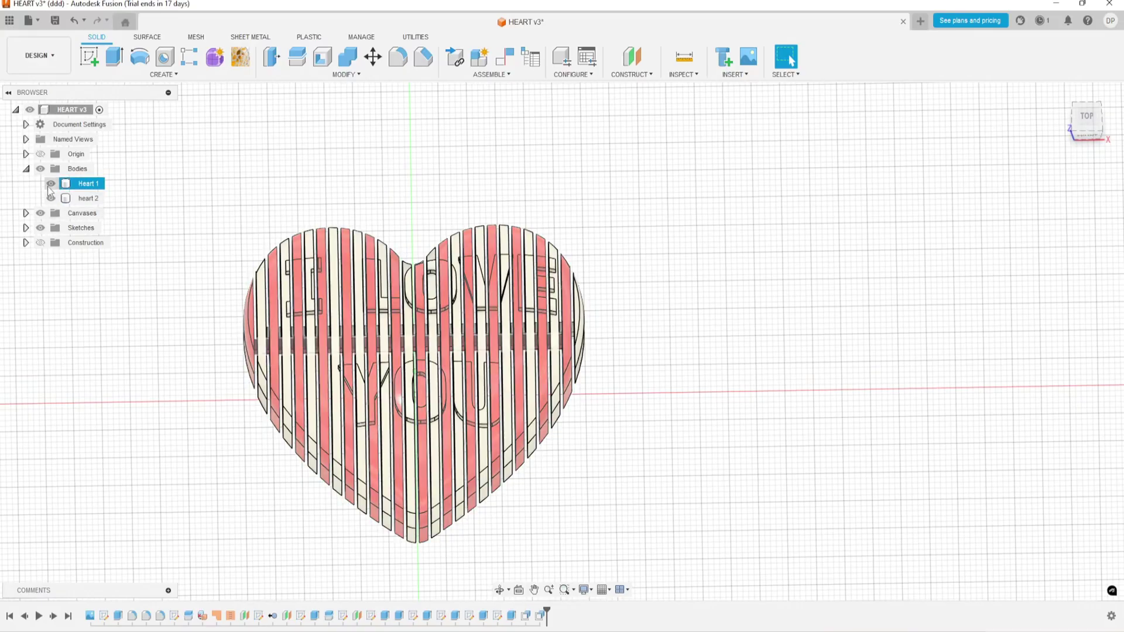
Step: Hide and re-show the Heart 1 and heart 2 bodies in the Browser
left_click(51, 184)
left_click(50, 183)
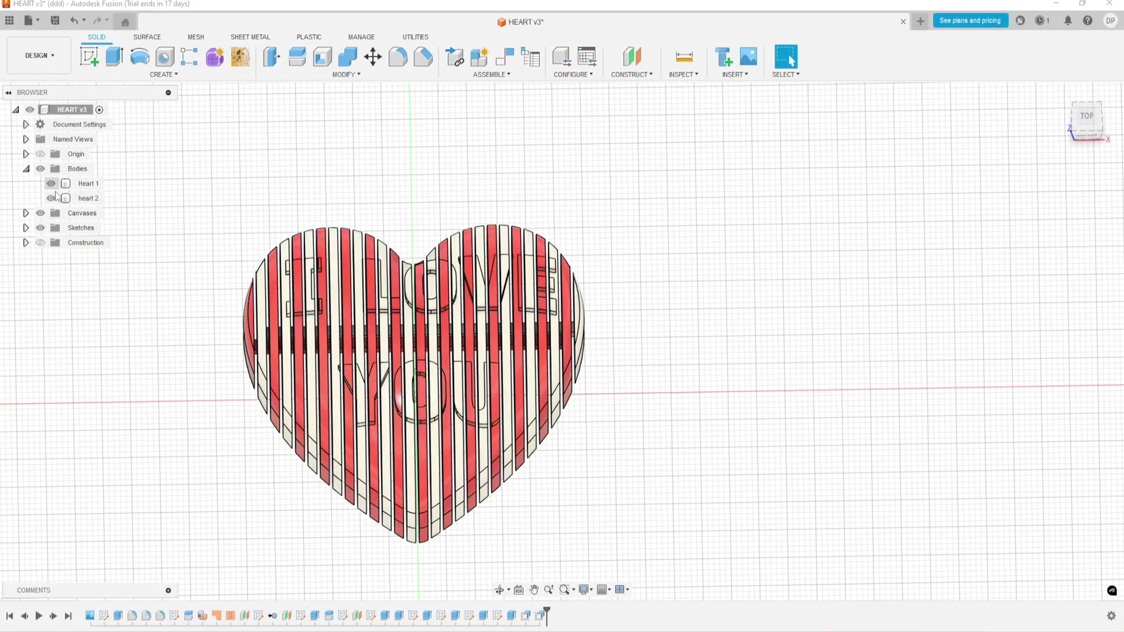
left_click(51, 198)
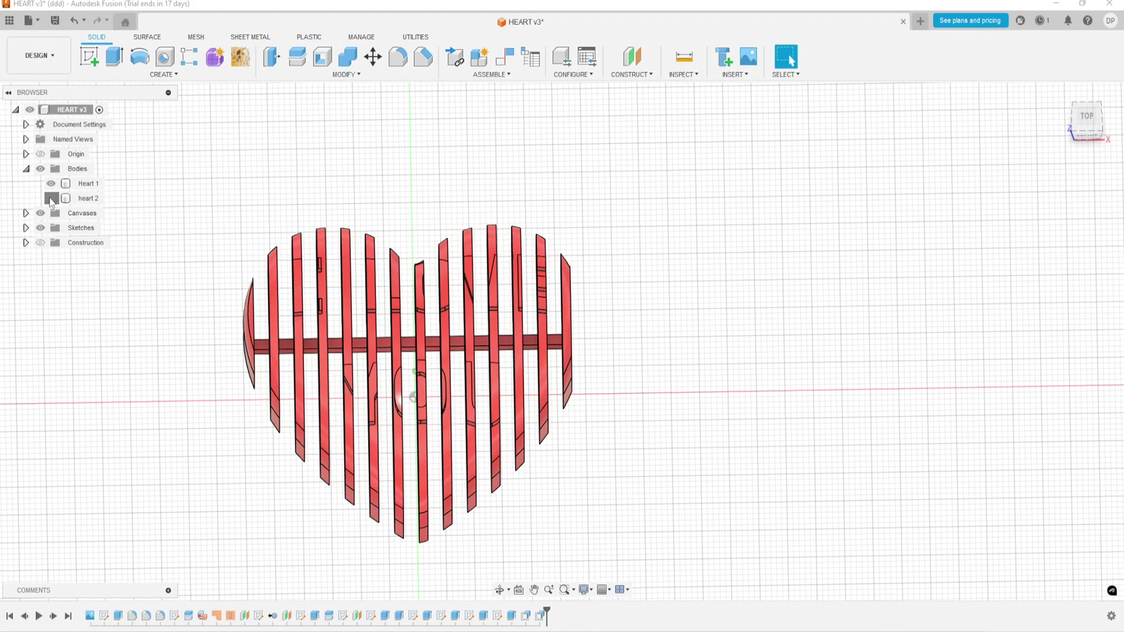
left_click(51, 198)
Step: In a new design, sketch a 40 x 80 mm center rectangle at the origin on the ground plane
left_click(919, 20)
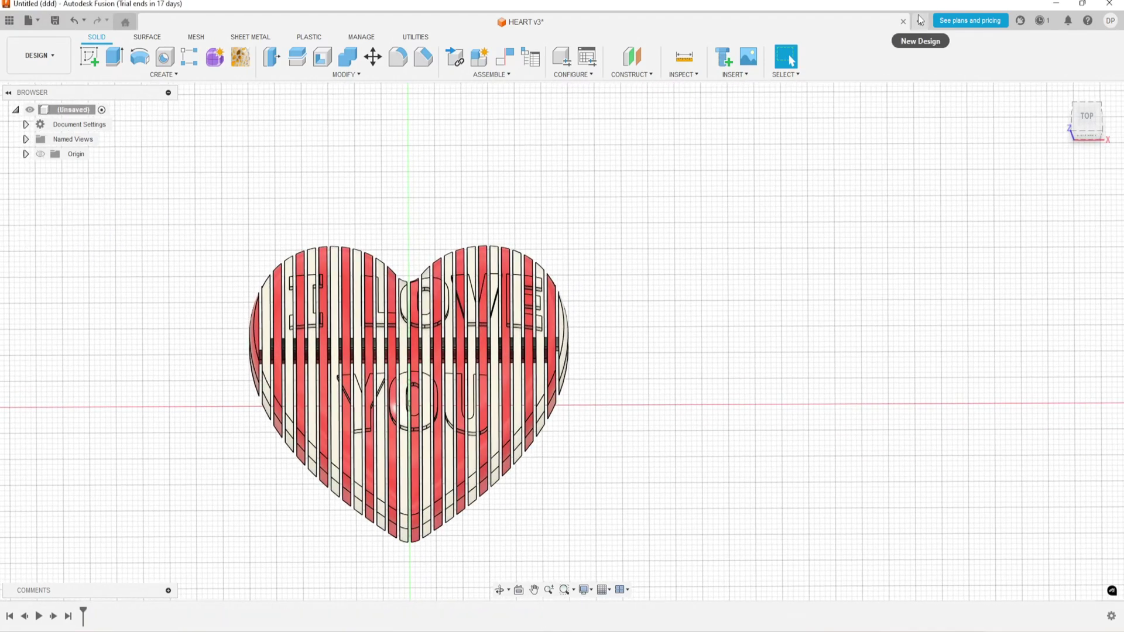
left_click(99, 64)
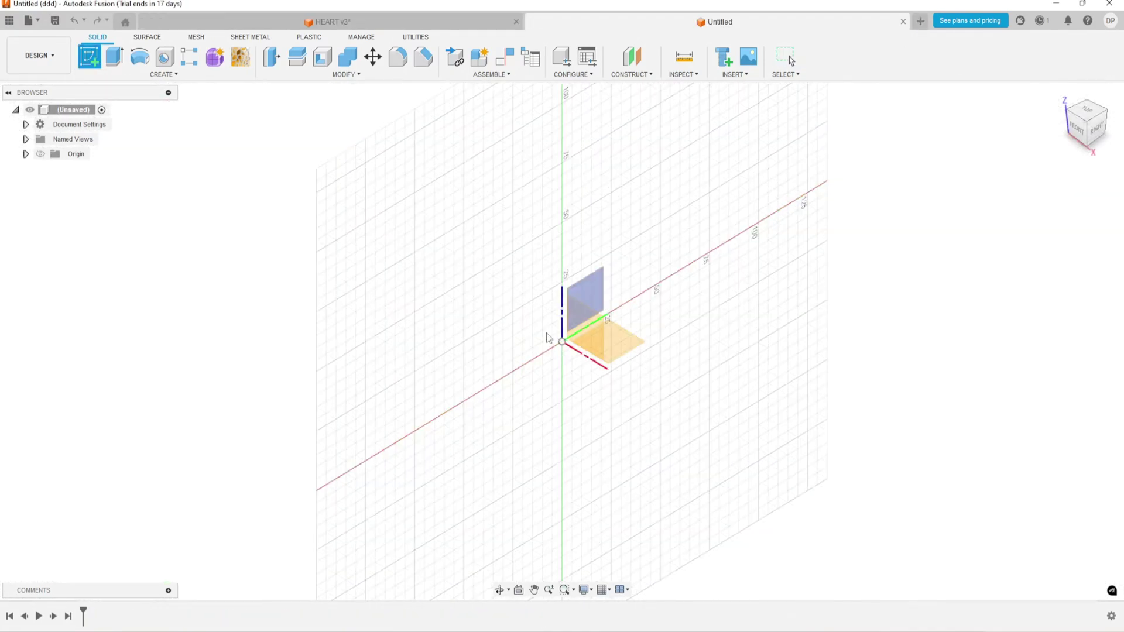
left_click(628, 341)
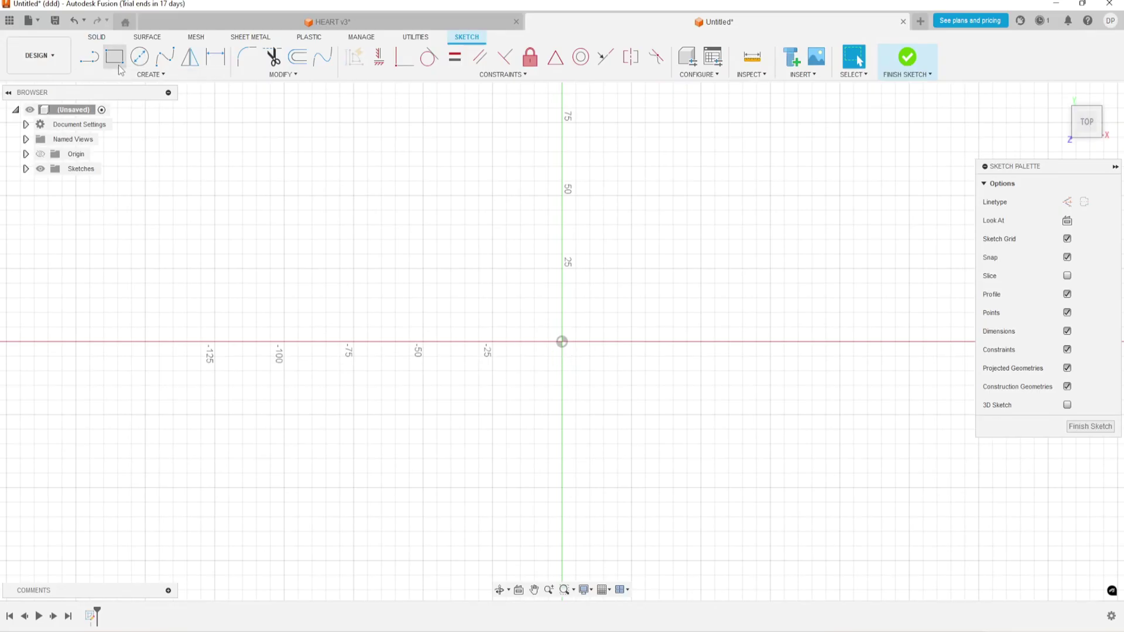
left_click(115, 57)
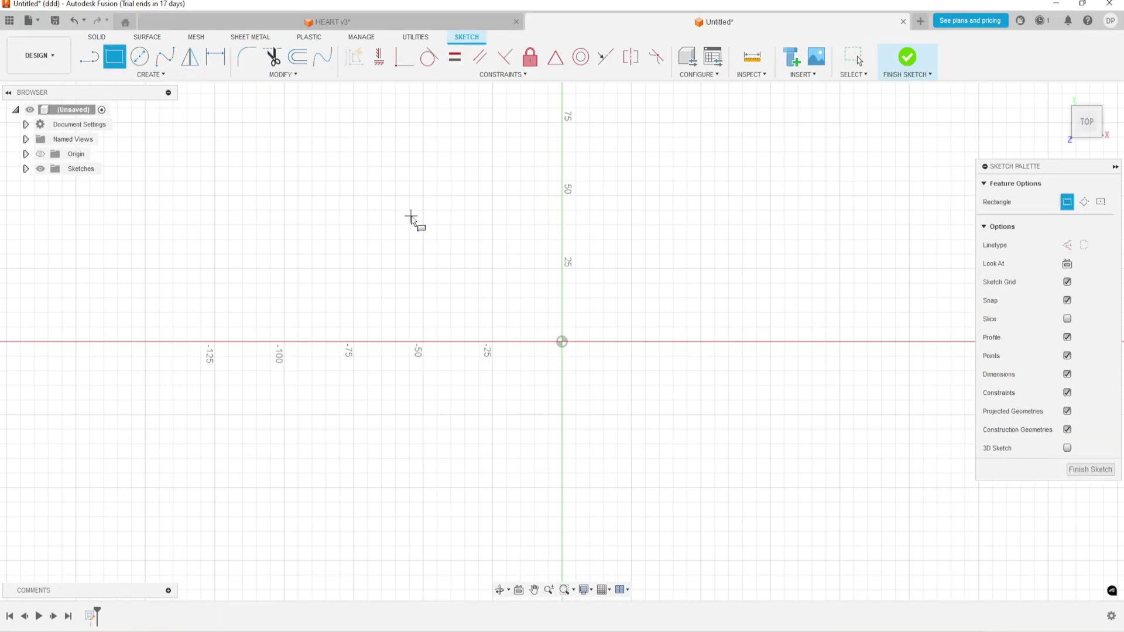
left_click(1101, 201)
left_click(561, 342)
type("80")
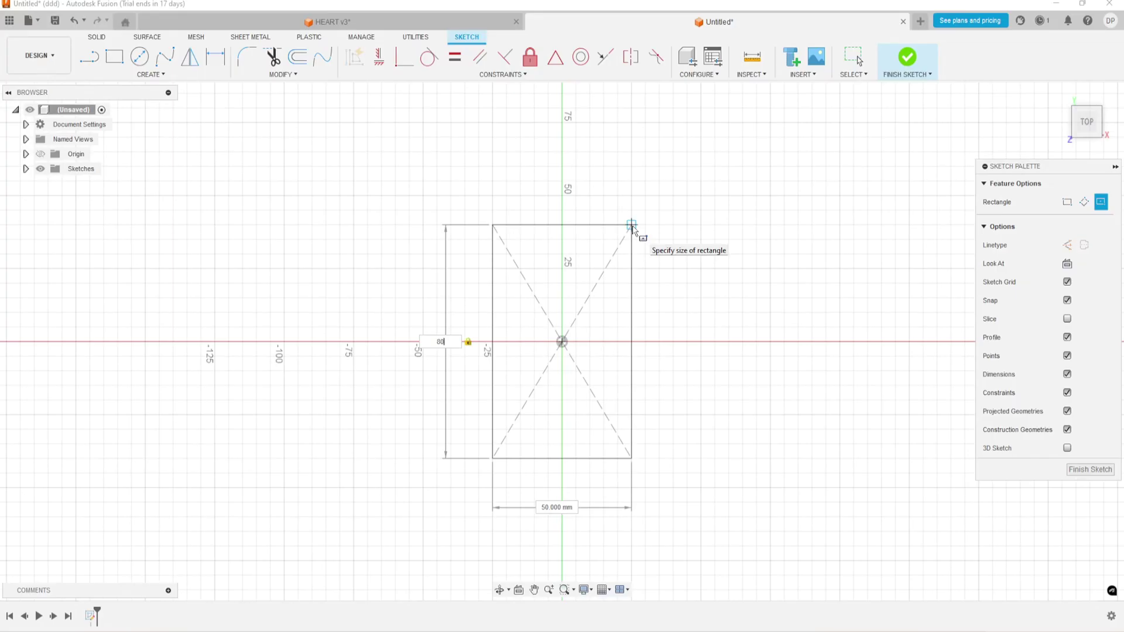
key("Tab")
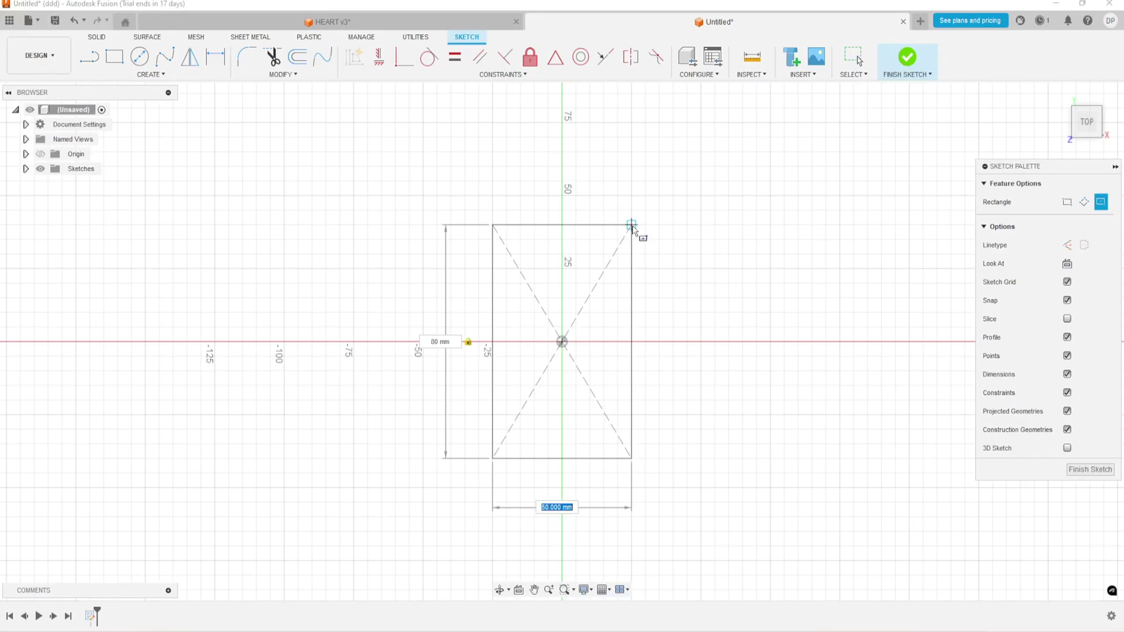
type("40")
key("Return")
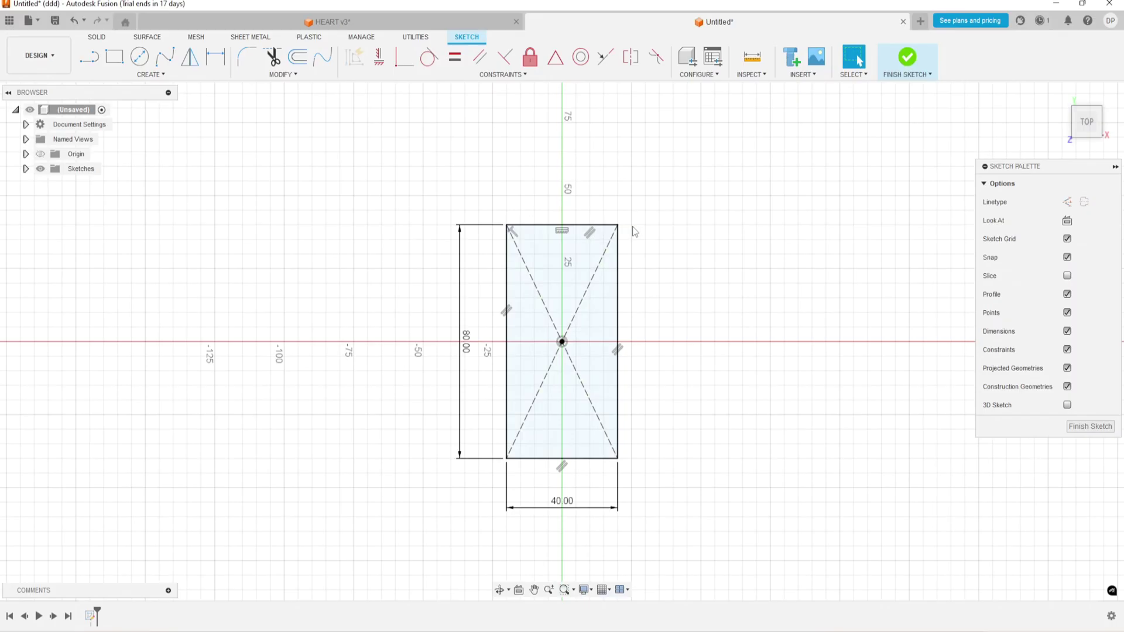
Step: Extrude the rectangle 25 mm into a solid block
left_click(540, 341)
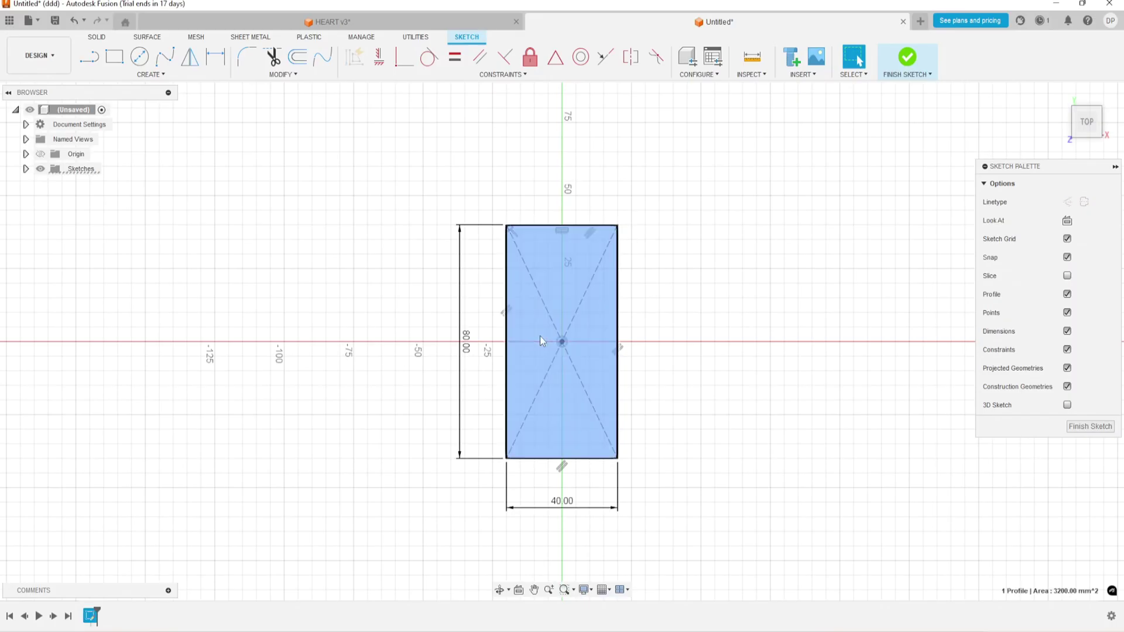
key("e")
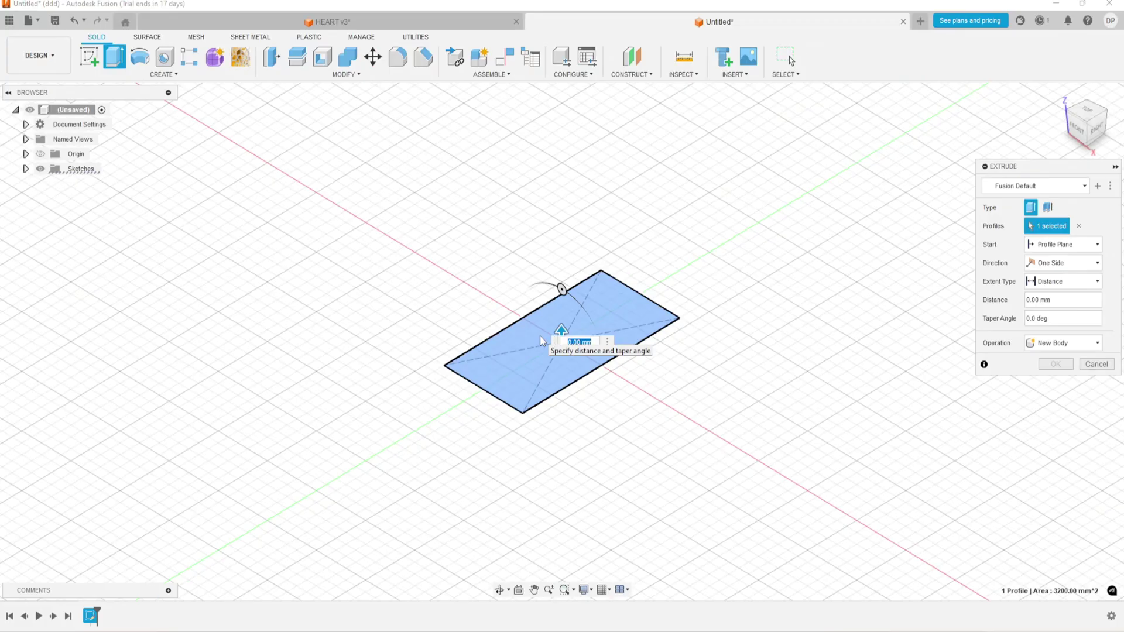
type("25")
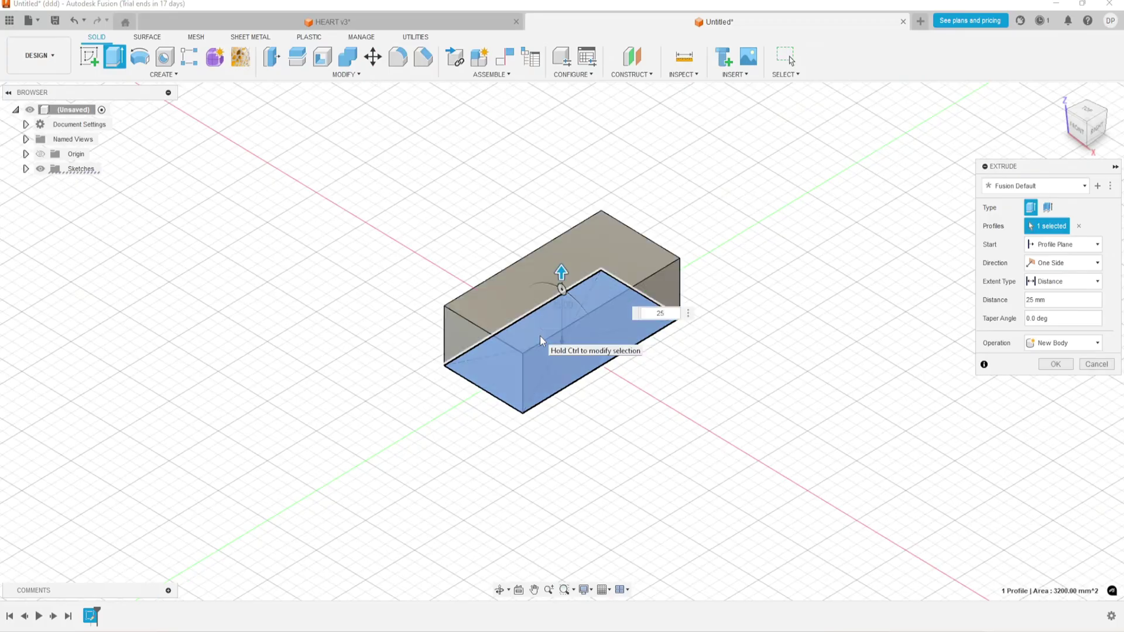
left_click(1054, 367)
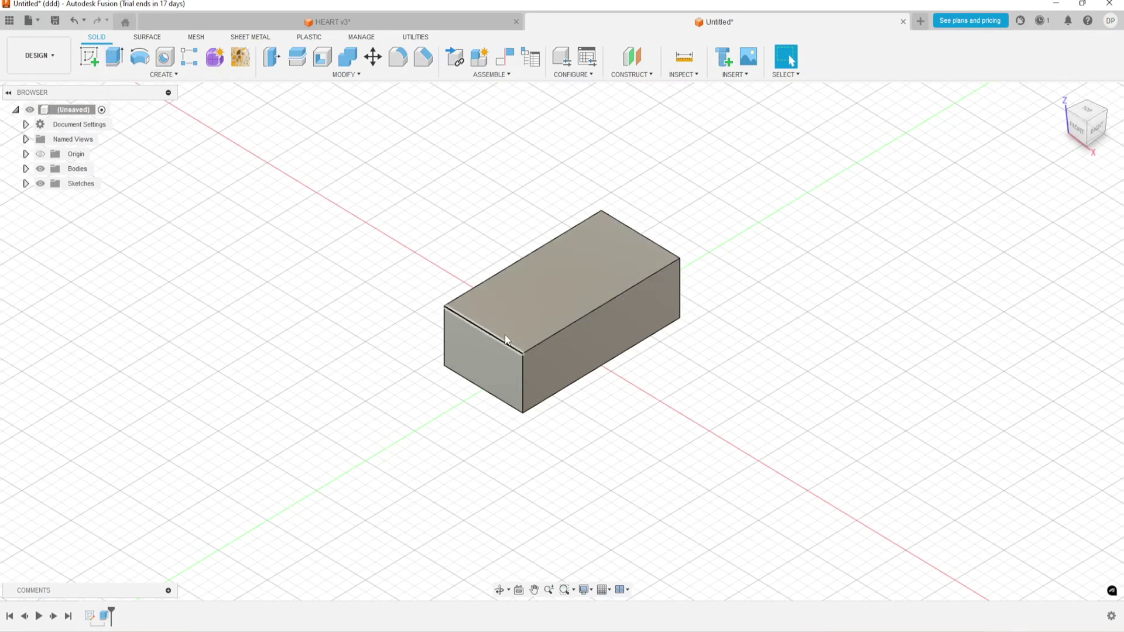
Step: Sketch a 12 mm diameter circle on the block's top face
left_click(89, 56)
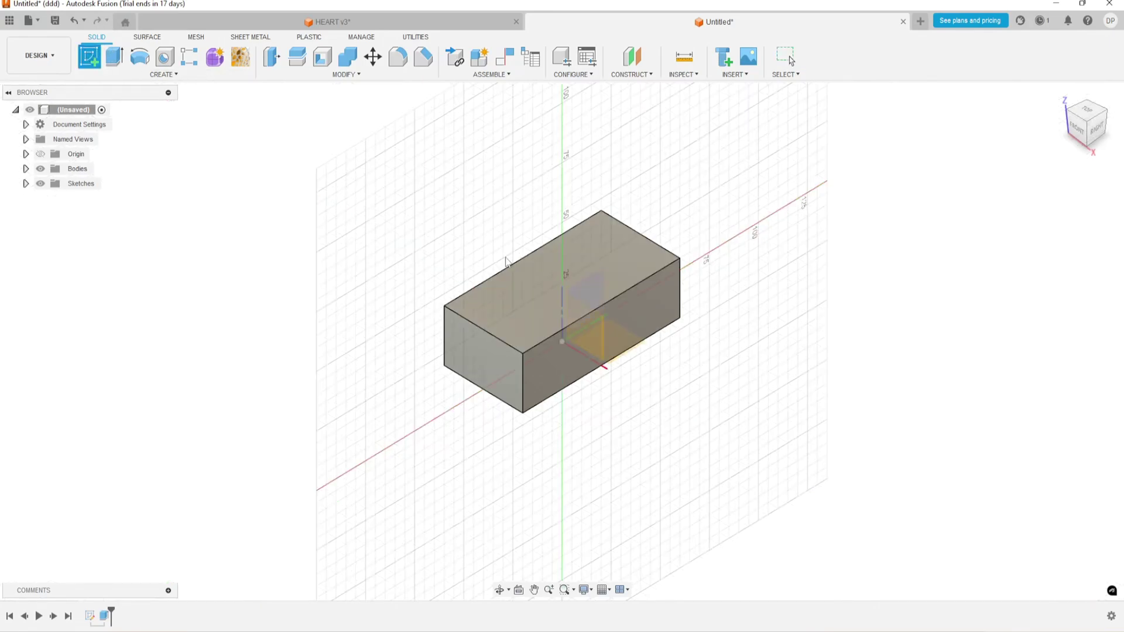
left_click(522, 281)
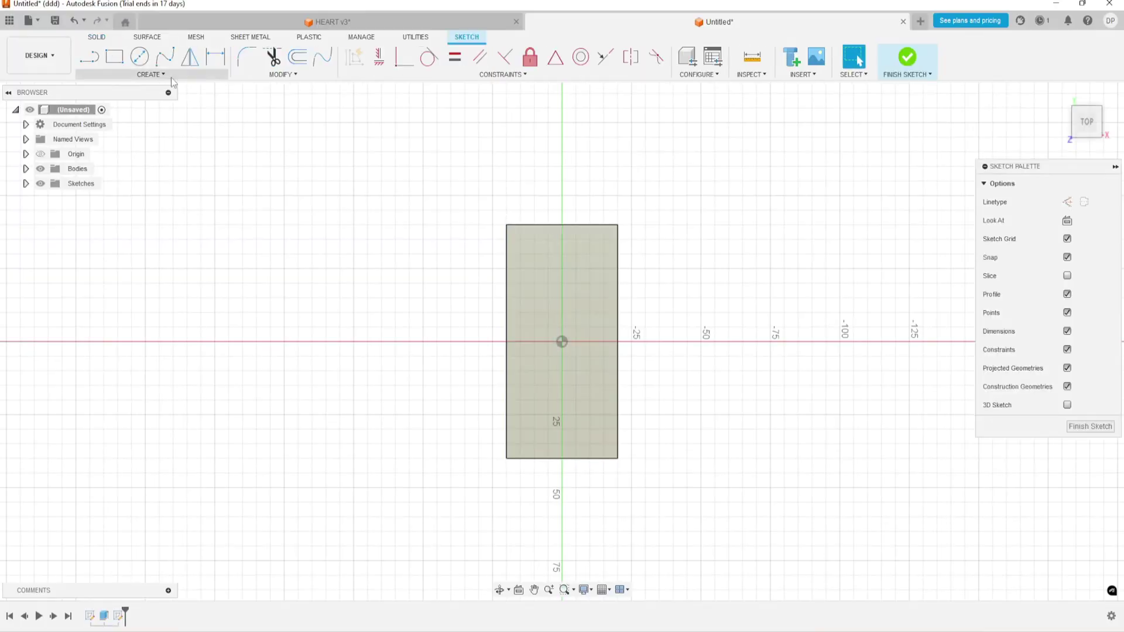
left_click(139, 56)
left_click(542, 278)
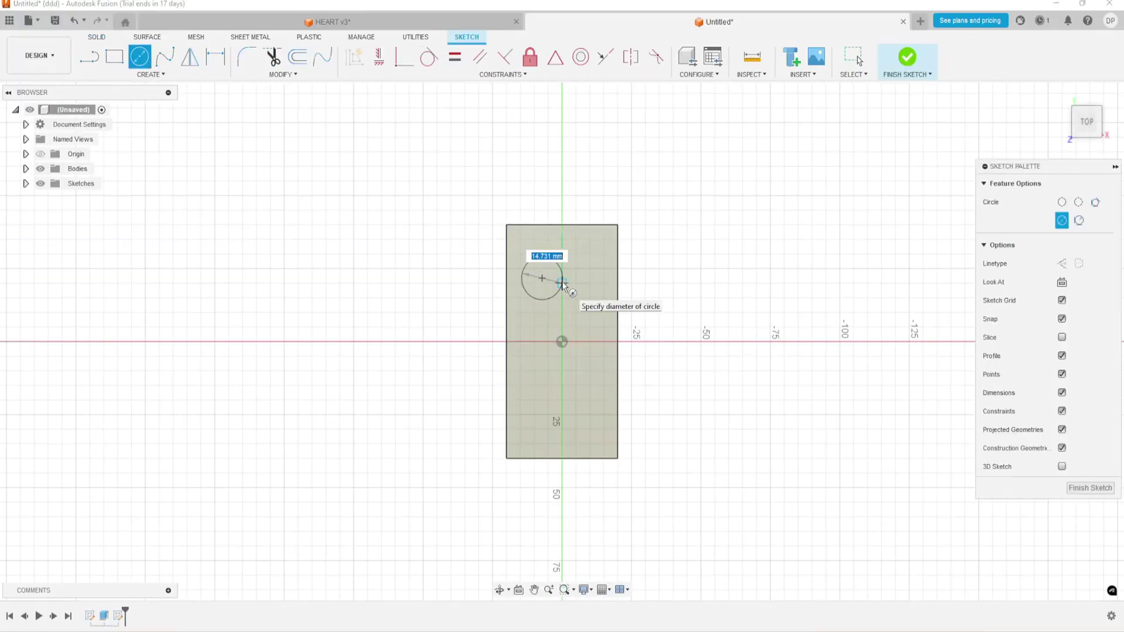
key("Return")
key("Escape")
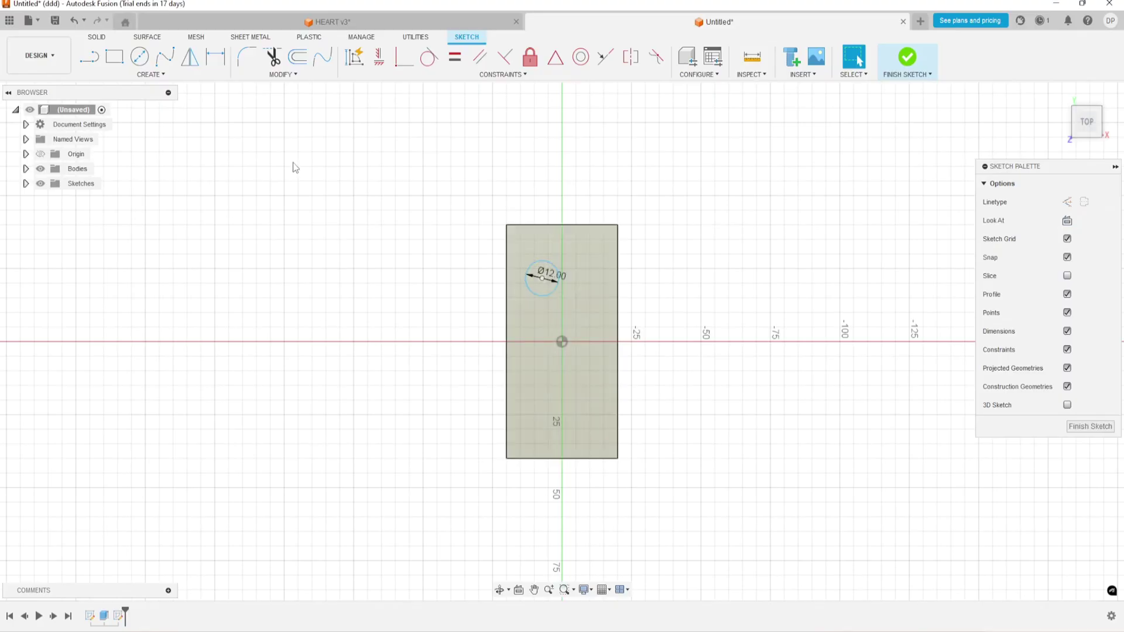
Step: Dimension the circle center 10 mm horizontally and 25 mm vertically from the origin
key("d")
scroll(542, 279, "up", 2)
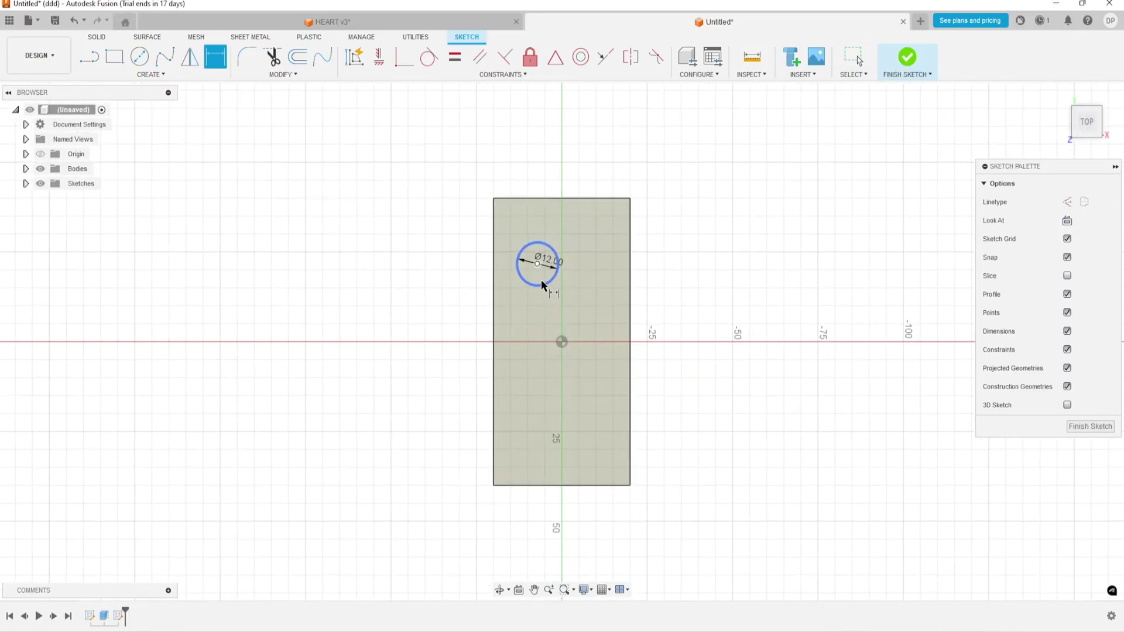
scroll(539, 263, "up", 2)
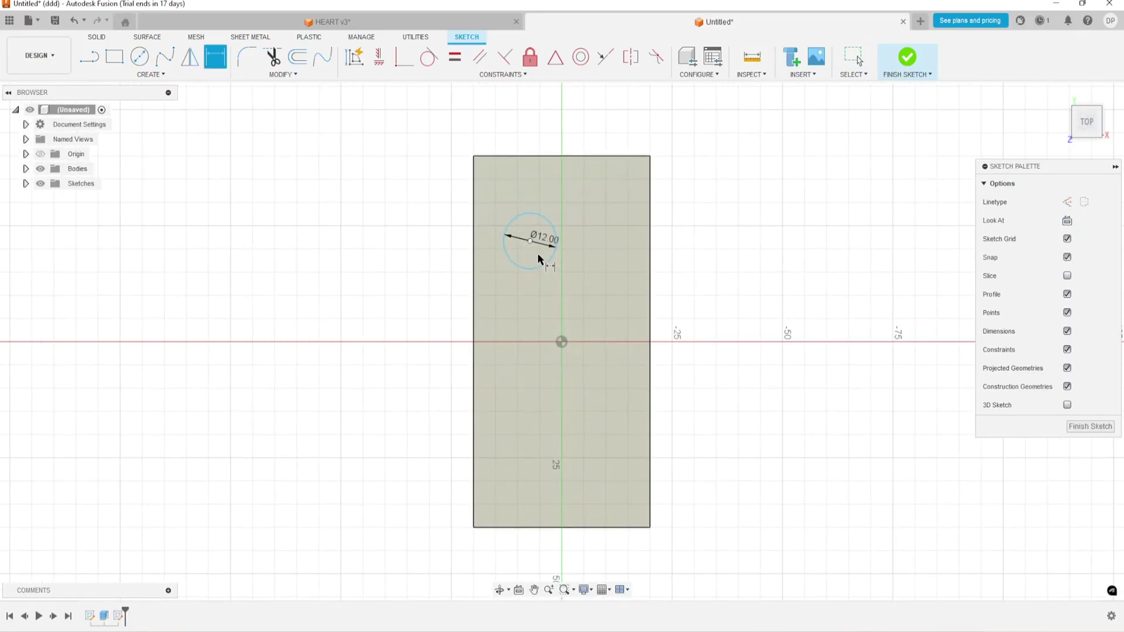
left_click(563, 341)
left_click(539, 354)
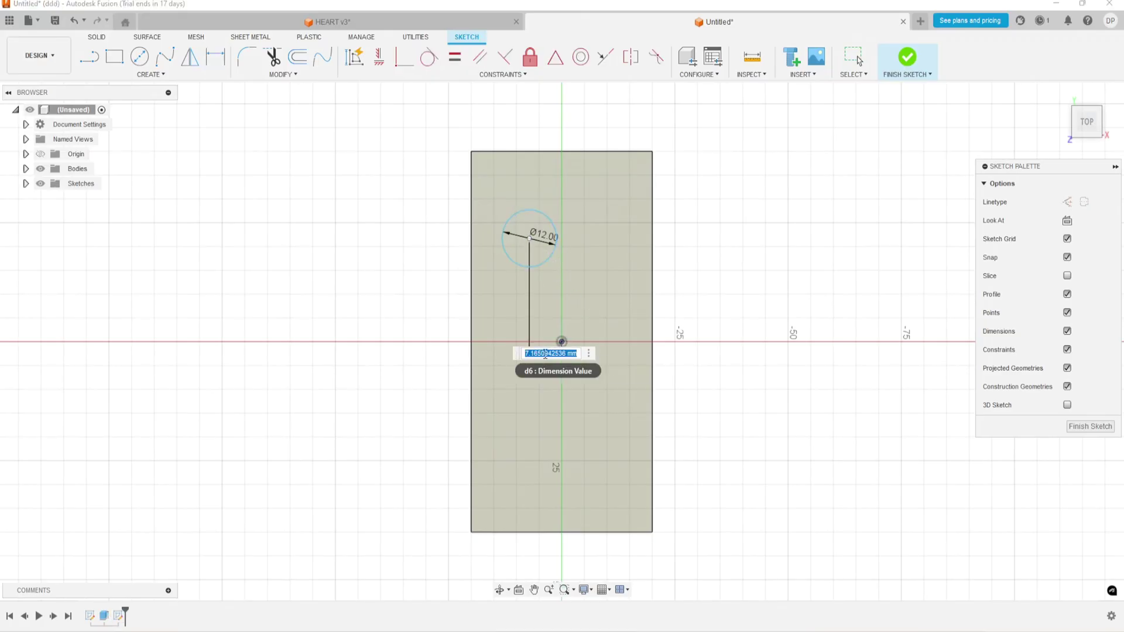
key("Return")
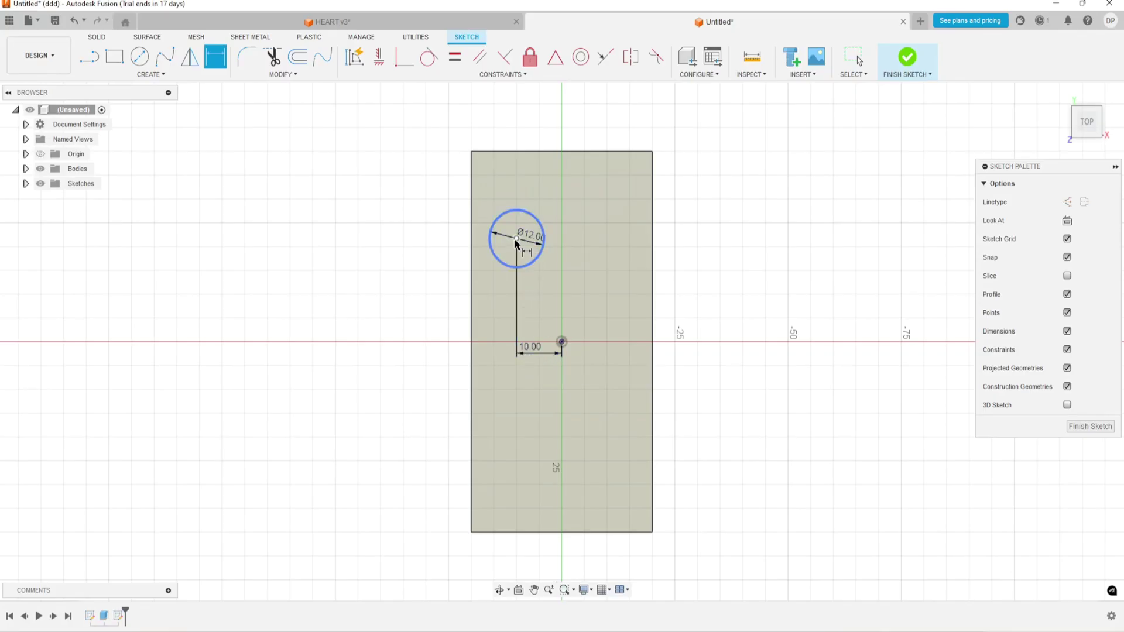
left_click(562, 342)
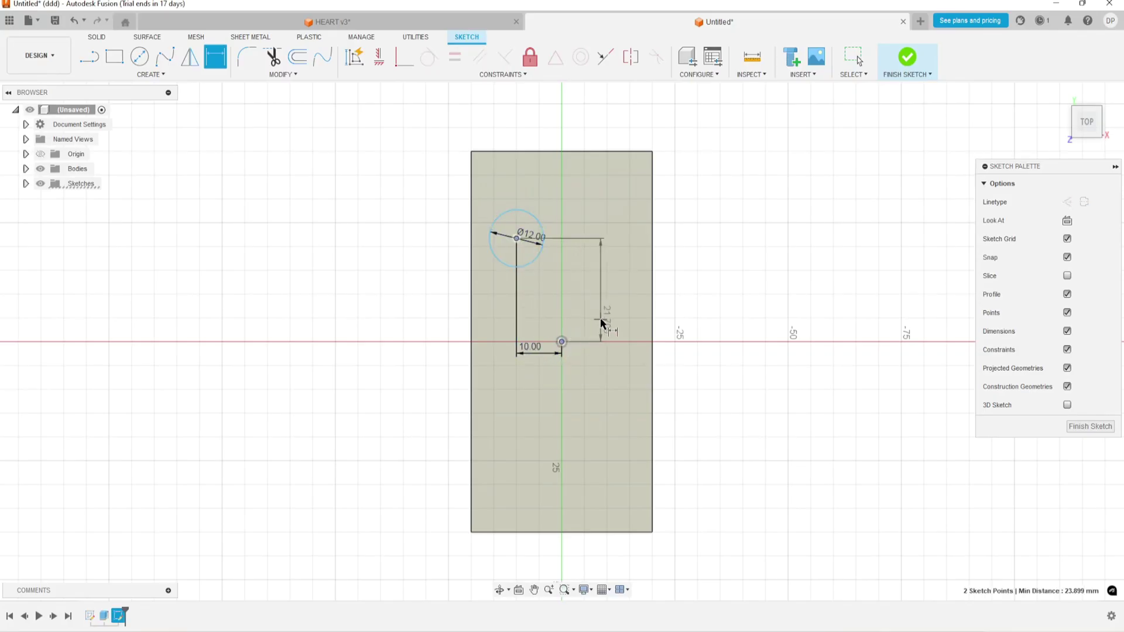
left_click(601, 320)
type("25")
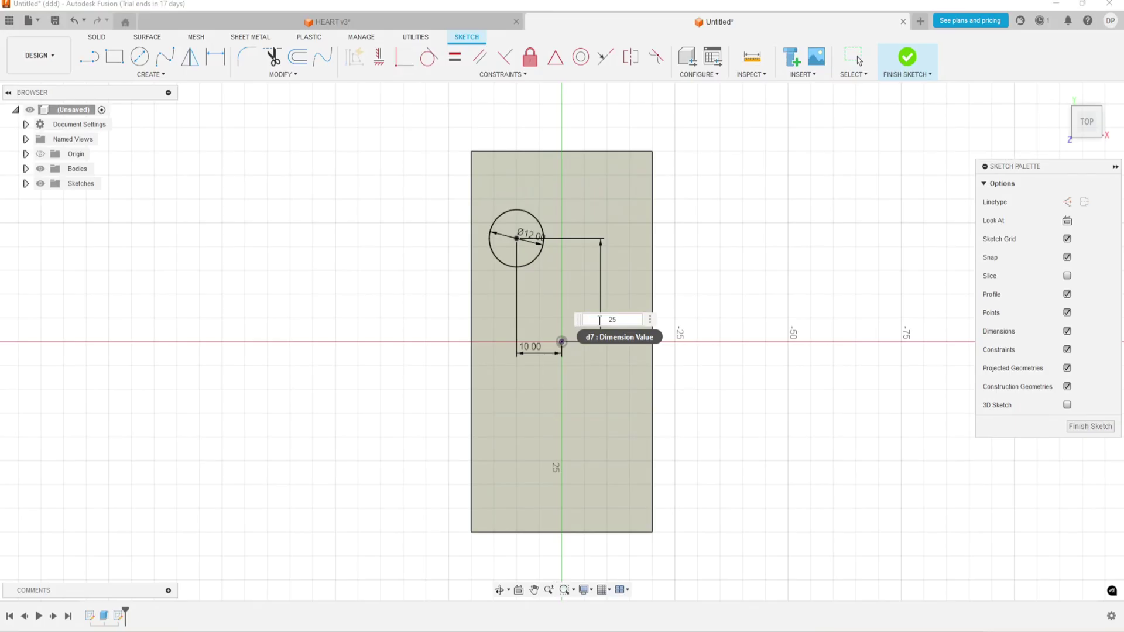
key("Return")
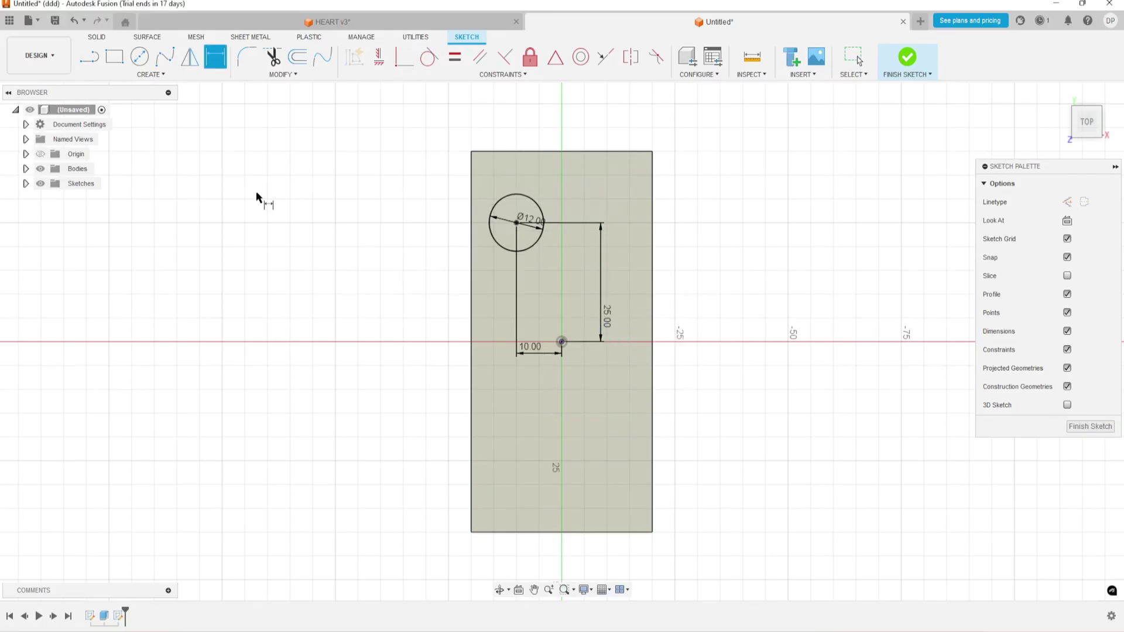
Step: Pattern the circle into a two-by-three grid of six circles
left_click(160, 75)
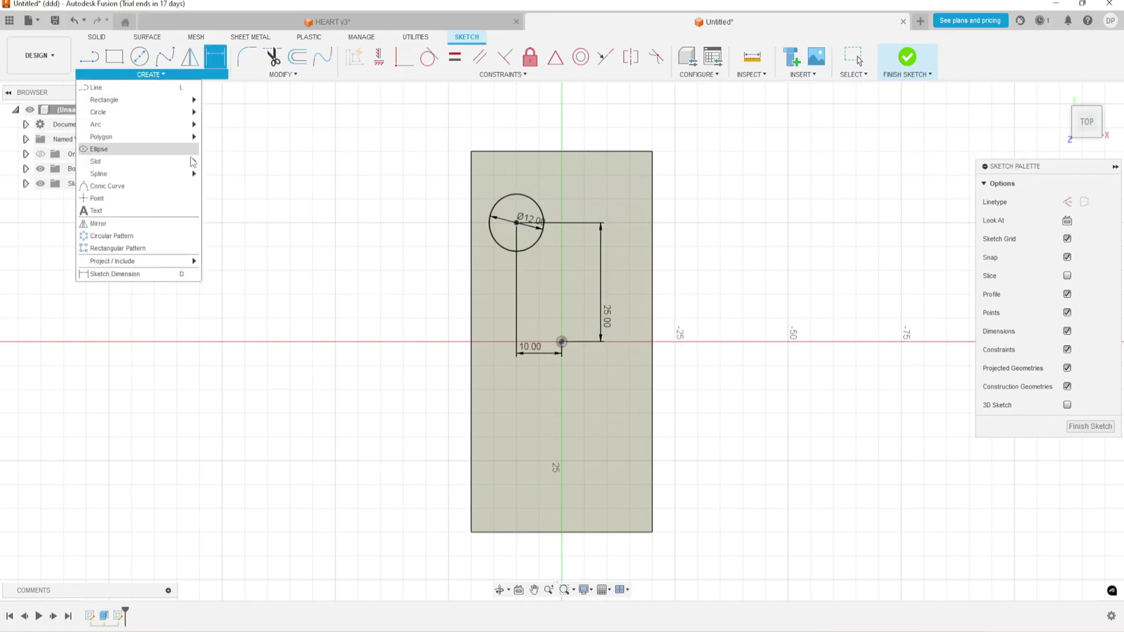
left_click(110, 248)
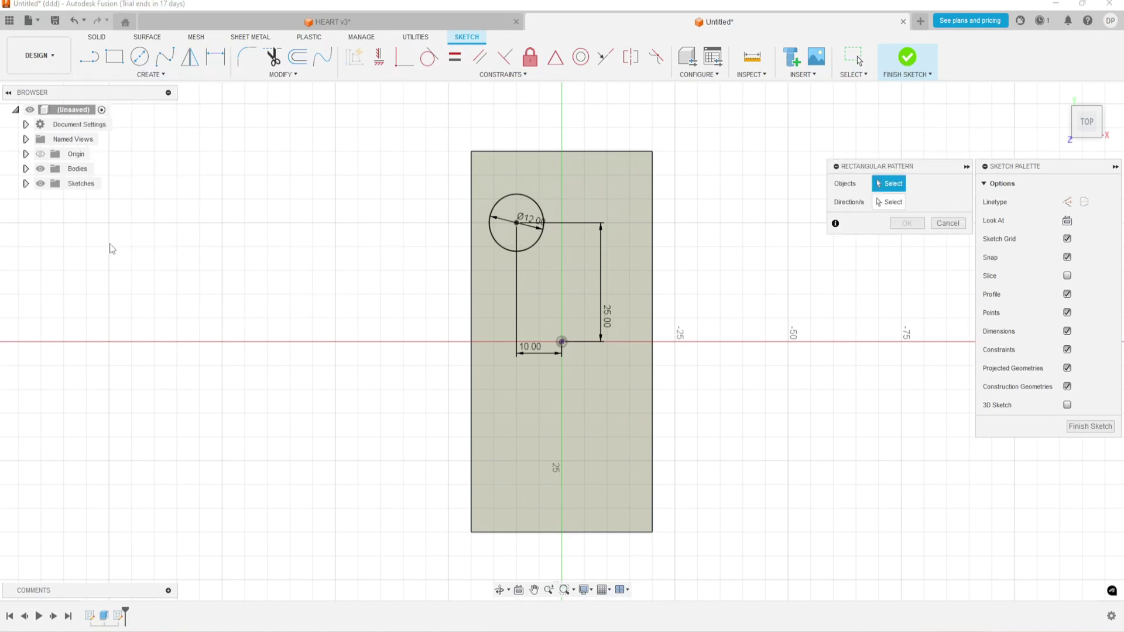
left_click(516, 250)
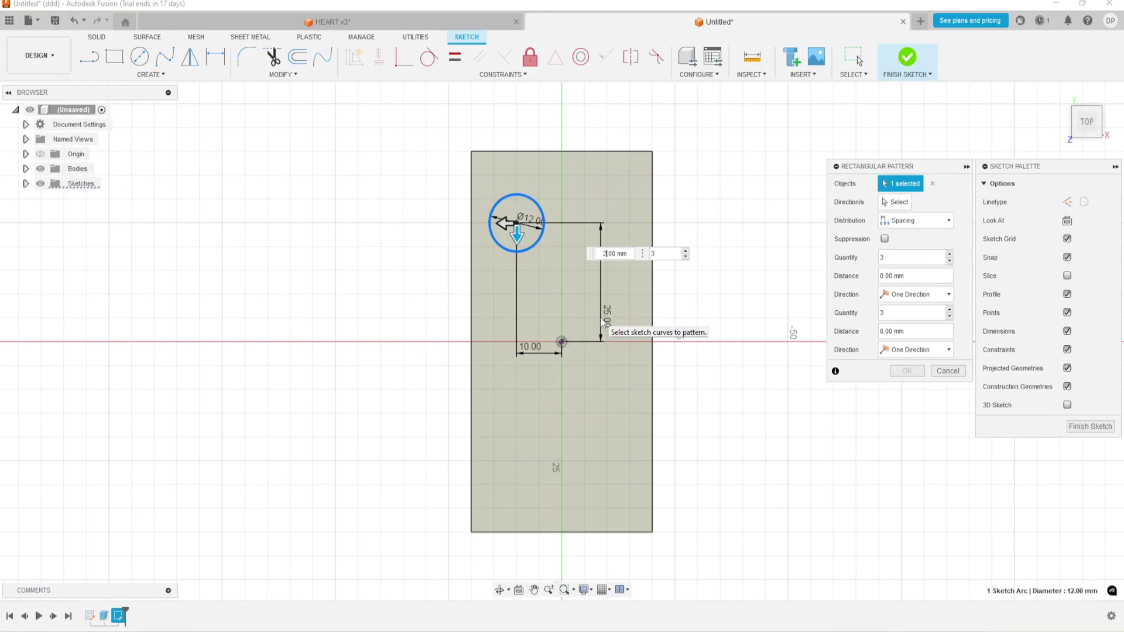
type("5")
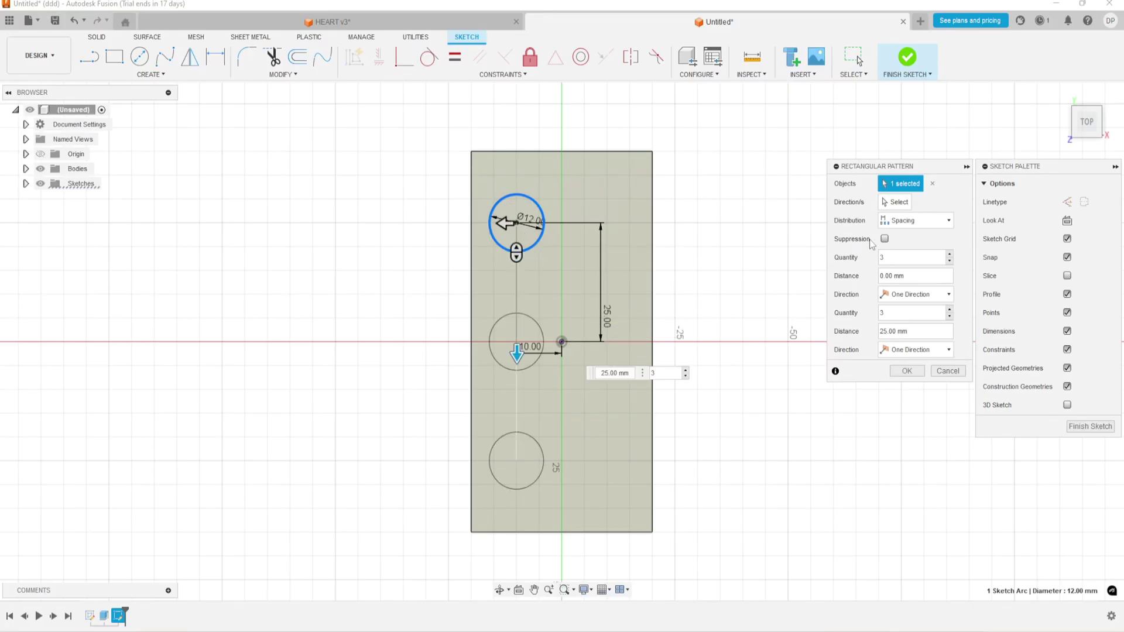
left_click(502, 223)
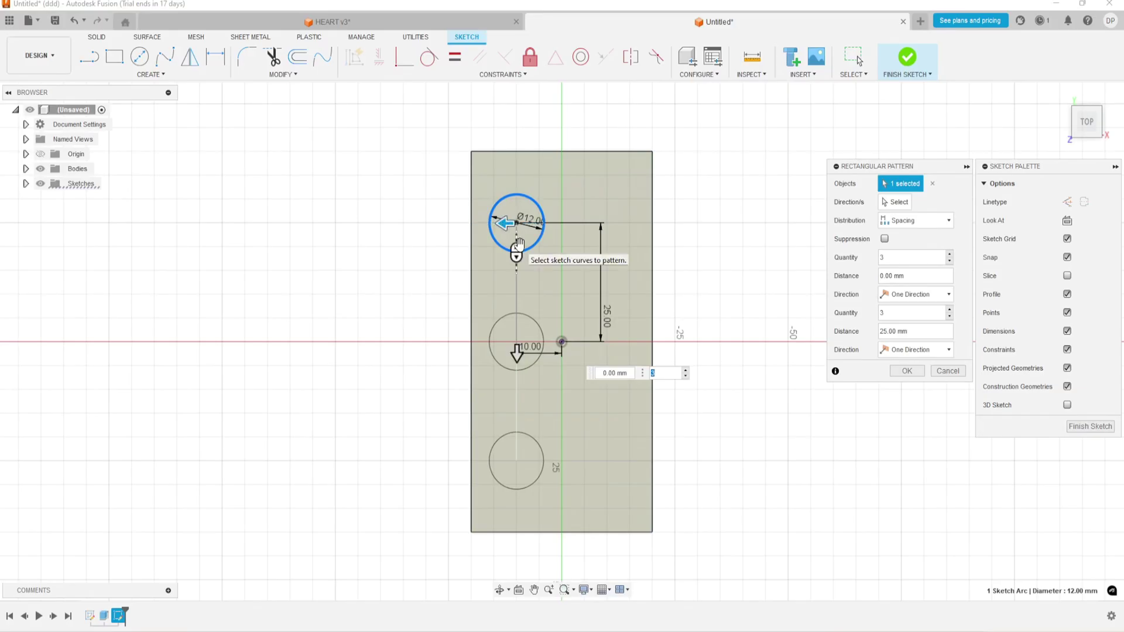
type("2")
key("Return")
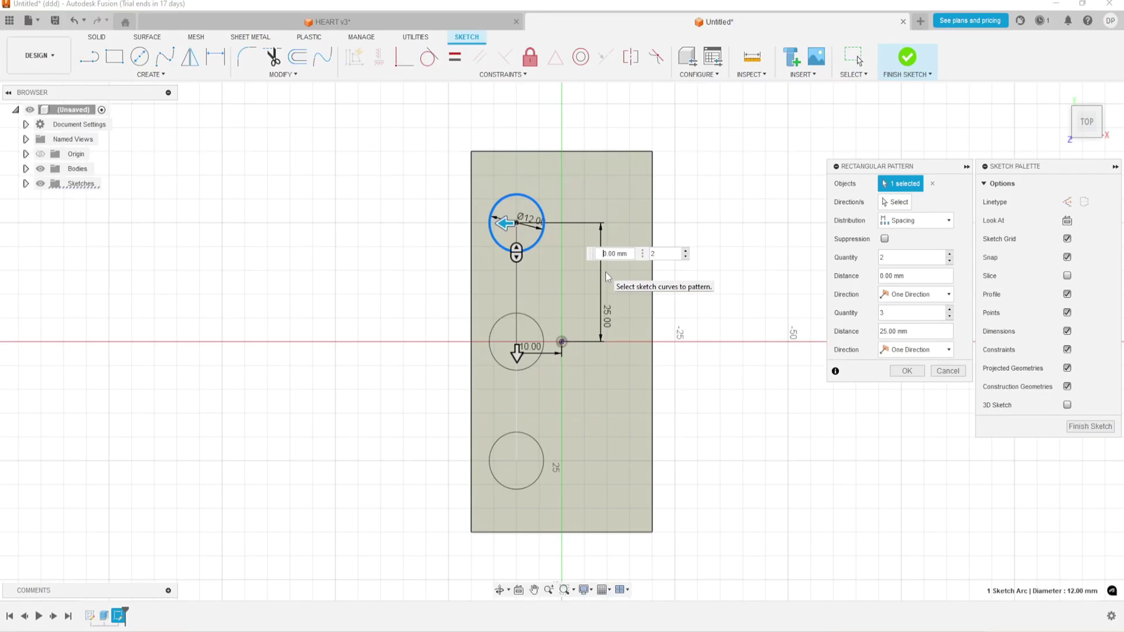
type("-20")
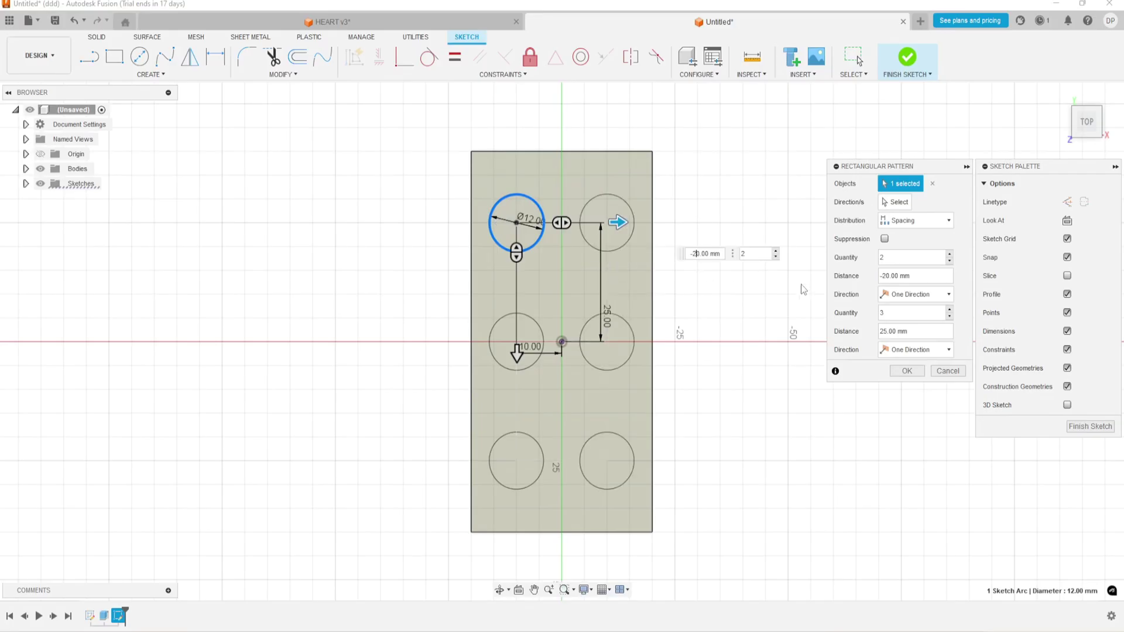
left_click(907, 371)
Step: Extrude all six circles 4 mm as studs joined to the block
mouse_move(444, 191)
left_mouse_down()
mouse_move(627, 220)
mouse_move(708, 491)
left_mouse_up()
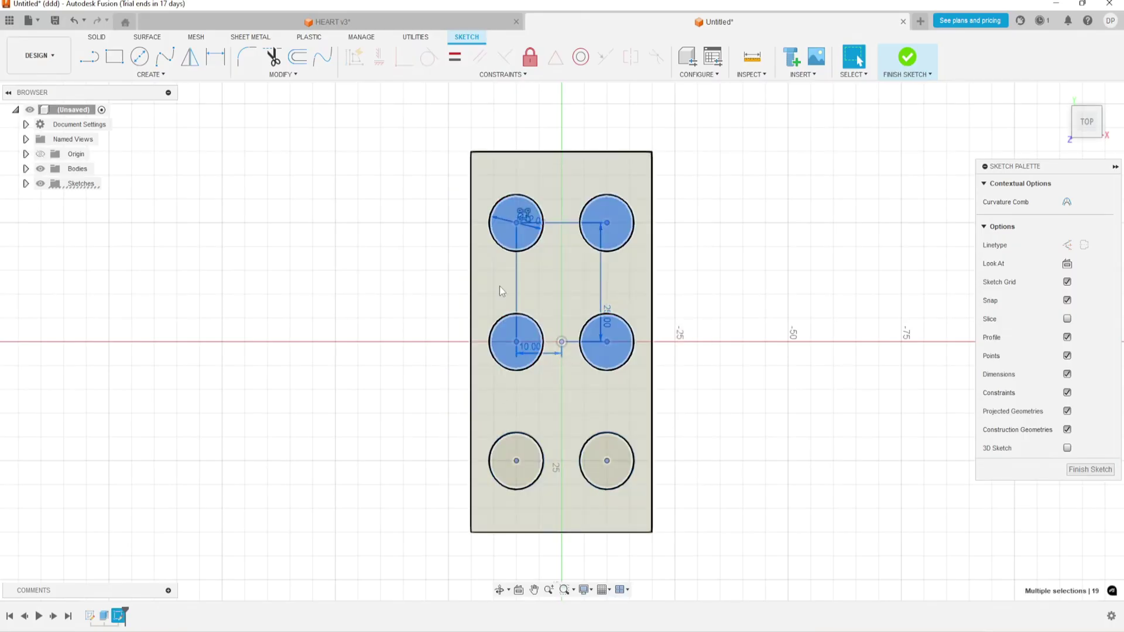
left_click(421, 172)
left_click_drag(433, 180, 698, 510)
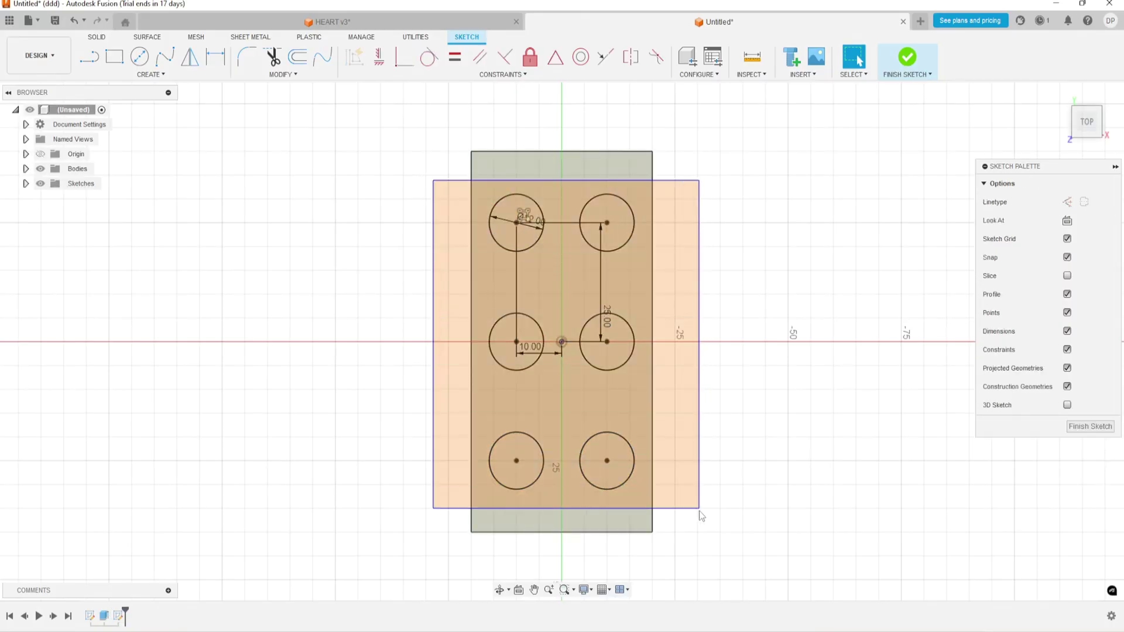
key("e")
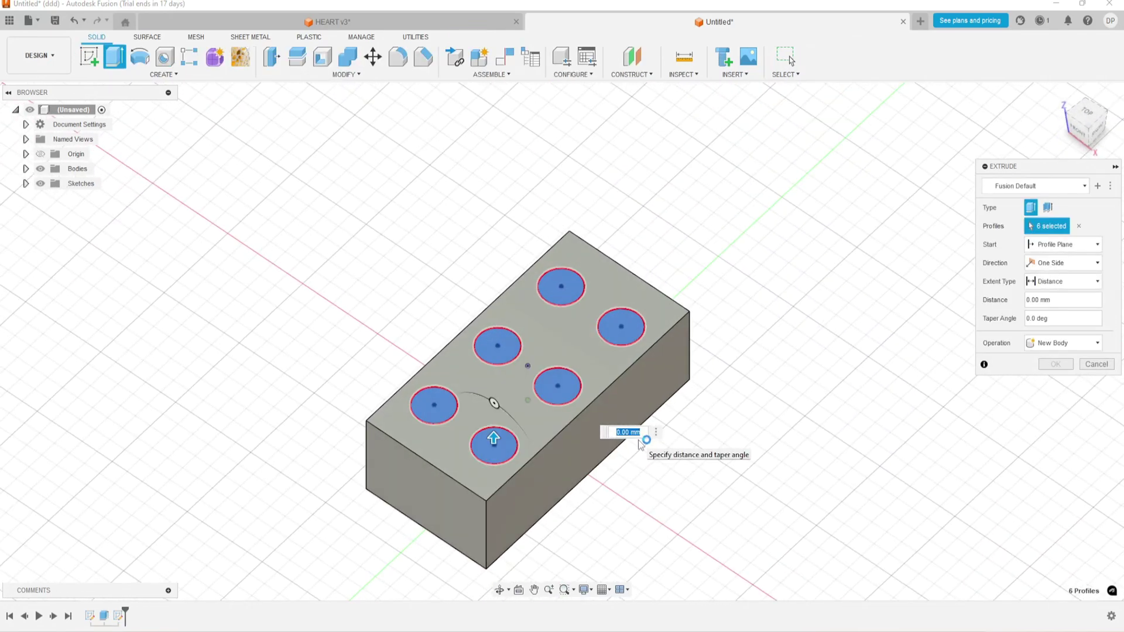
type("4")
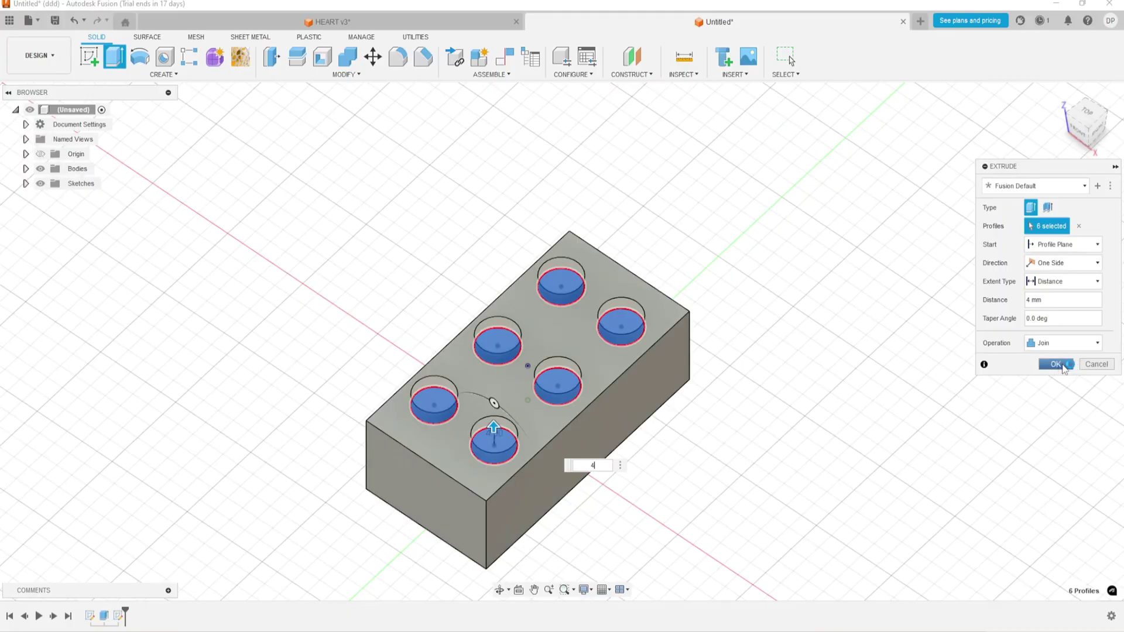
left_click(1057, 364)
mouse_move(1003, 427)
middle_mouse_down("shift")
mouse_move(669, 123)
mouse_move(639, 60)
middle_mouse_up("shift")
Step: Add an offset construction plane 45 mm above the brick's top face
left_click(633, 57)
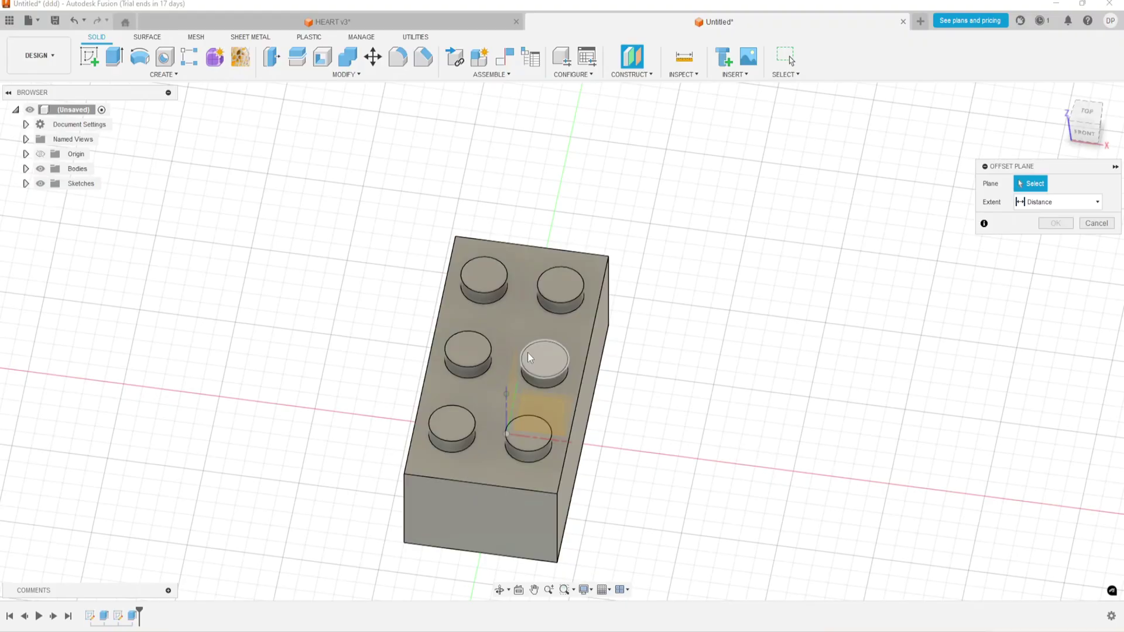
left_click(524, 327)
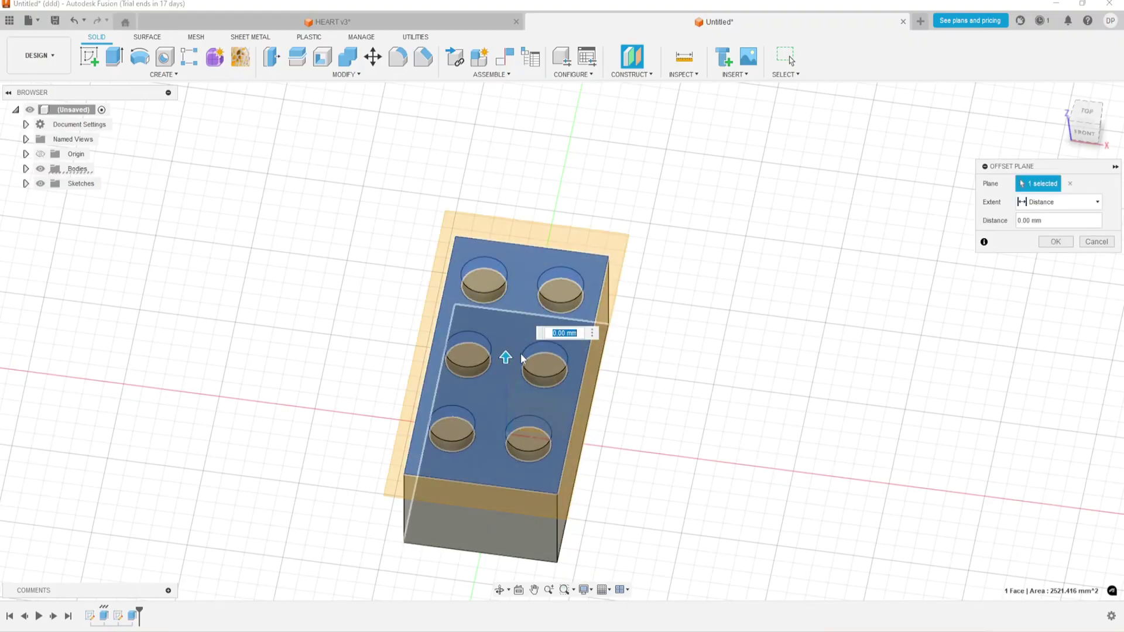
middle_click_drag(524, 327, 502, 359, "shift")
left_click_drag(503, 360, 494, 240)
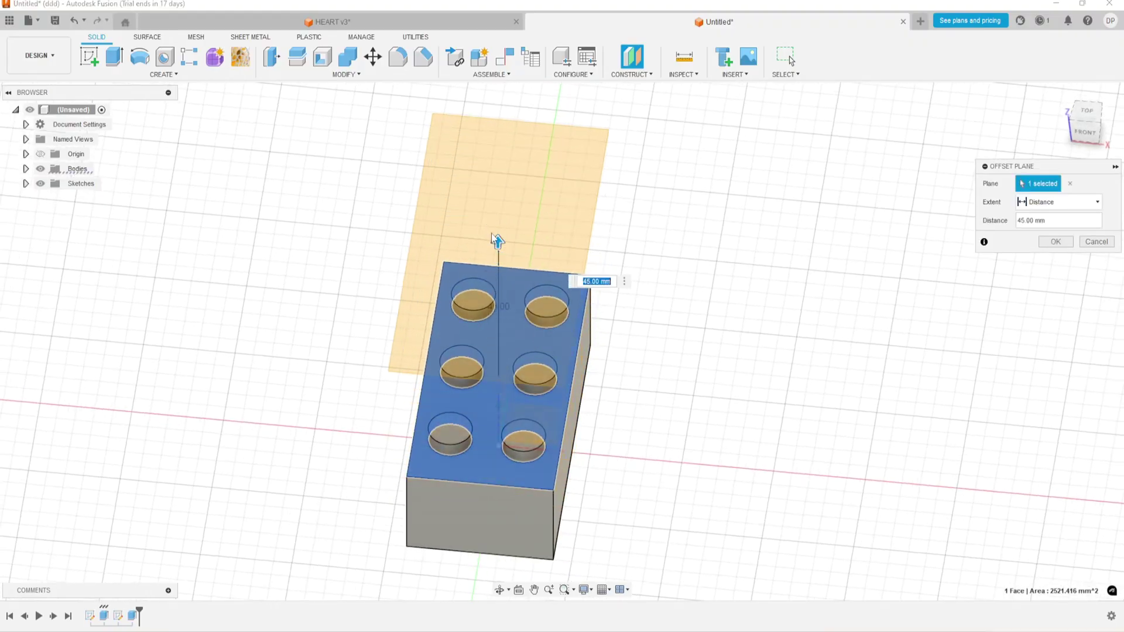
left_click(1055, 242)
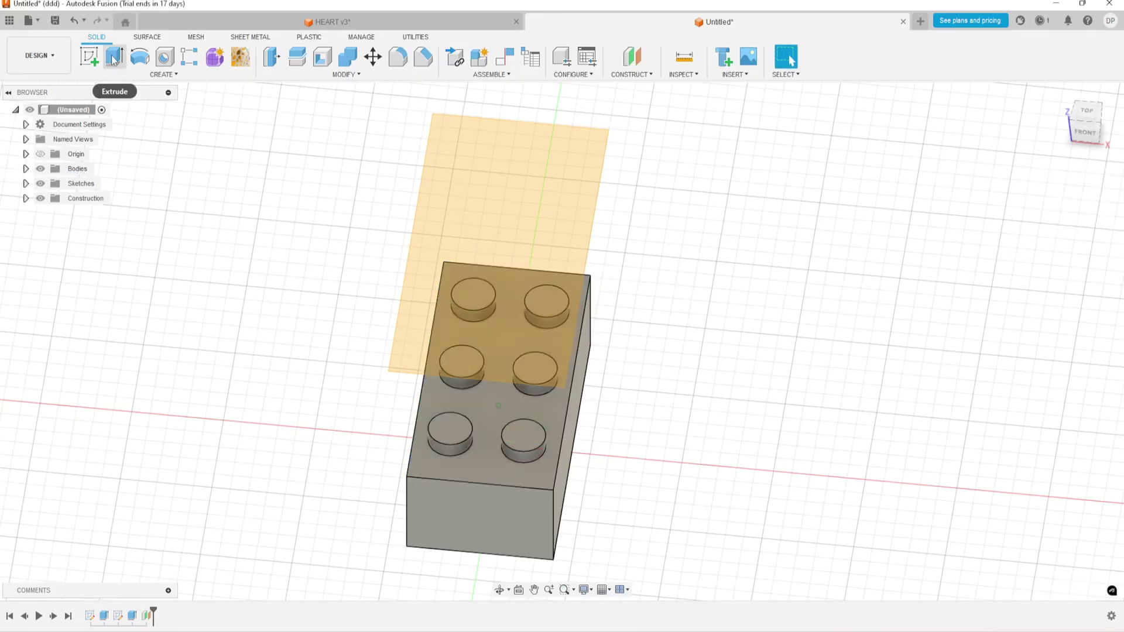
Step: Sketch on the offset plane and project the brick's left 80 mm long edge
left_click(90, 58)
left_click(461, 167)
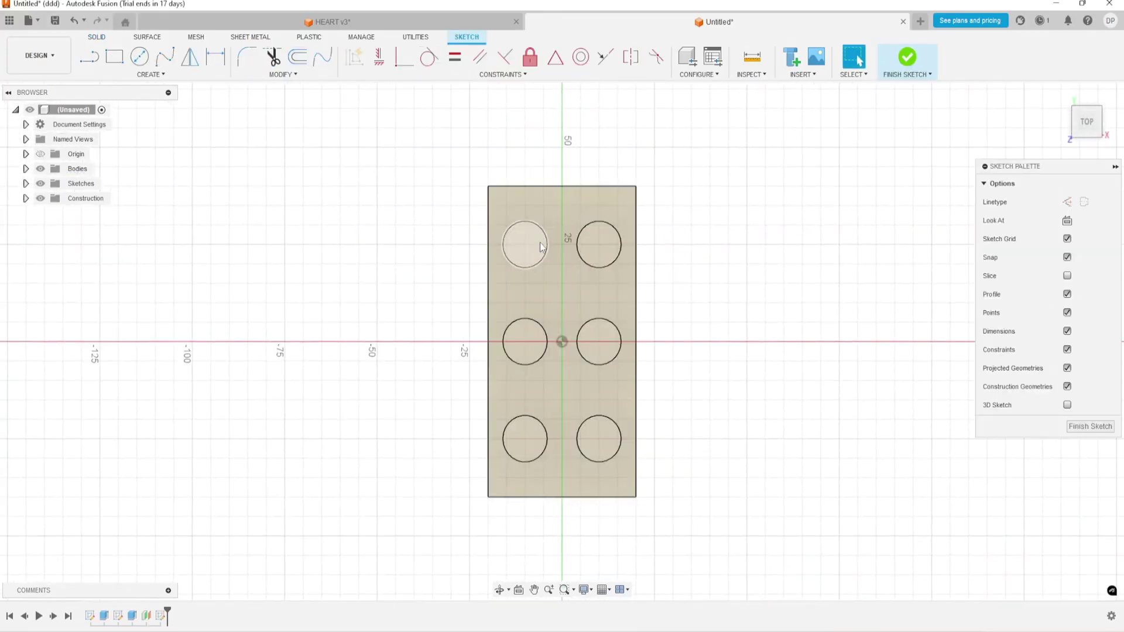
key("p")
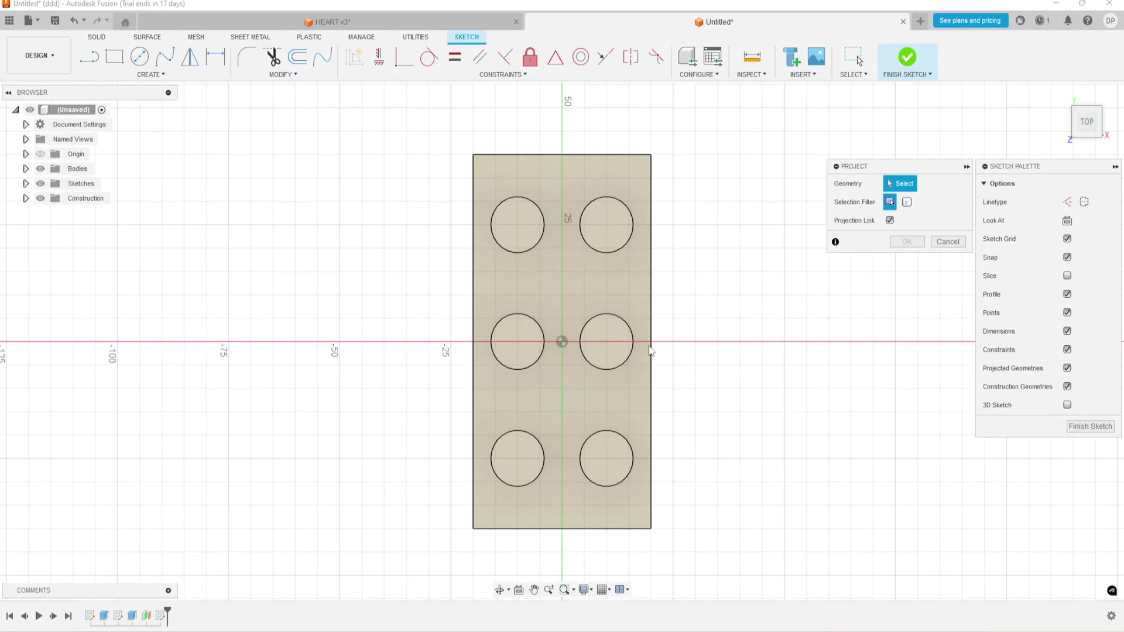
left_click(474, 299)
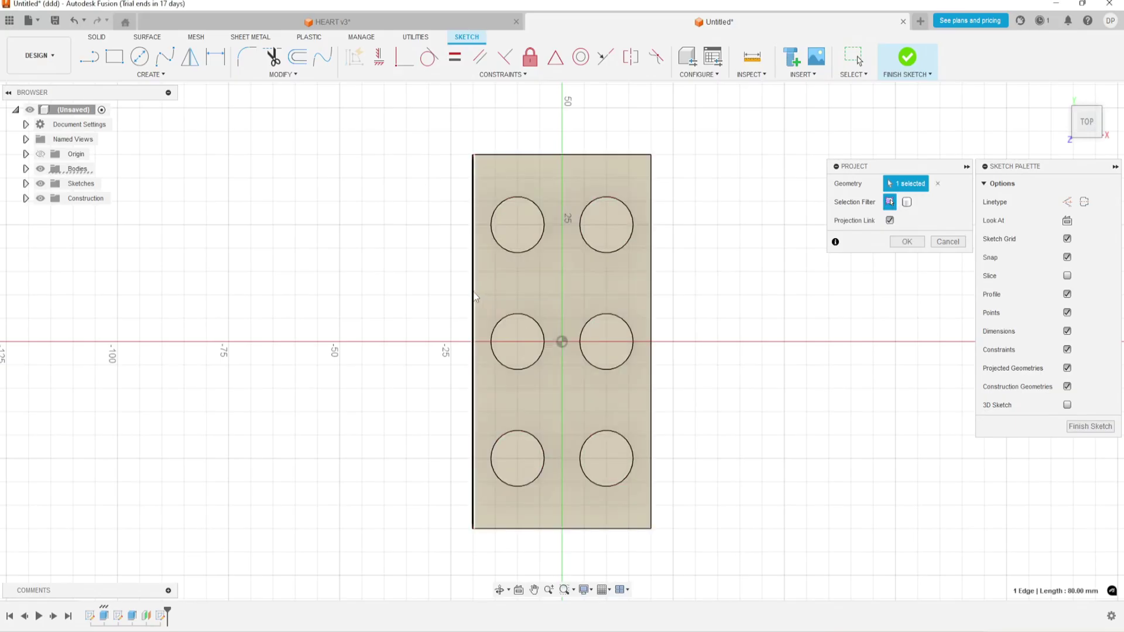
left_click(915, 245)
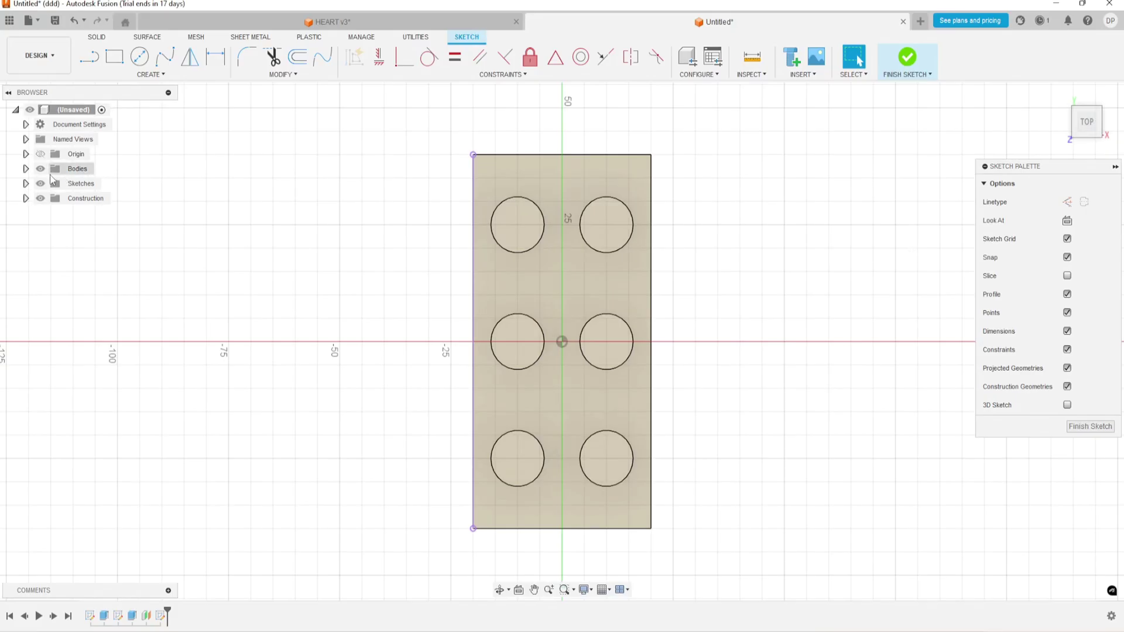
Step: Hide the brick and pattern the projected line into 20 copies spaced 2 mm apart
left_click(40, 169)
left_click(150, 74)
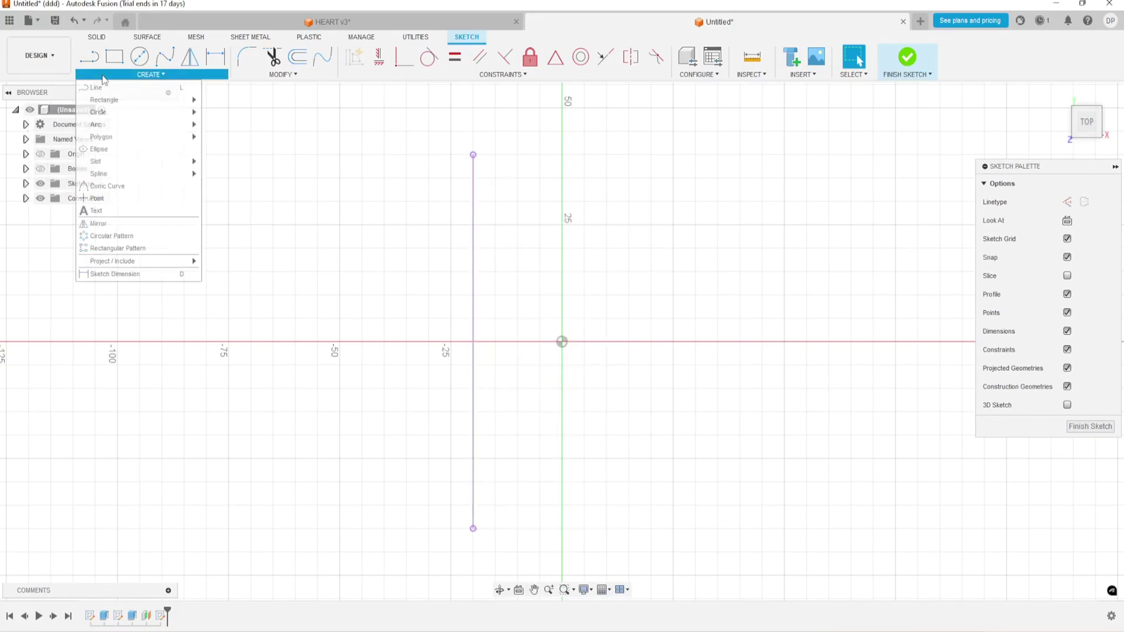
left_click(153, 248)
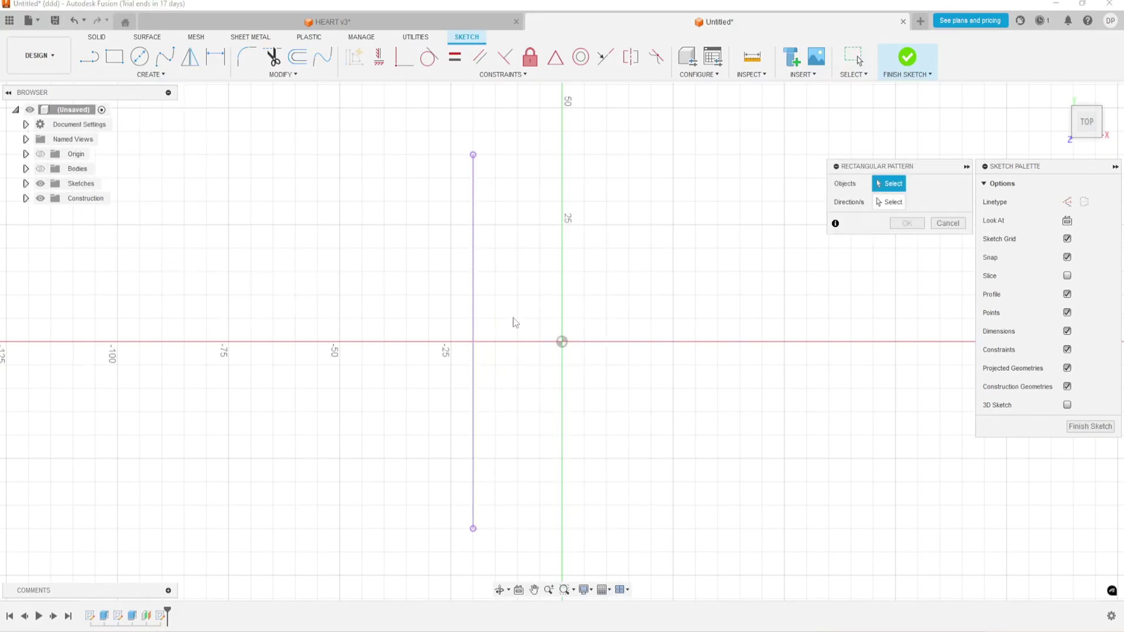
left_click(475, 291)
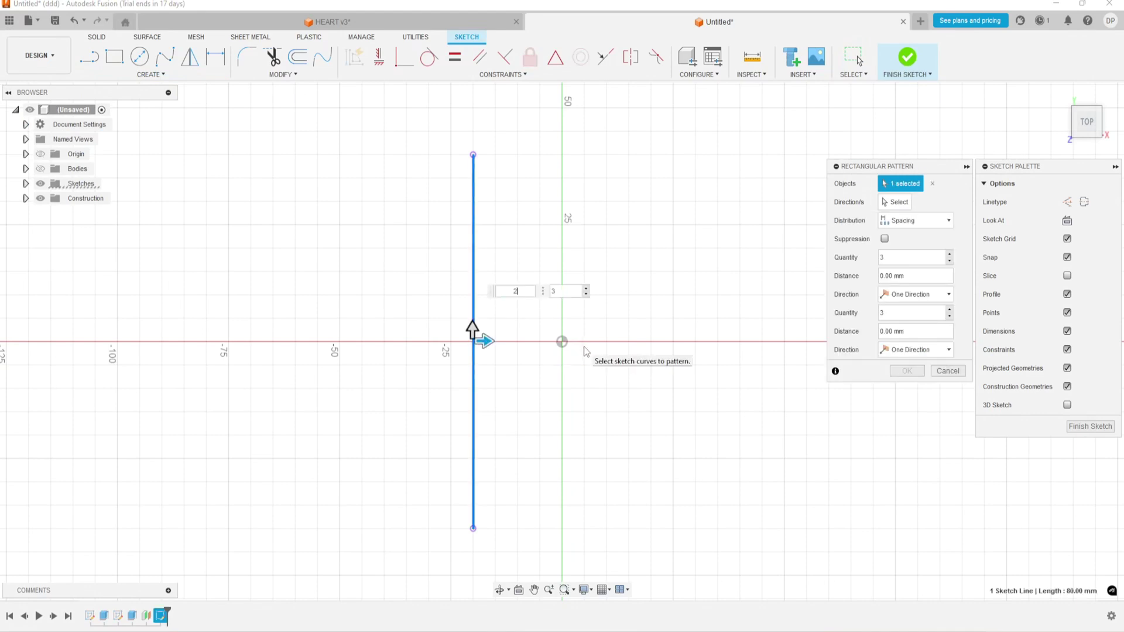
key("Return")
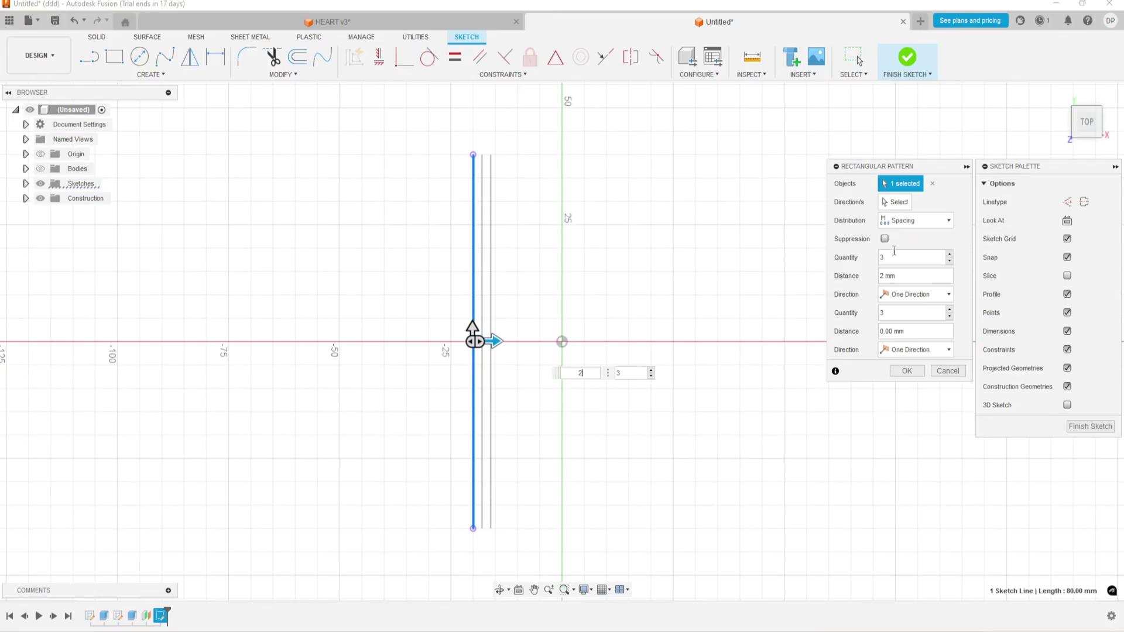
left_click(635, 372)
type("20")
key("Return")
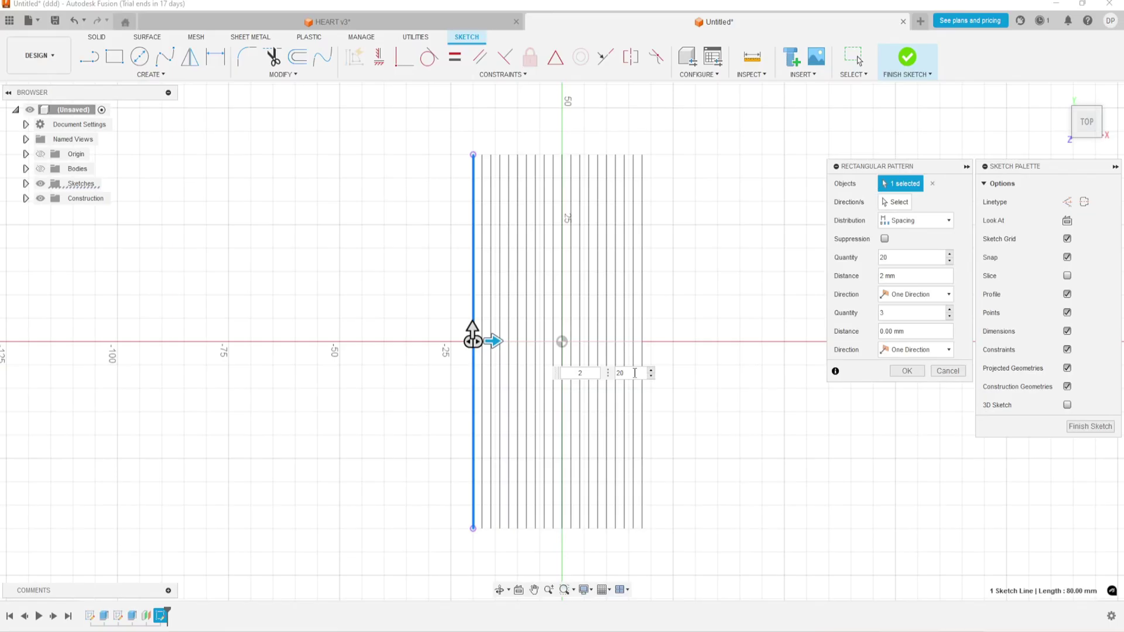
left_click(907, 371)
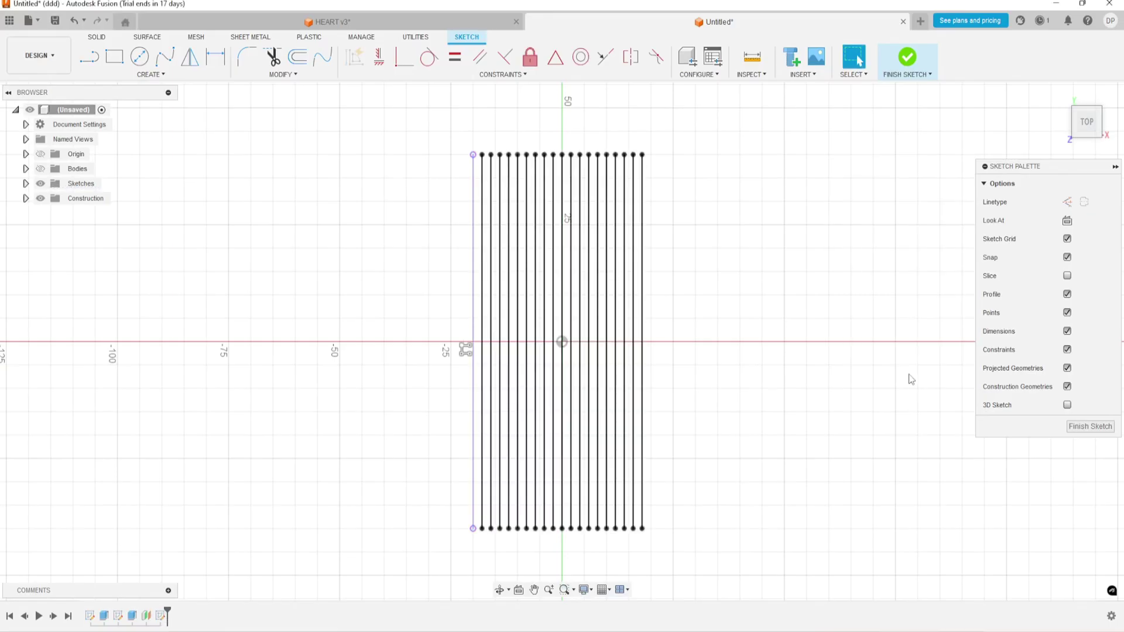
Step: Finish the sketch and thin-extrude nineteen lines, leaving out the leftmost one
left_click(1089, 426)
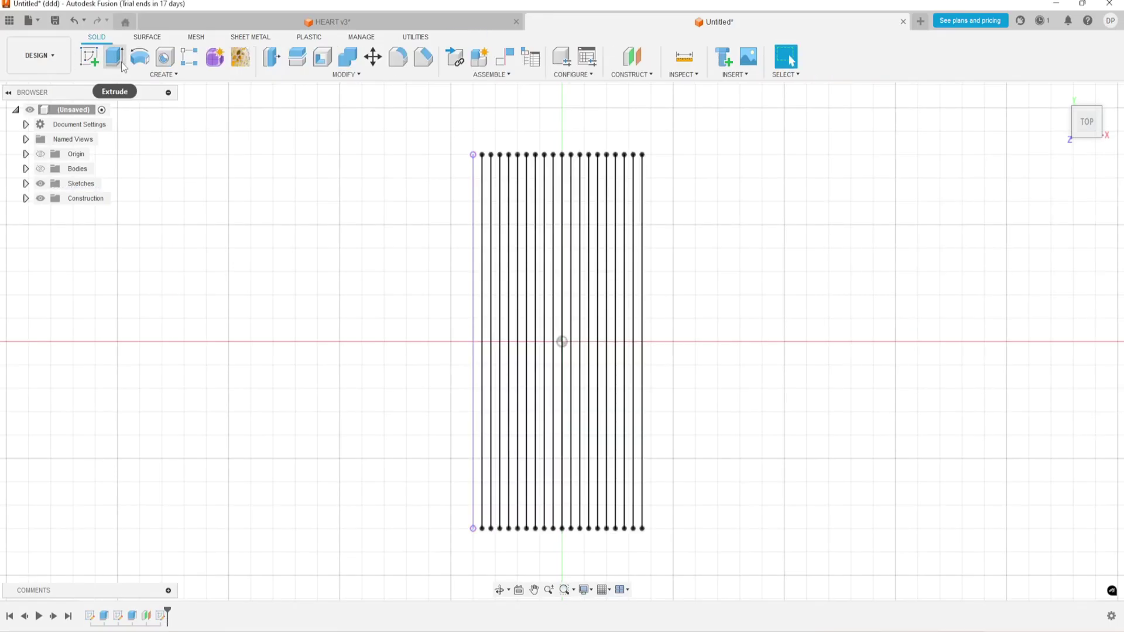
left_click(114, 56)
left_click(1047, 207)
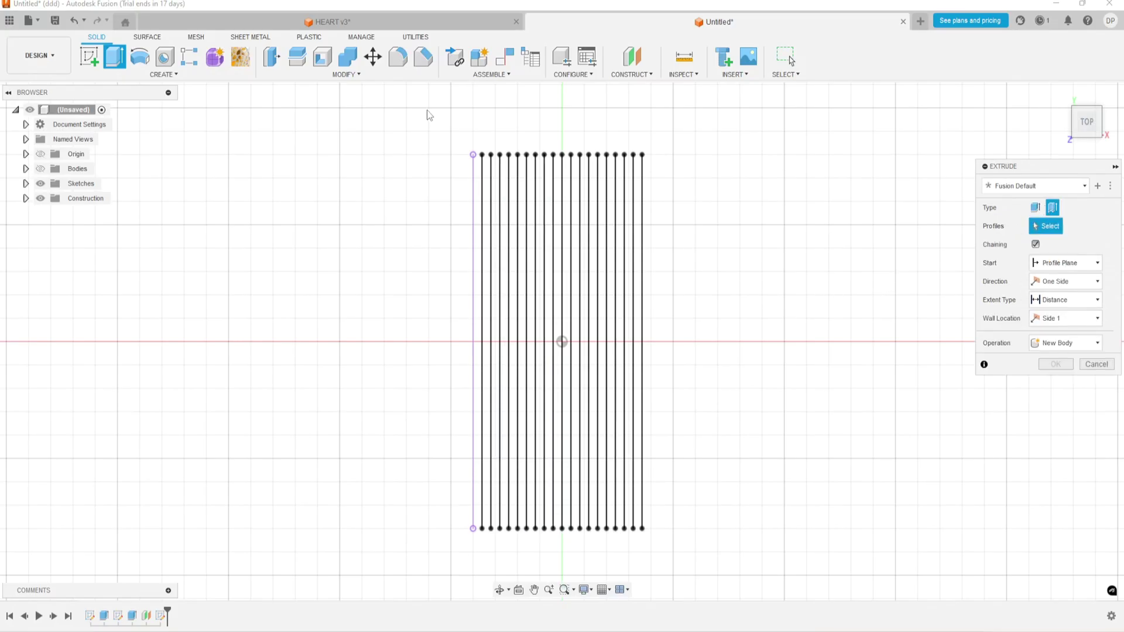
left_click_drag(426, 110, 743, 575)
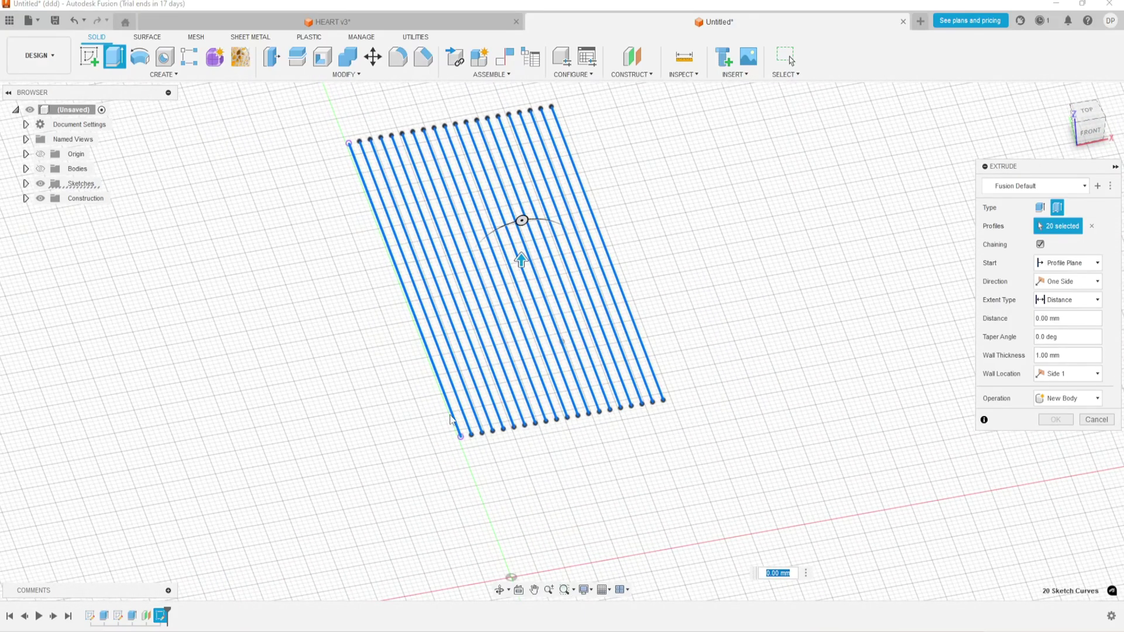
left_click(455, 421)
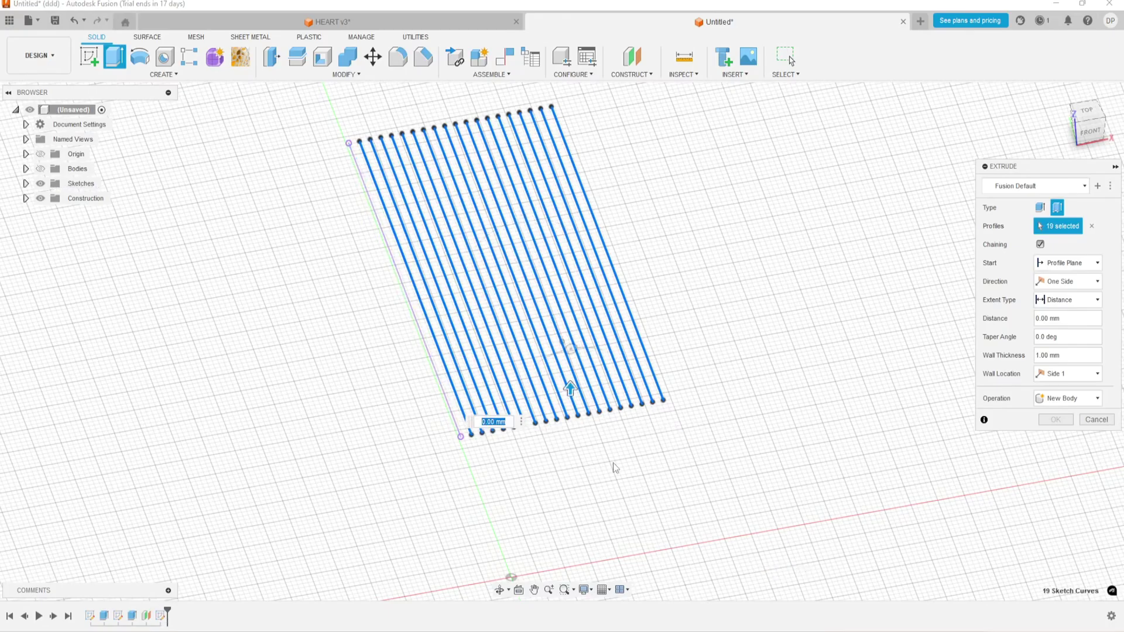
Step: Make the walls 0.6 mm centered, show the brick, and cut 75 mm down
left_click(1068, 352)
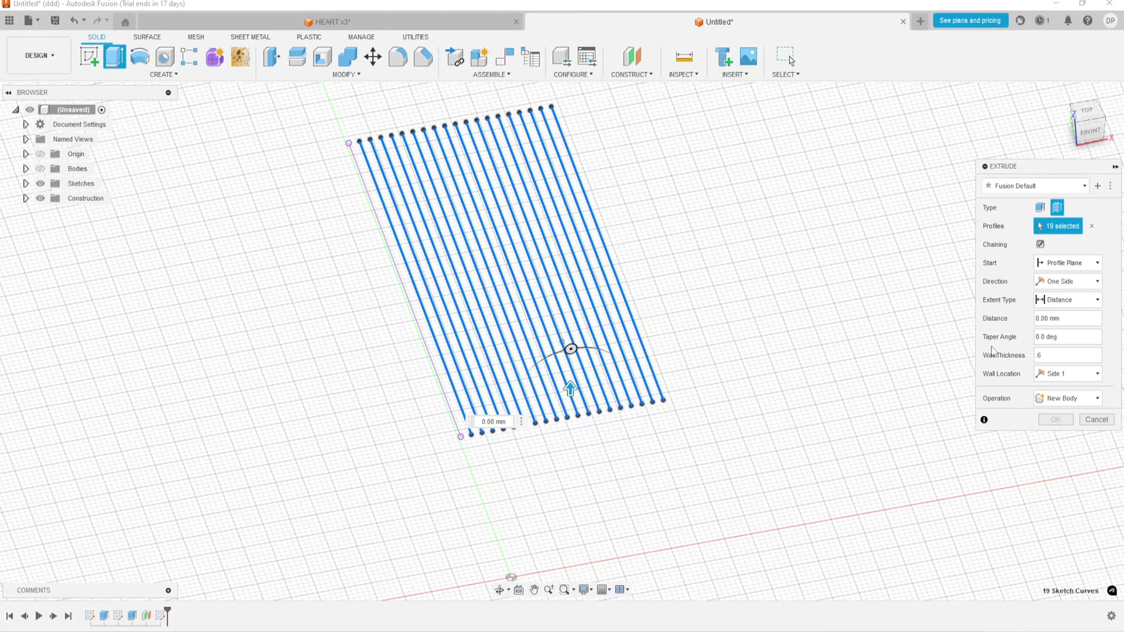
type(".6")
left_click(1085, 376)
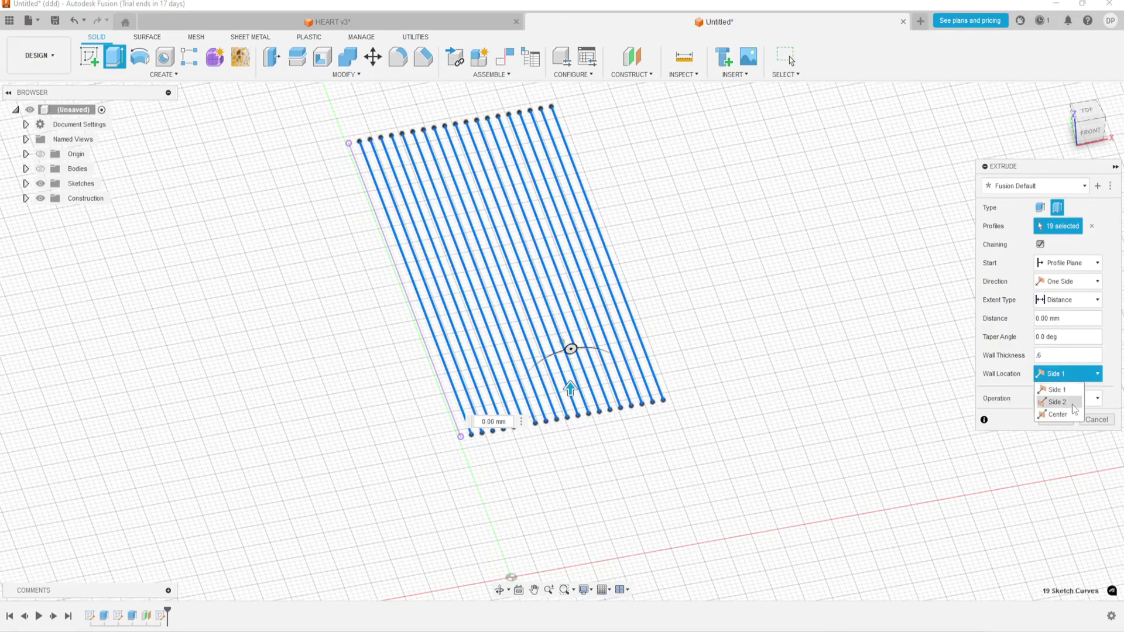
left_click(1071, 420)
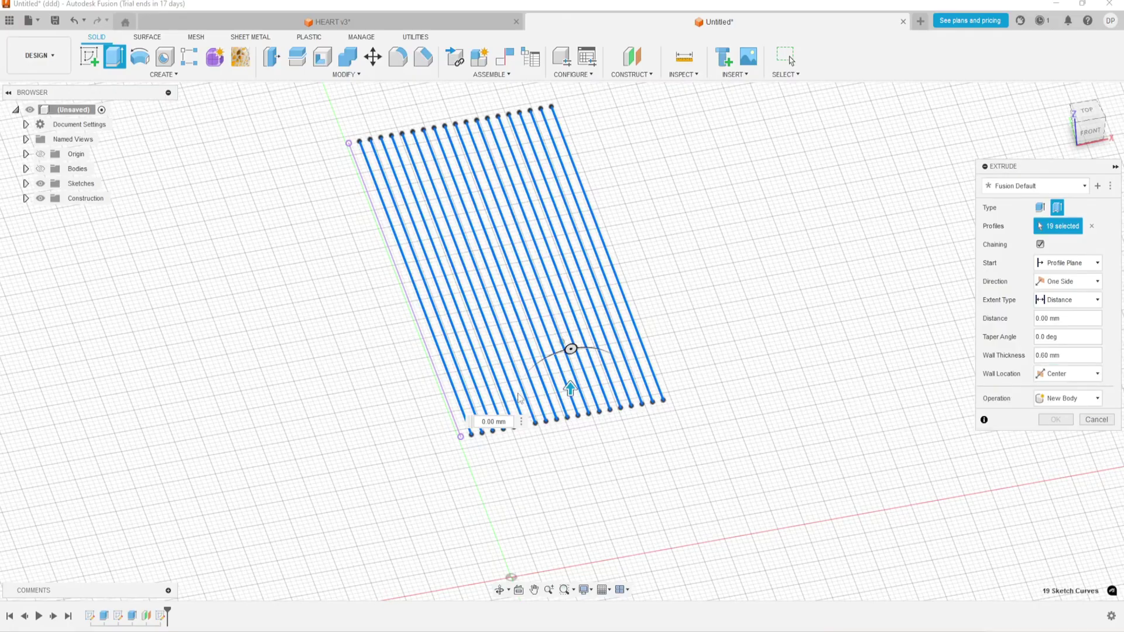
left_click(40, 169)
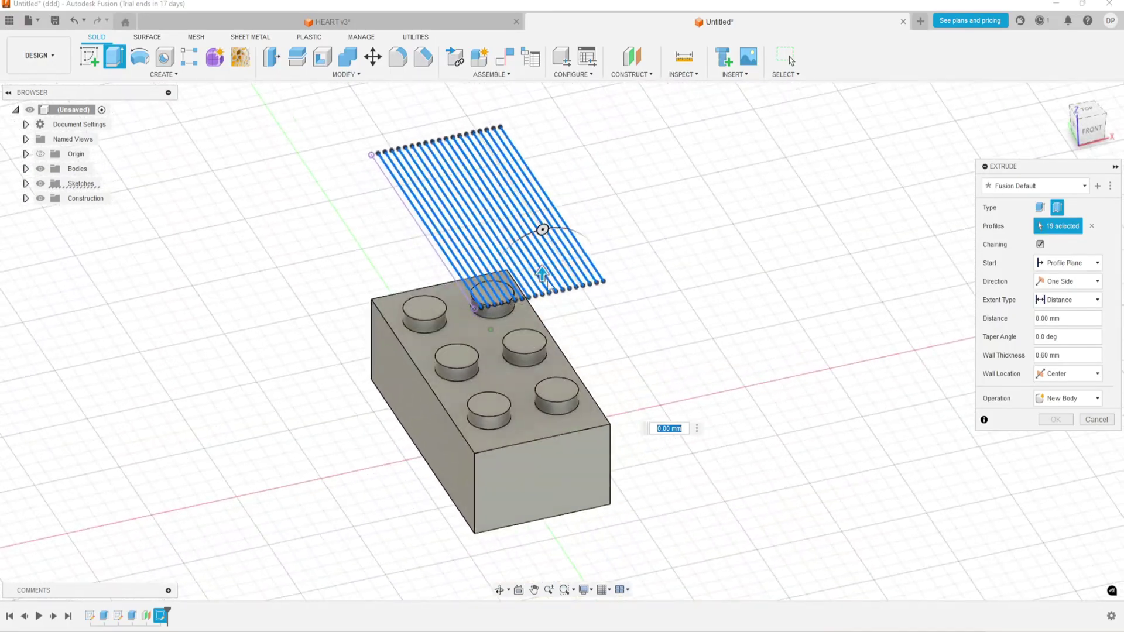
left_click_drag(543, 275, 543, 533)
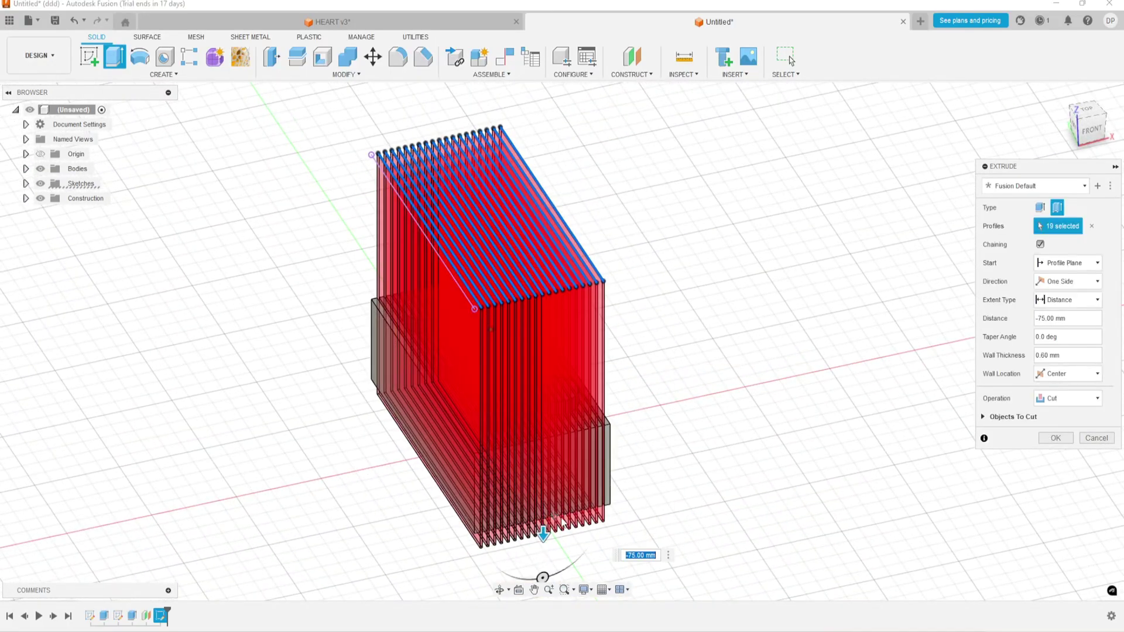
Step: Confirm the slot cut and orbit toward a top view of the sliced brick
left_click(1053, 439)
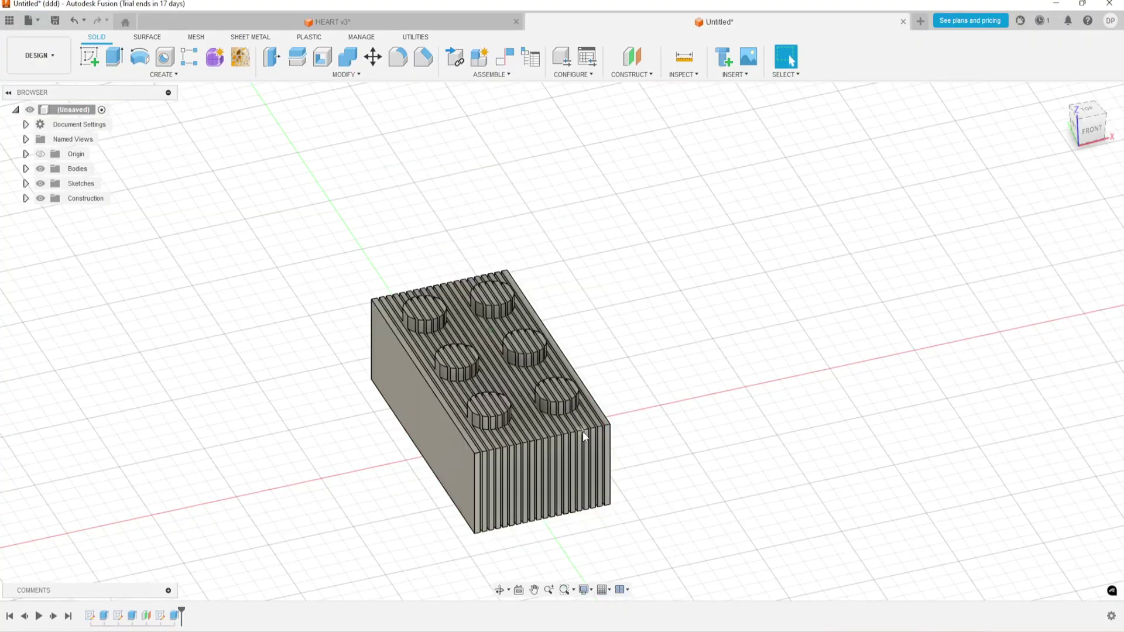
middle_click_drag(640, 439, 688, 484, "shift")
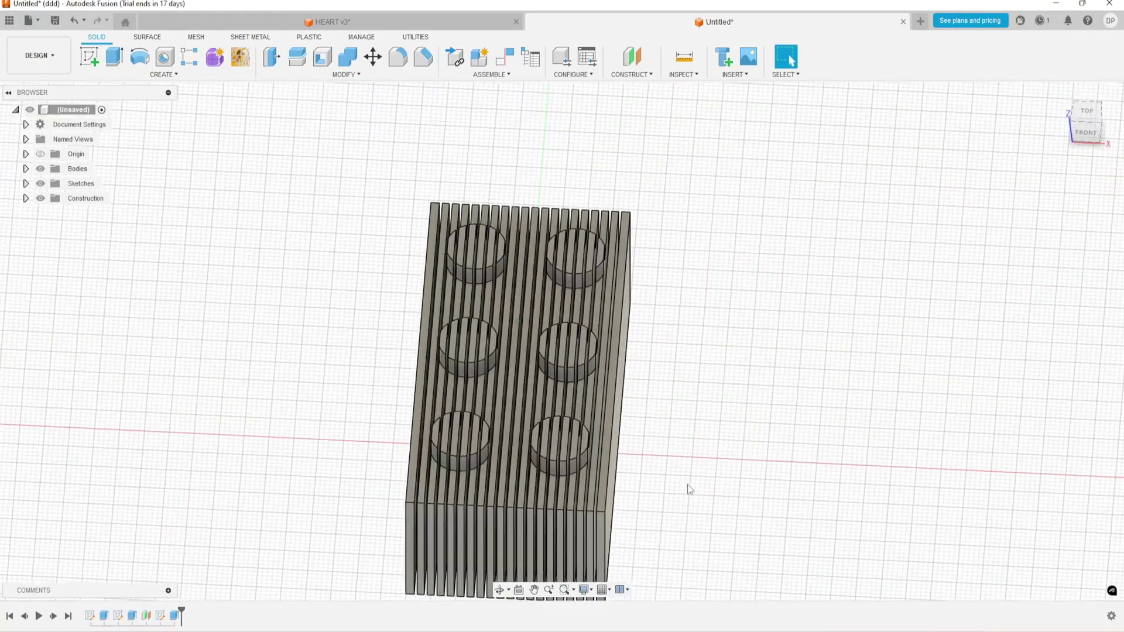
scroll(687, 483, "up", 2)
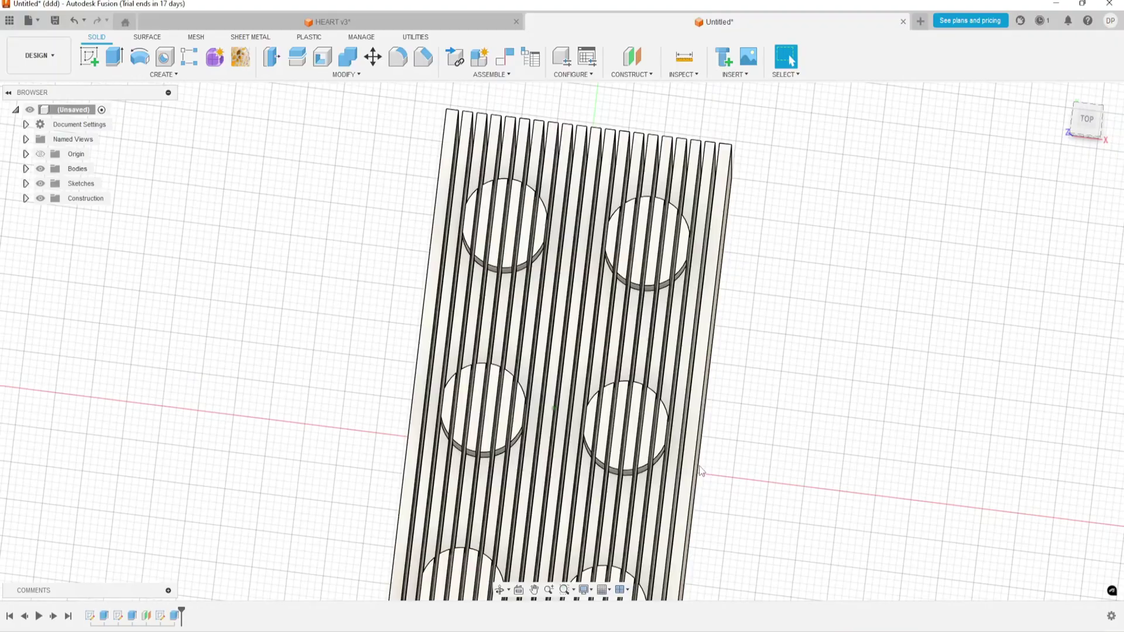
middle_click_drag(701, 472, 702, 468, "shift")
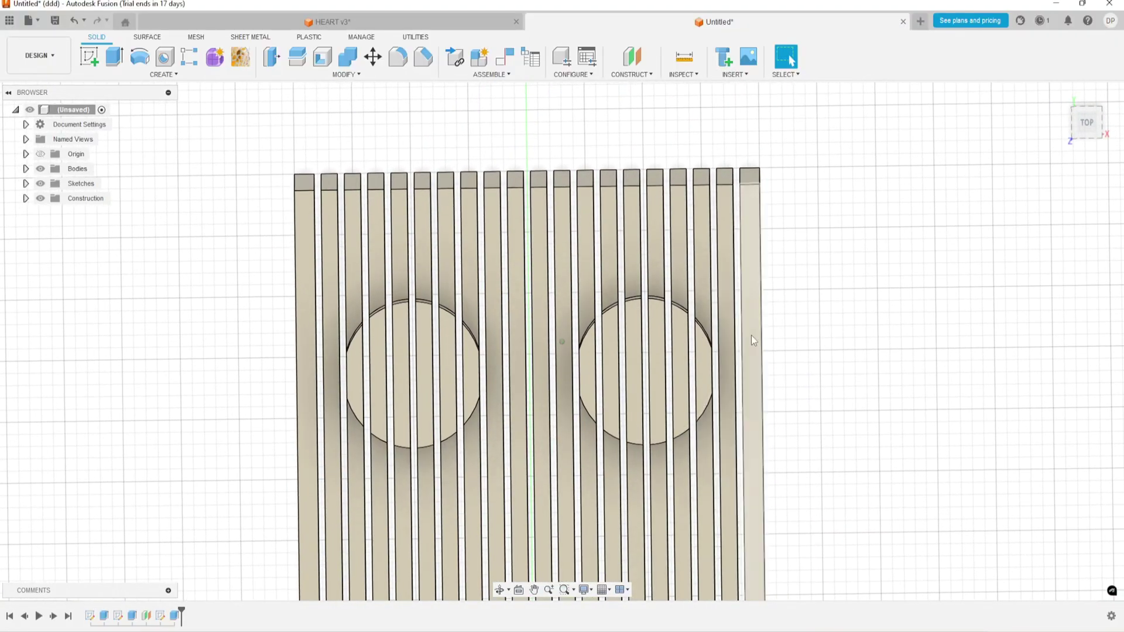
Step: Delete every second slat from right to left, leaving ten, then return to Home view
left_click(727, 229)
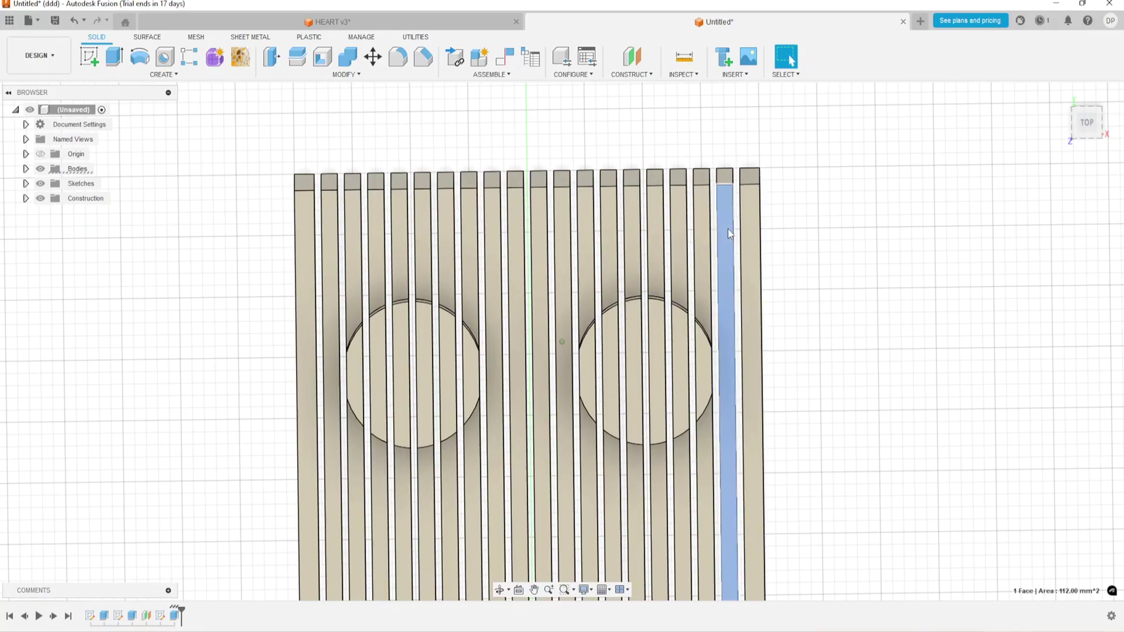
key("Delete")
left_click(678, 231)
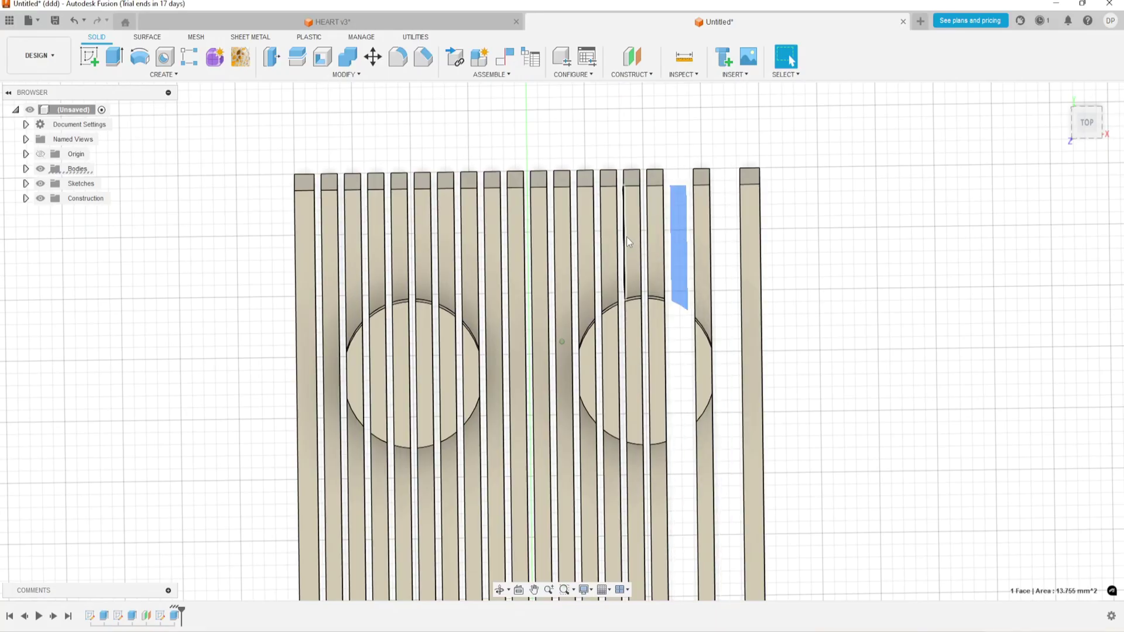
key("Delete")
left_click(631, 237)
key("Delete")
left_click(590, 241)
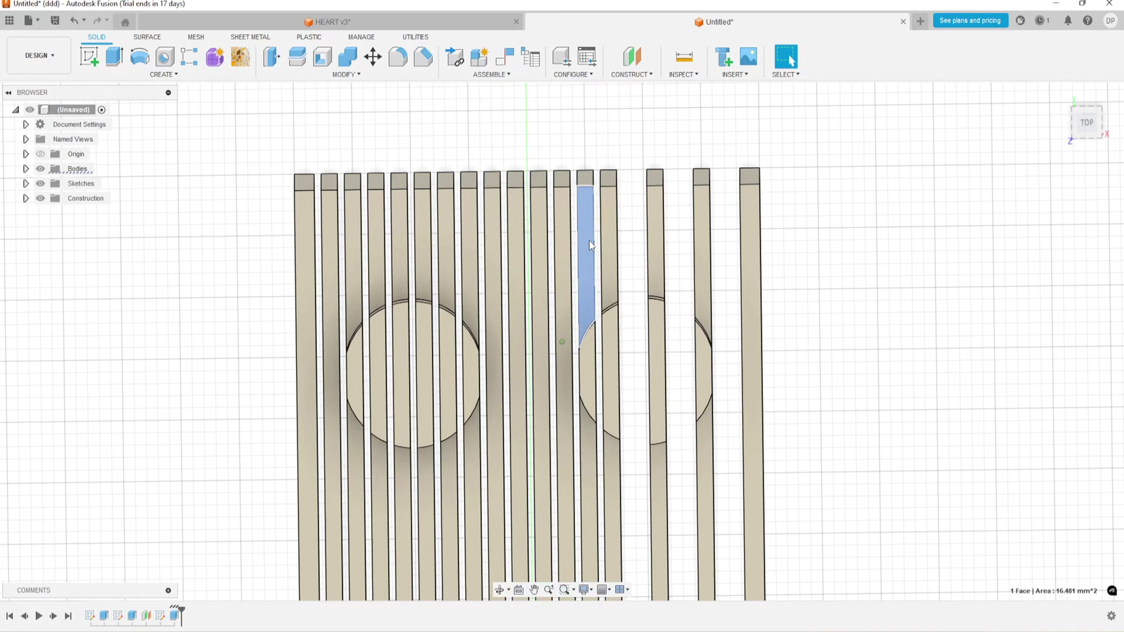
key("Delete")
left_click(540, 248)
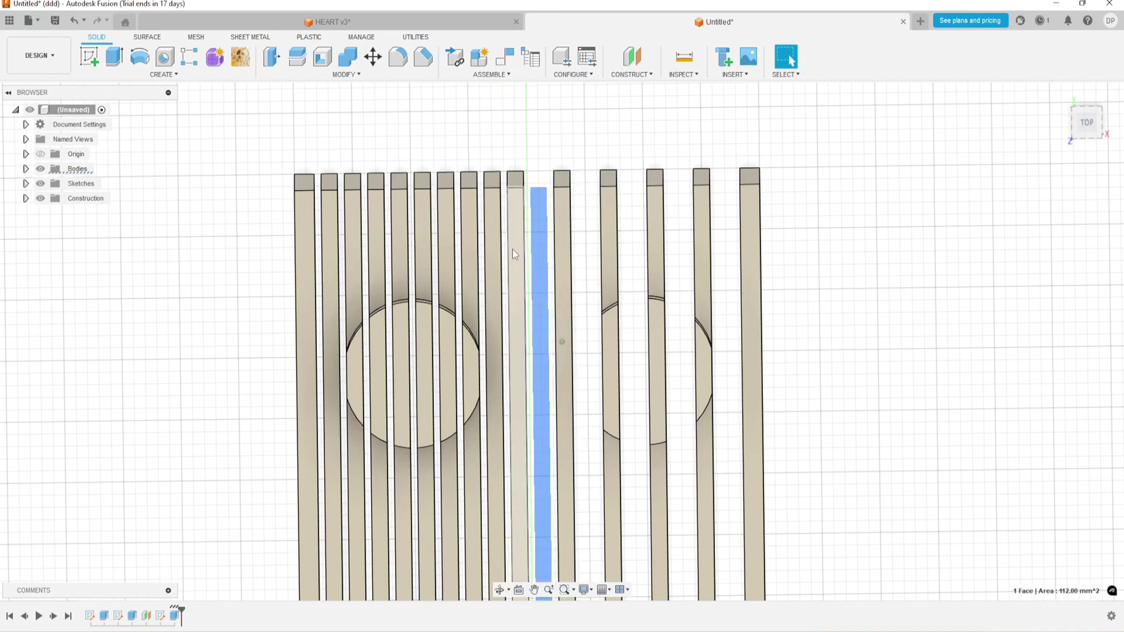
key("Delete")
left_click(495, 250)
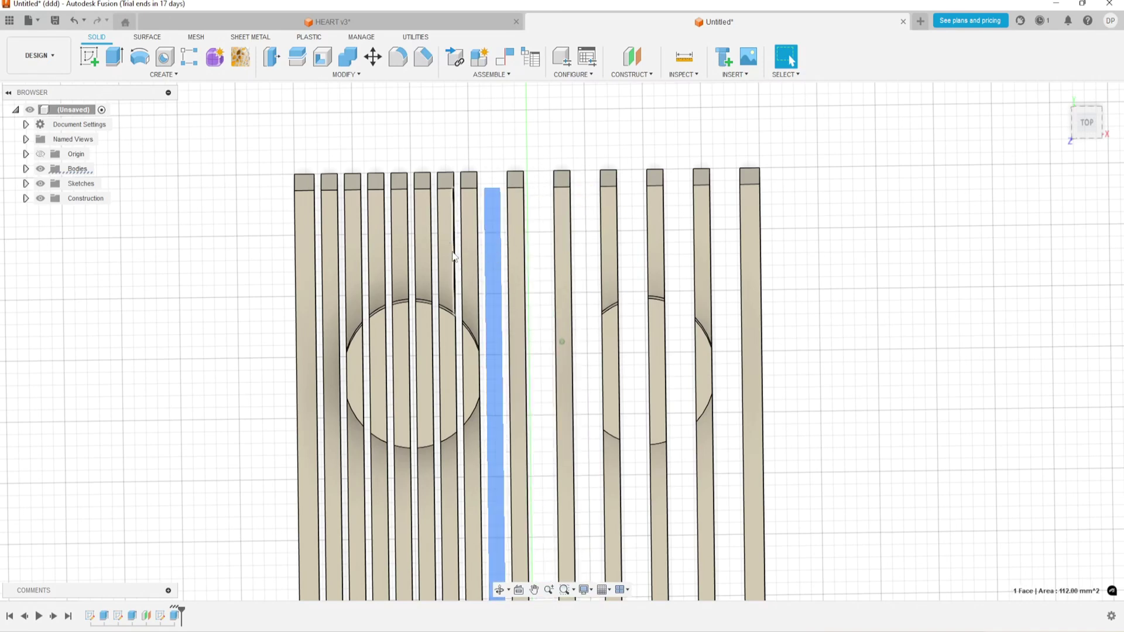
key("Delete")
left_click(448, 252)
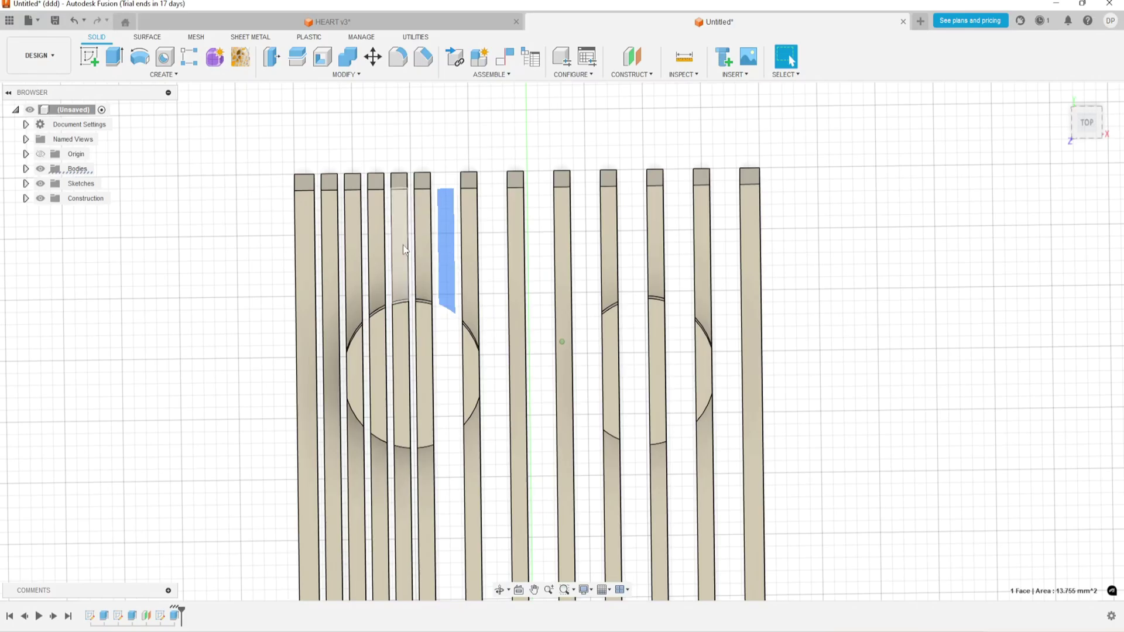
key("Delete")
left_click(402, 245)
key("Delete")
left_click(353, 257)
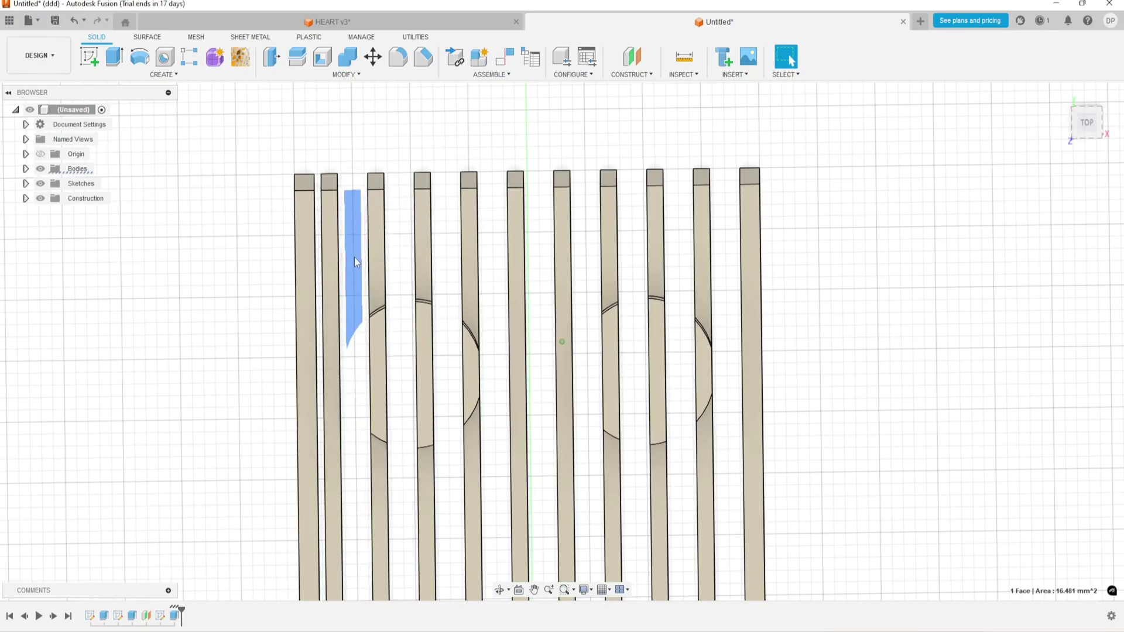
key("Delete")
left_click(309, 262)
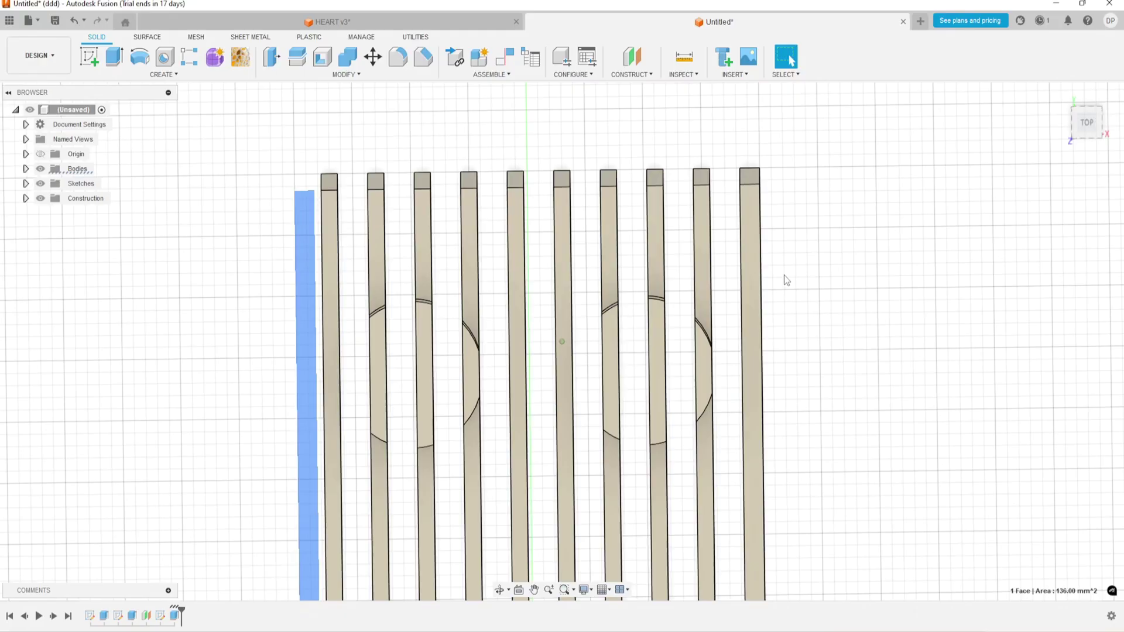
key("Delete")
key("F6")
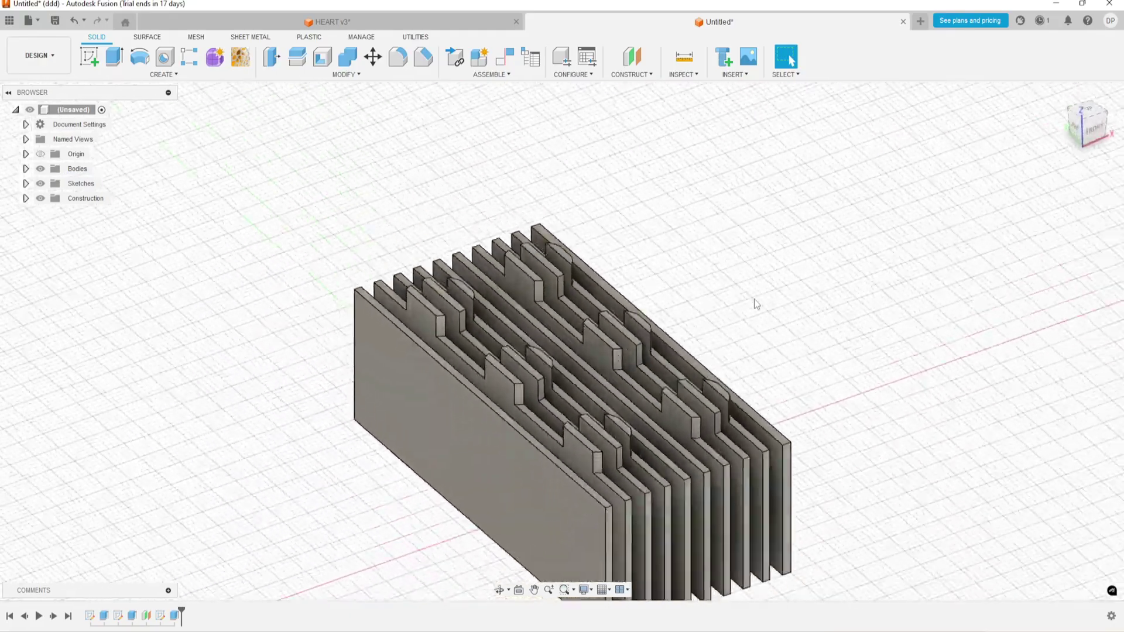
Step: Start a new sketch on the bottom plane beneath the slats
middle_click_drag(756, 304, 733, 310, "shift")
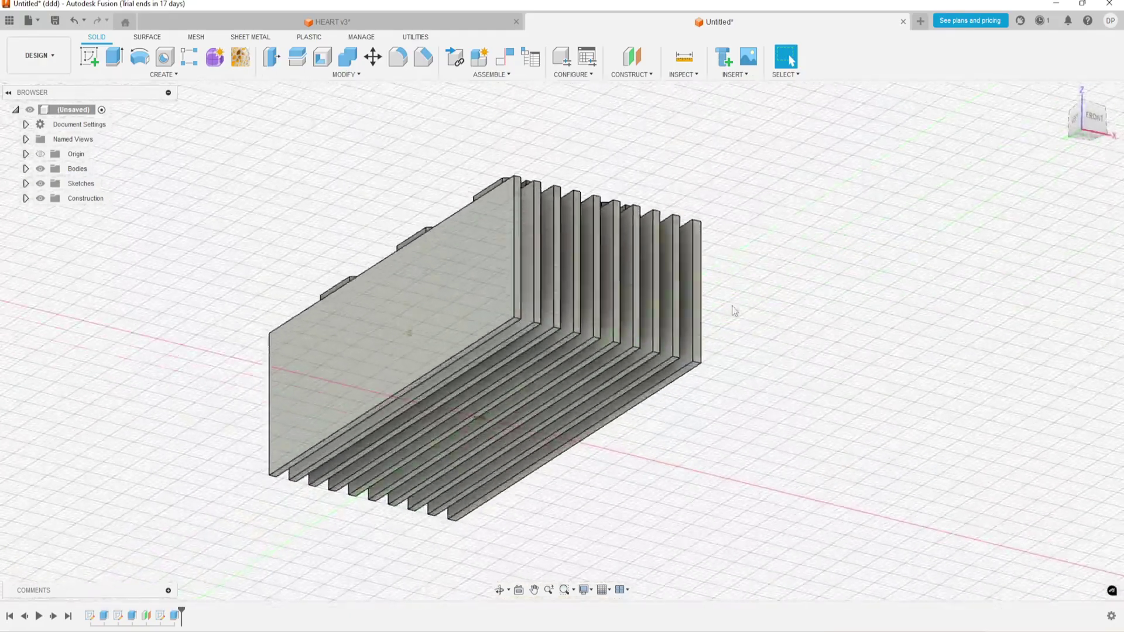
left_click(89, 56)
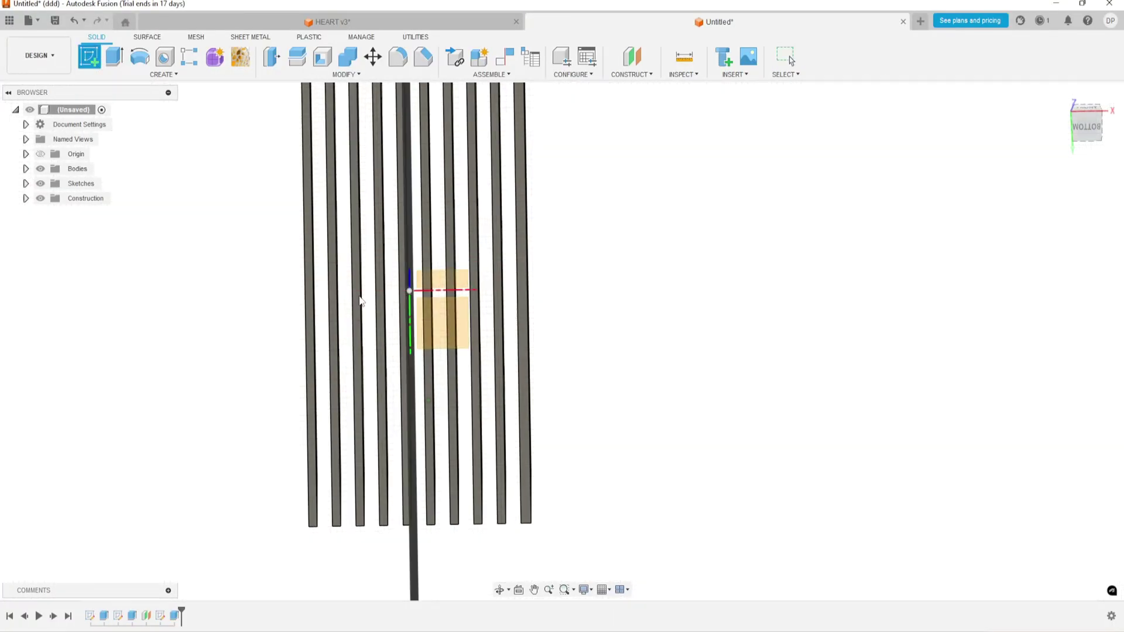
left_click(397, 302)
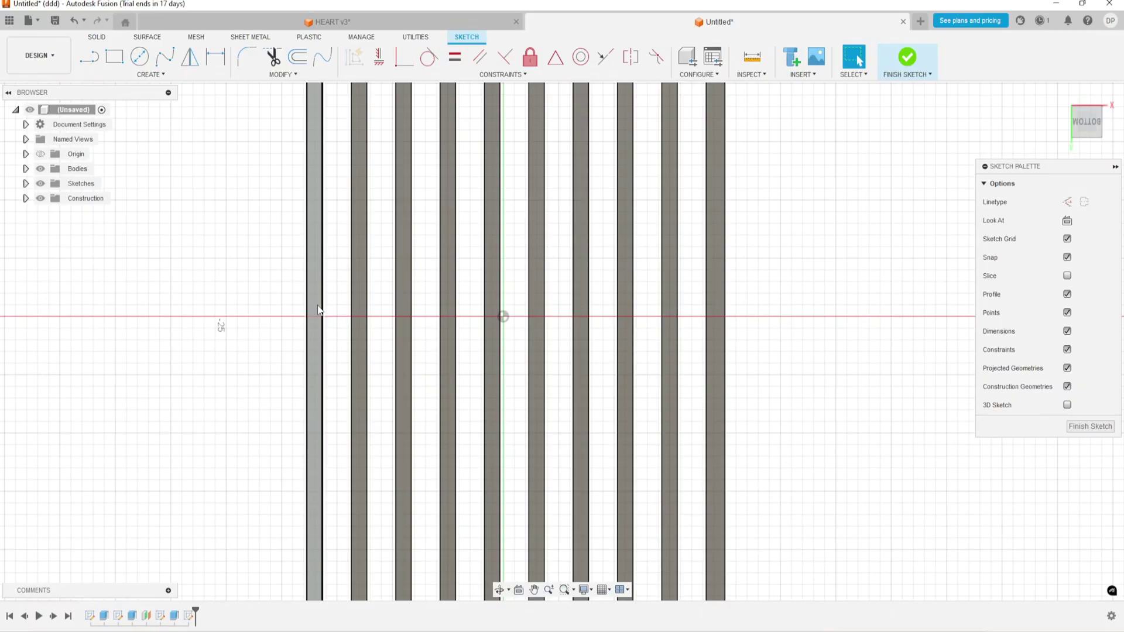
Step: Draw a 2 mm-tall rectangle spanning all ten slats and select its profile
left_click(115, 56)
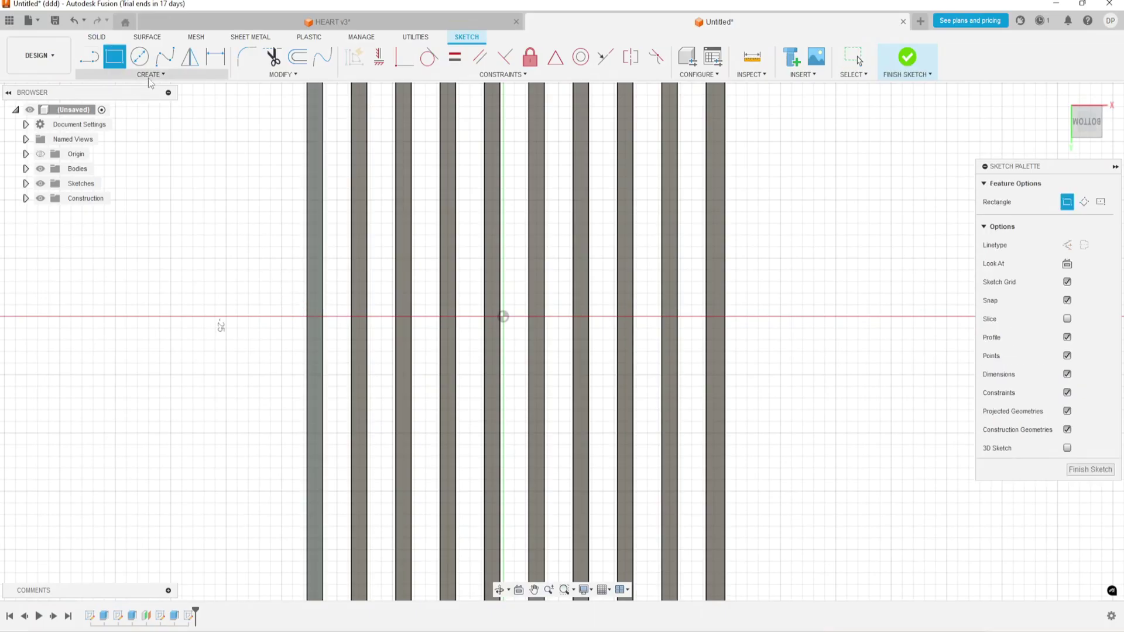
scroll(709, 317, "up", 2)
left_click(715, 318)
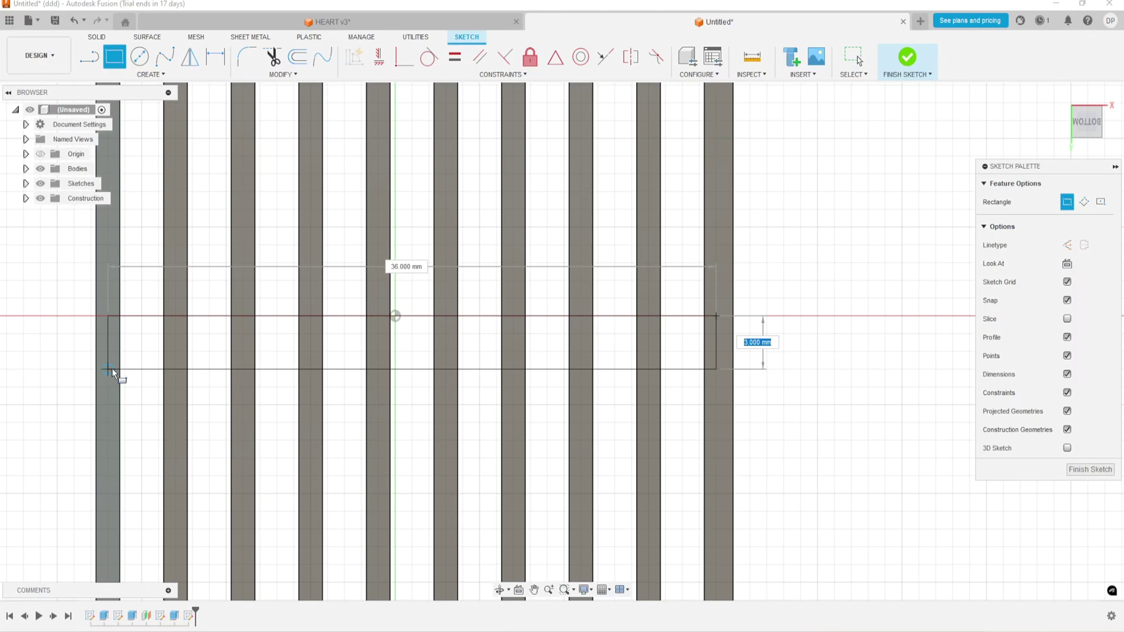
type("2")
key("Return")
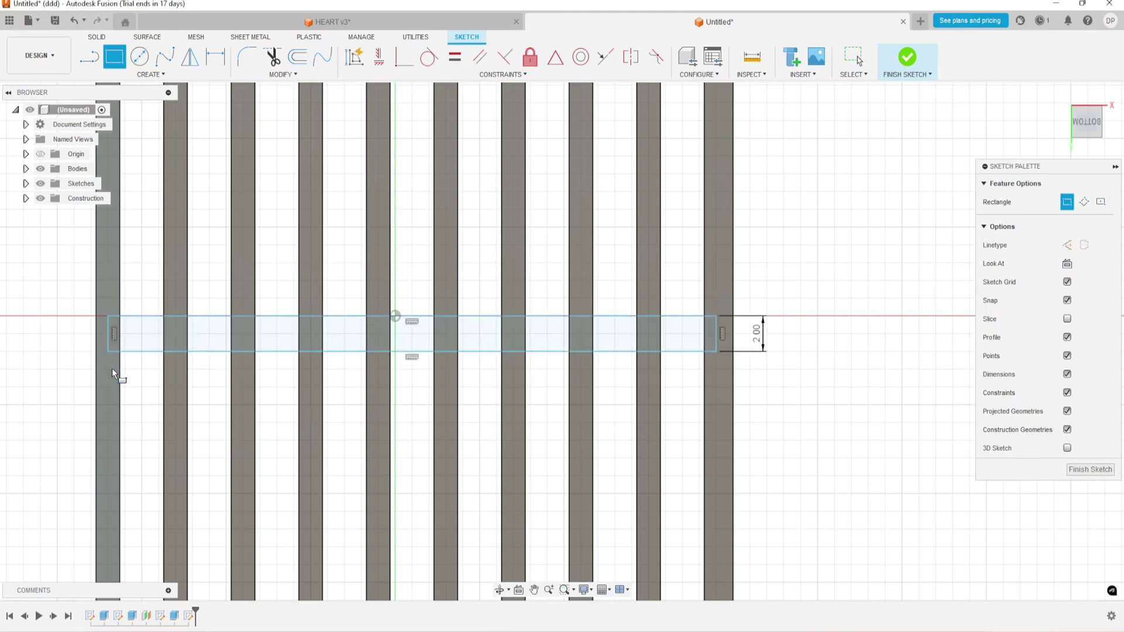
right_click(75, 338)
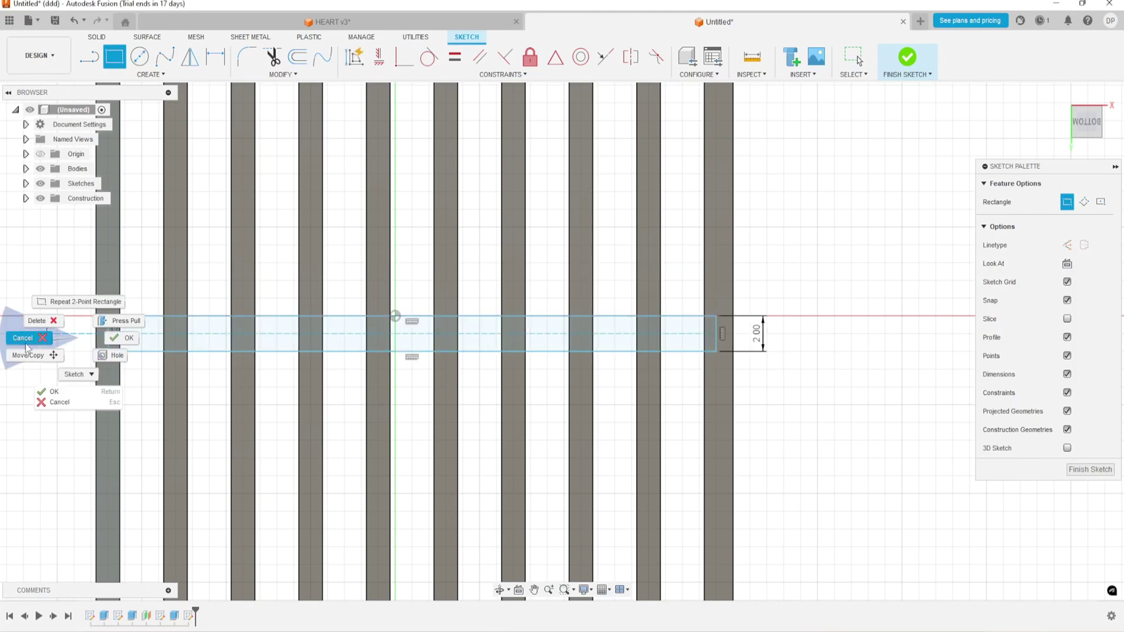
left_click(24, 343)
left_click(146, 337)
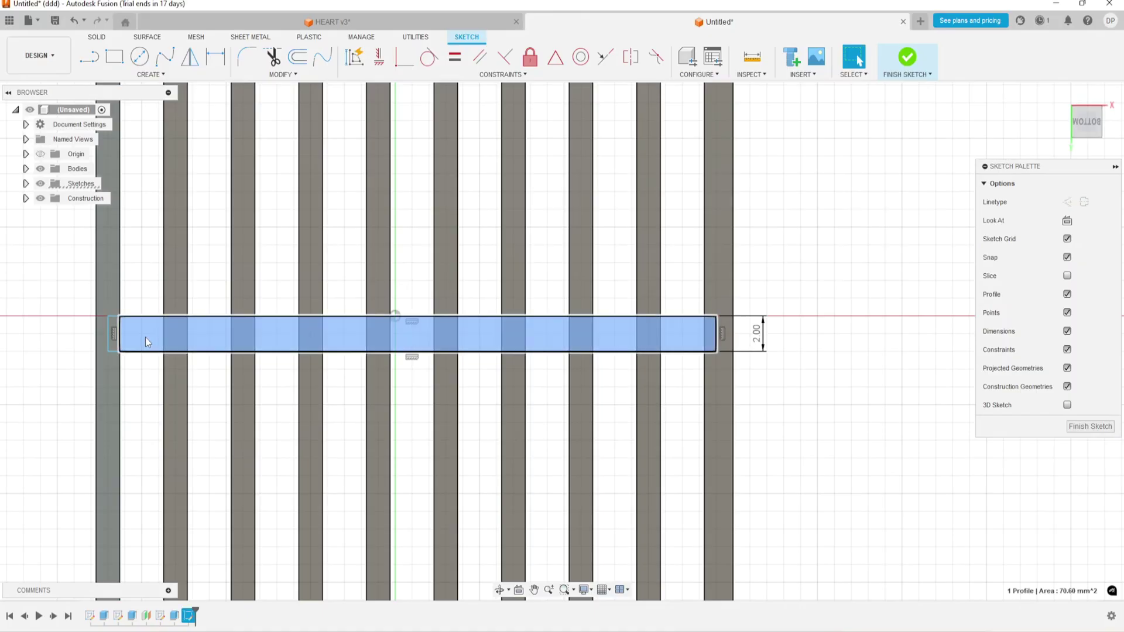
Step: Extrude the rectangle -2 mm as a Join, forming a crossbar under the slats
key("e")
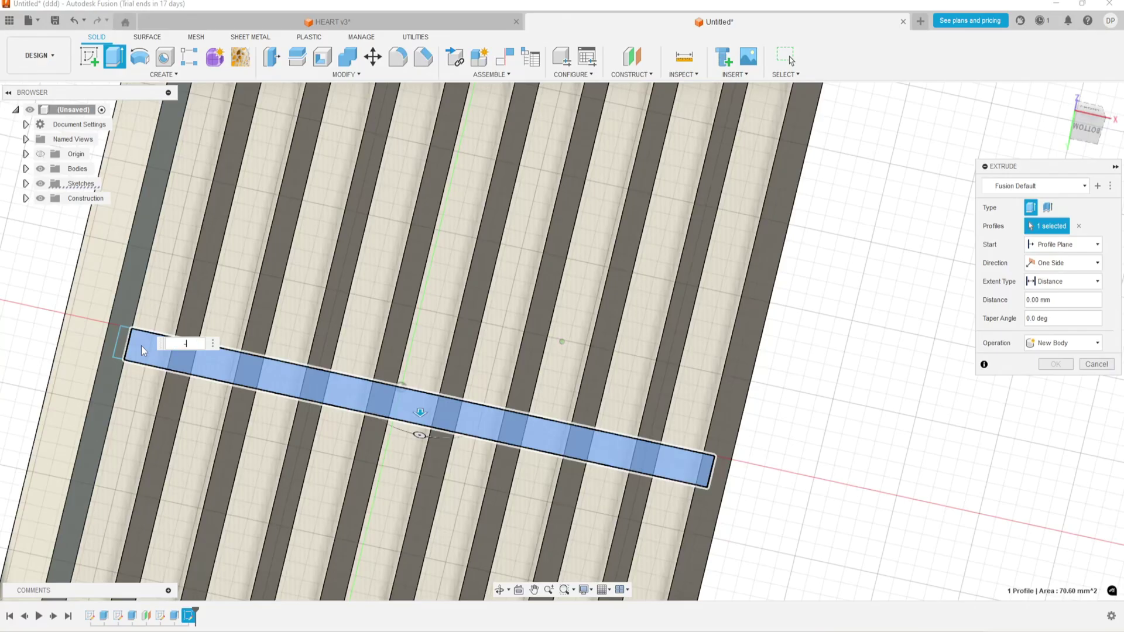
type("-2")
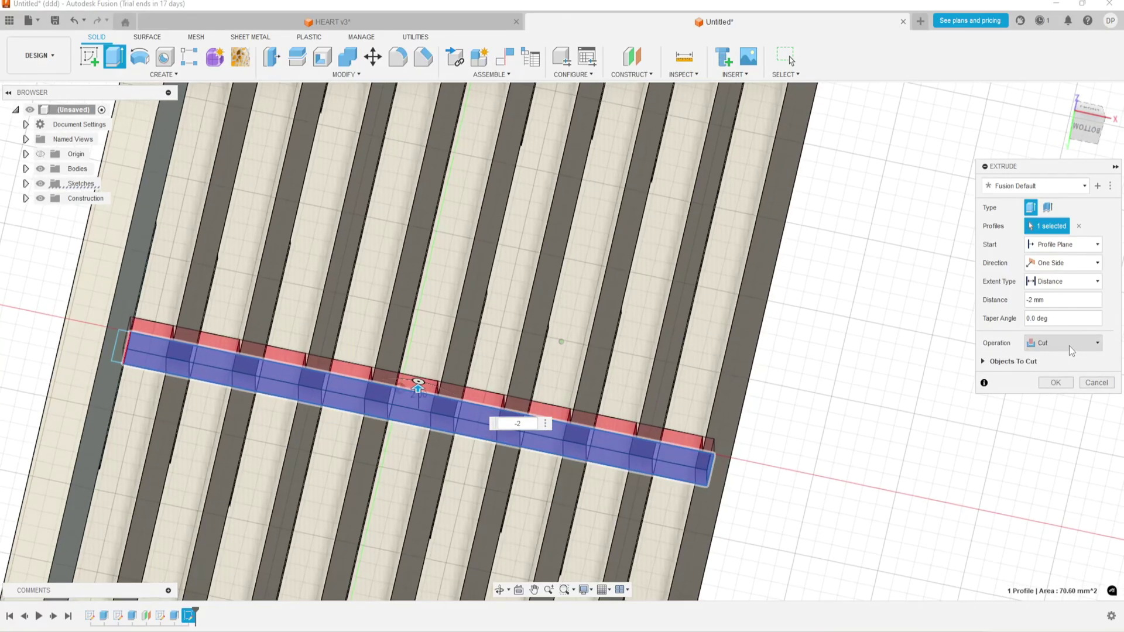
left_click(1069, 342)
left_click(1073, 360)
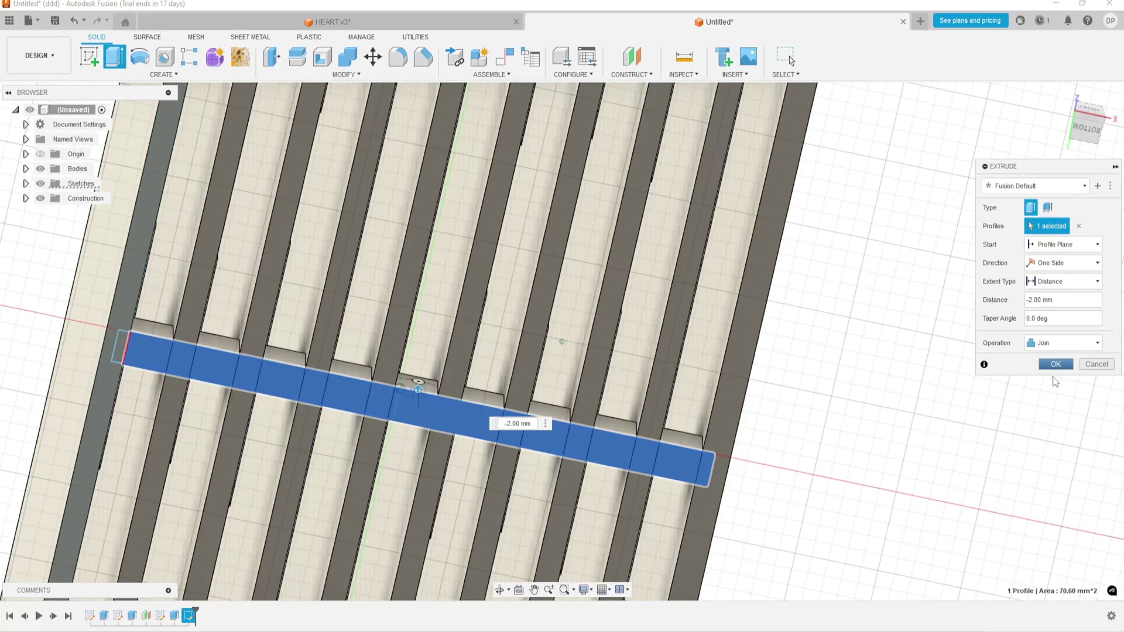
left_click(1056, 364)
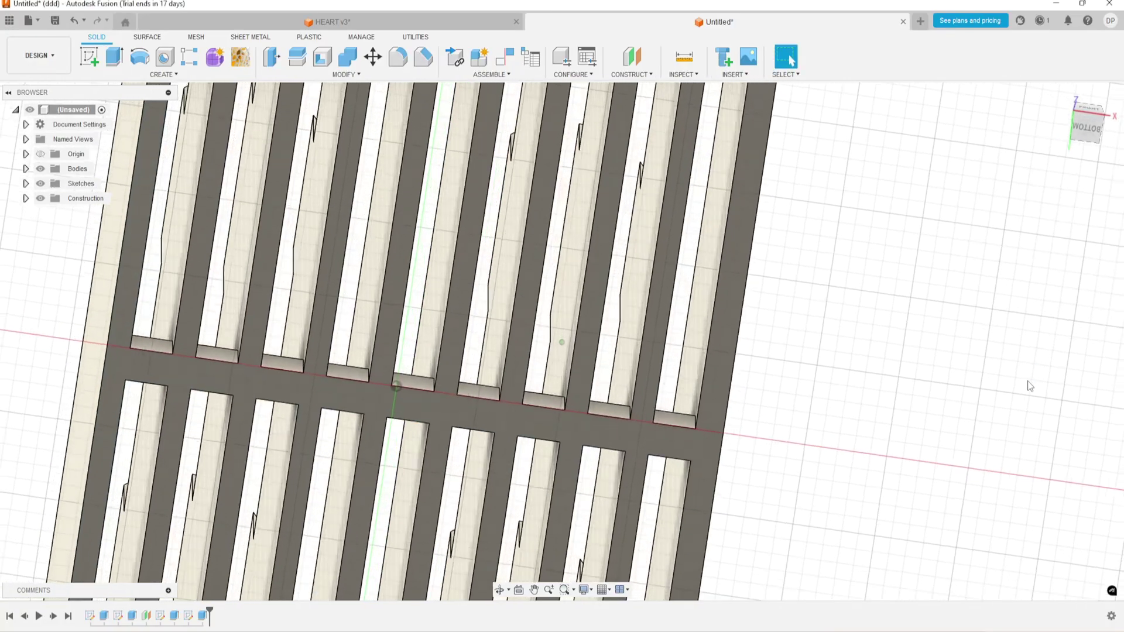
Step: Sketch a 3 mm-tall rectangle across the slats on the body face by the crossbar
left_click(89, 57)
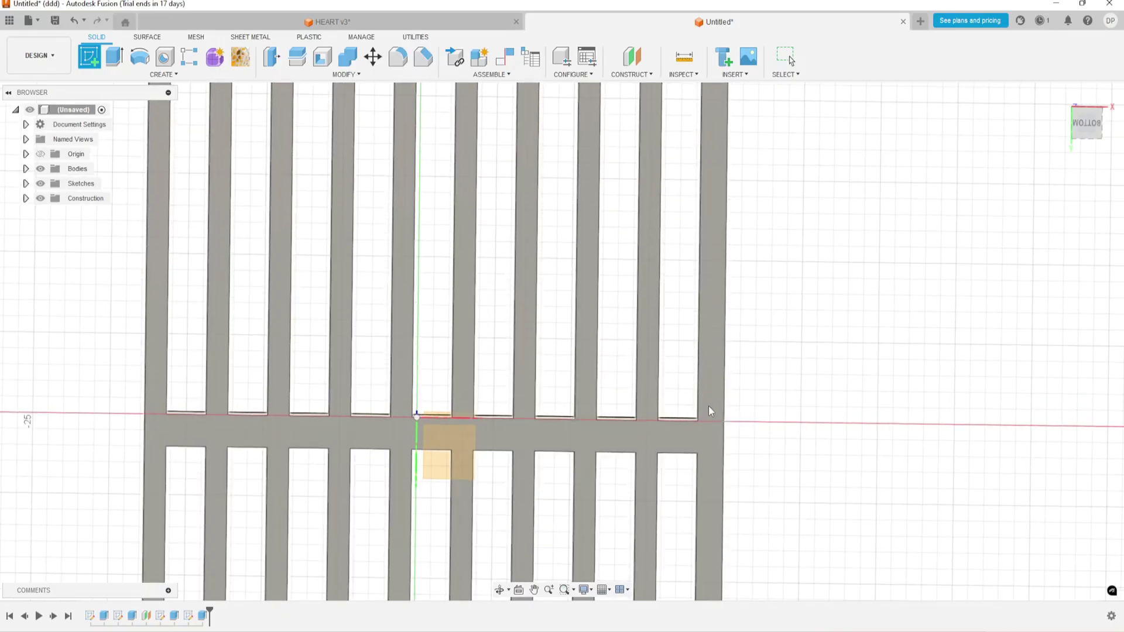
left_click(709, 405)
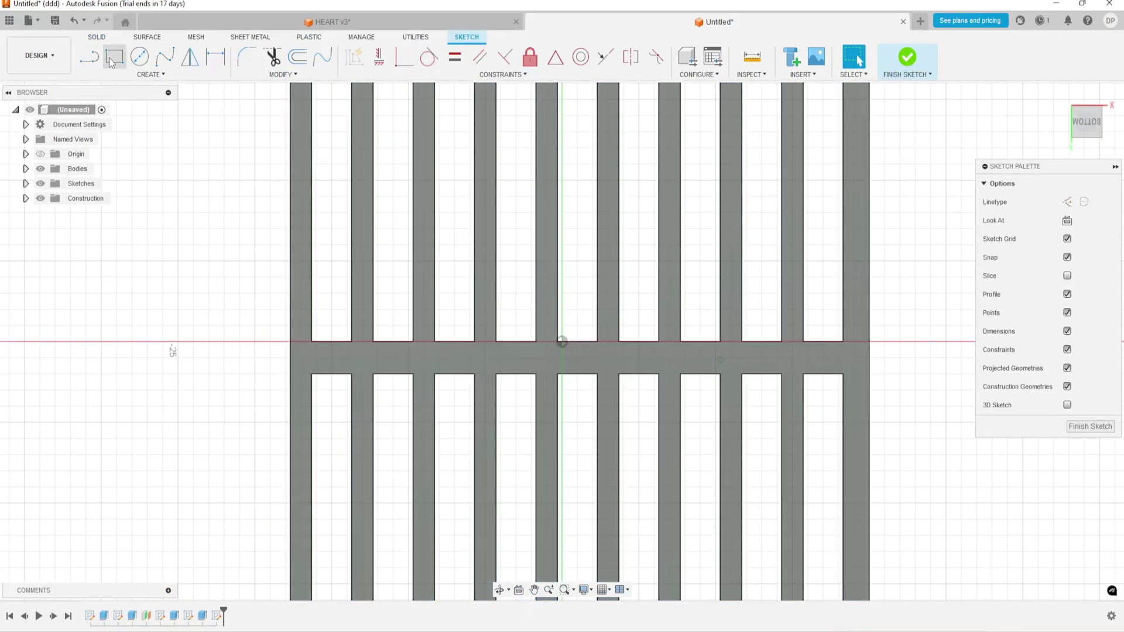
left_click(115, 57)
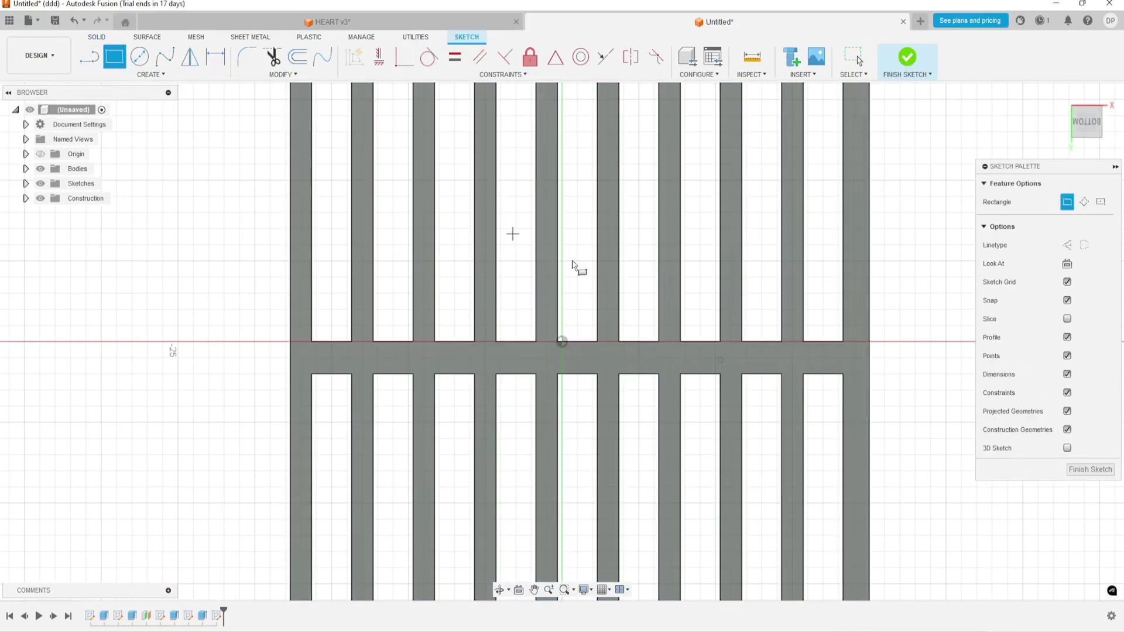
left_click(842, 342)
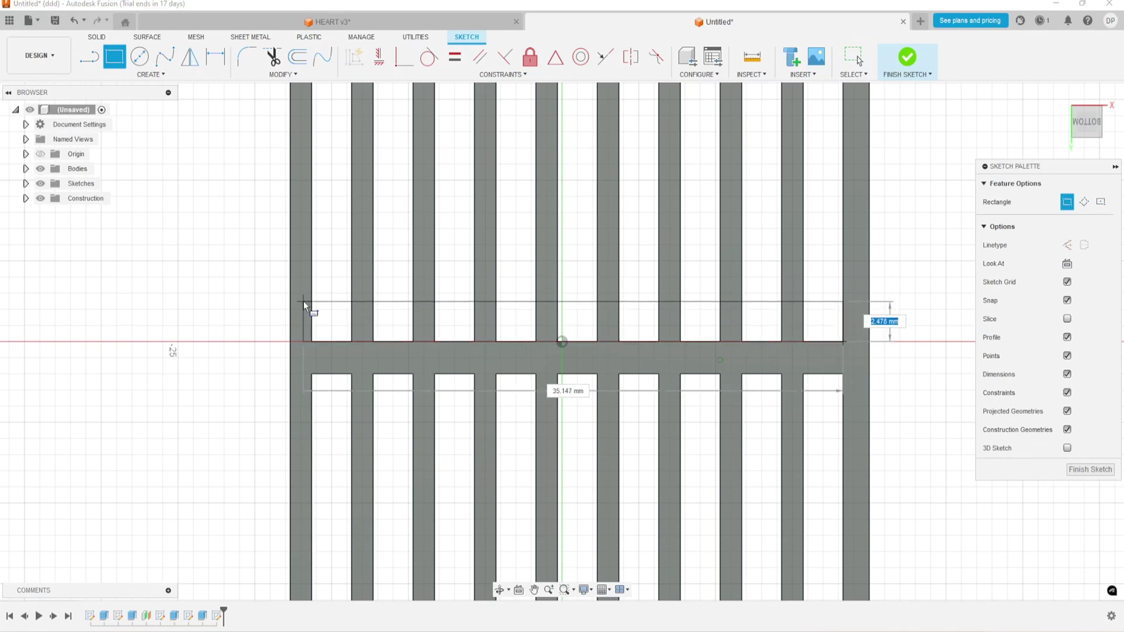
key("Tab")
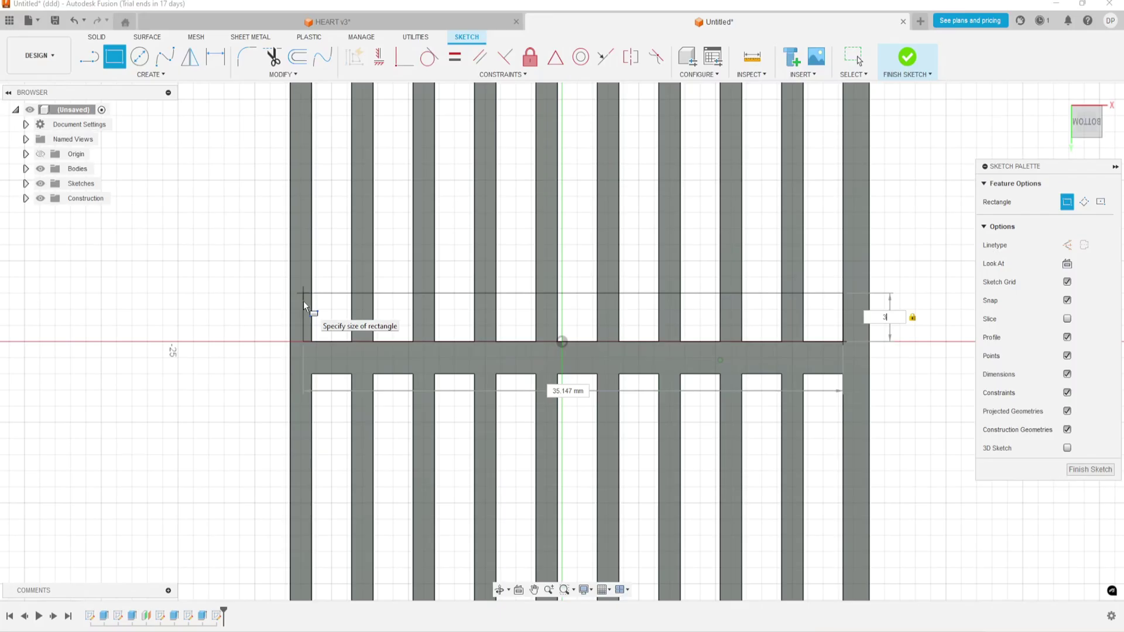
left_click(271, 298)
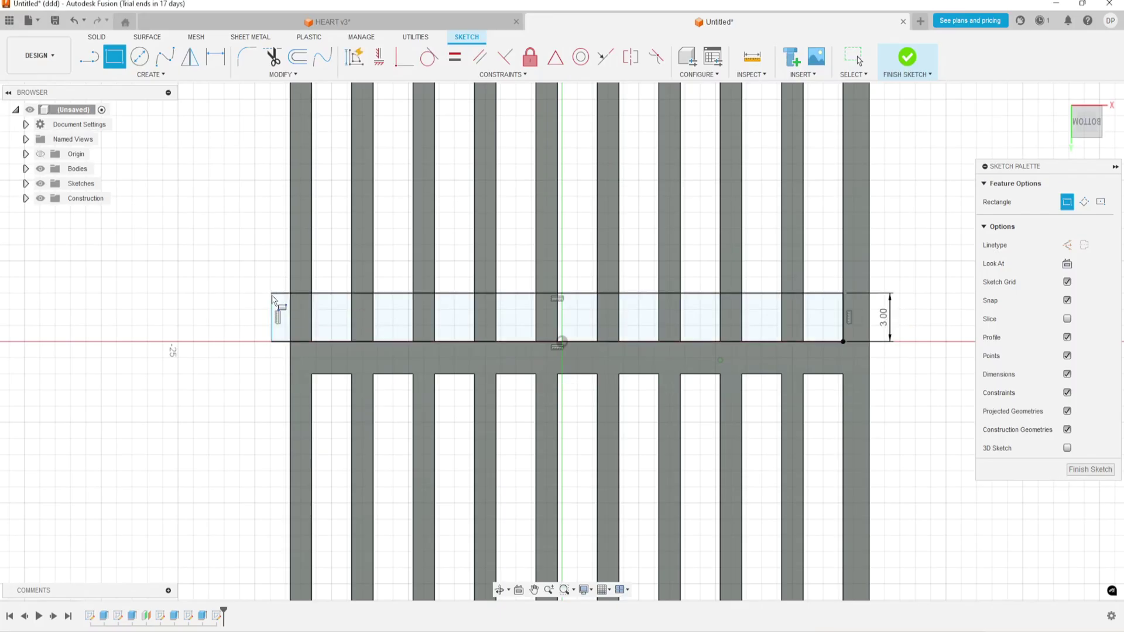
right_click(224, 279)
left_click(200, 279)
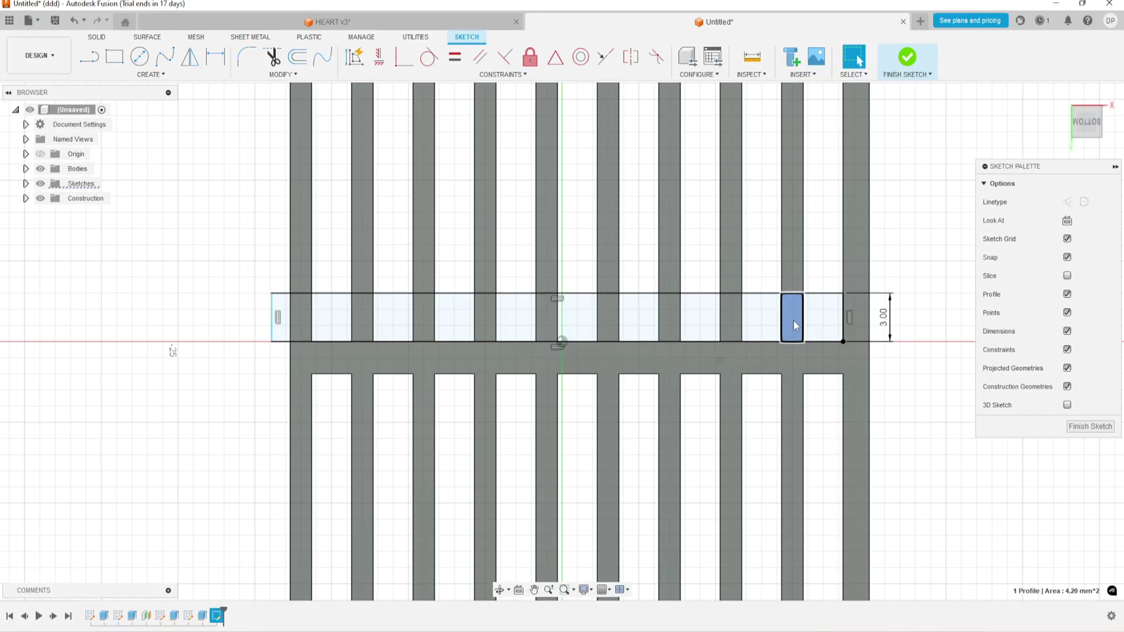
Step: Select the nine small gap profiles between the ribs and begin extruding them
left_click(730, 325)
left_click(668, 323)
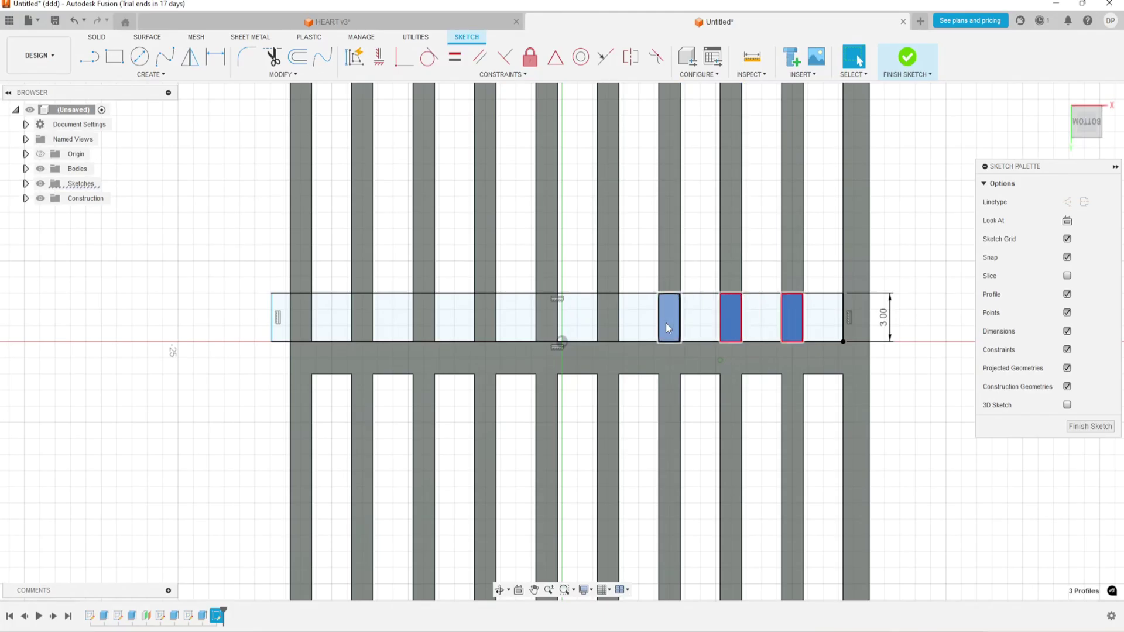
left_click(608, 323)
left_click(482, 322)
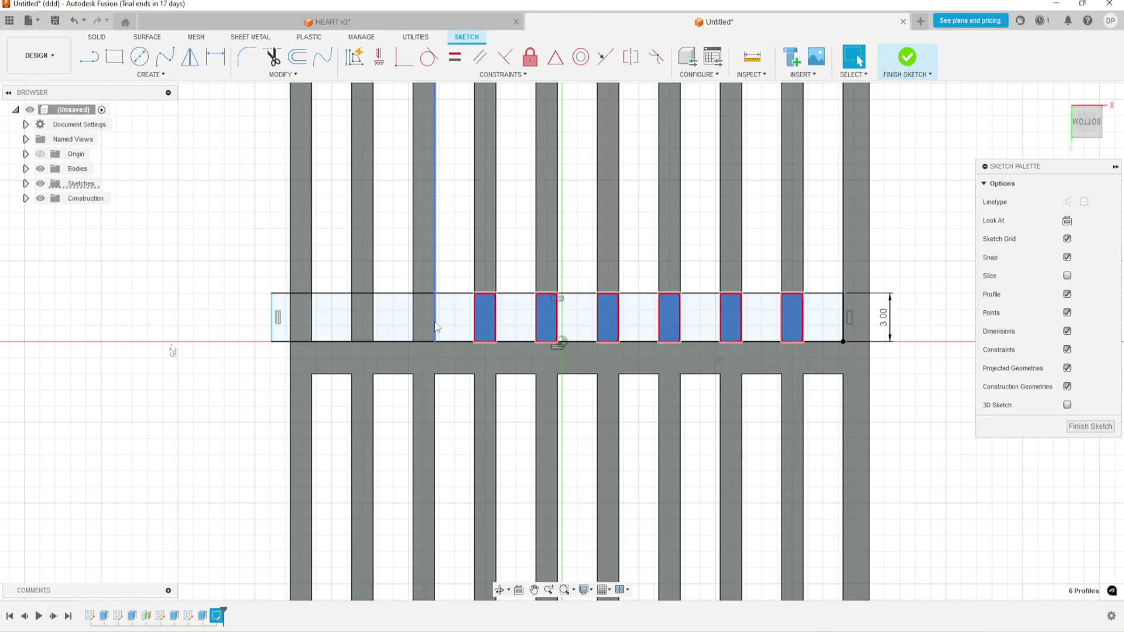
left_click(426, 322)
left_click(364, 314)
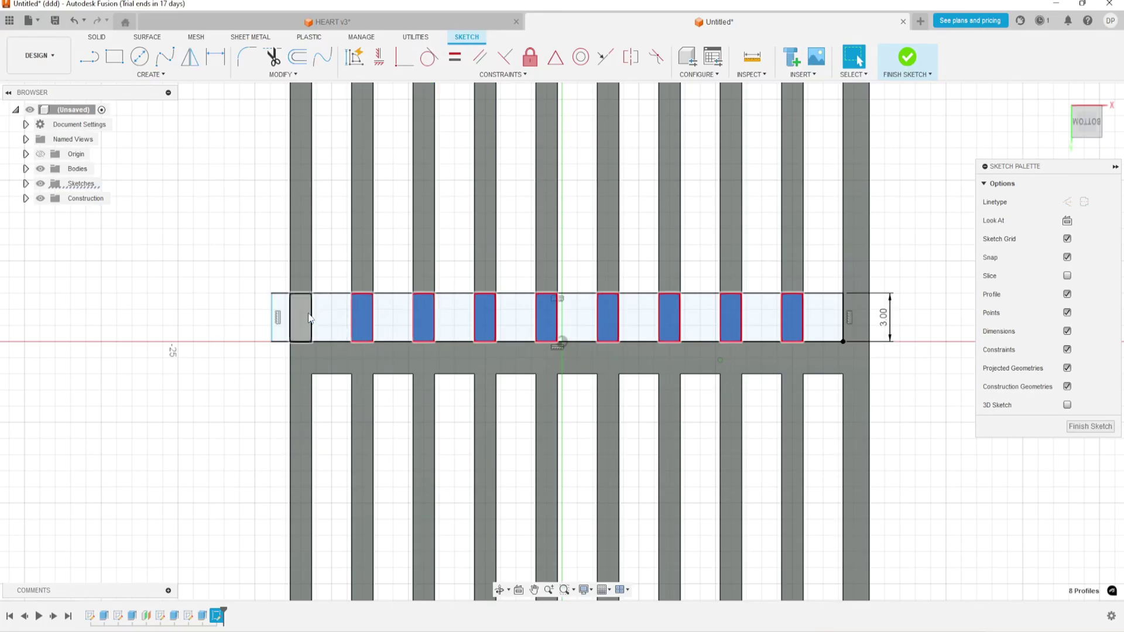
left_click(309, 317)
key("e")
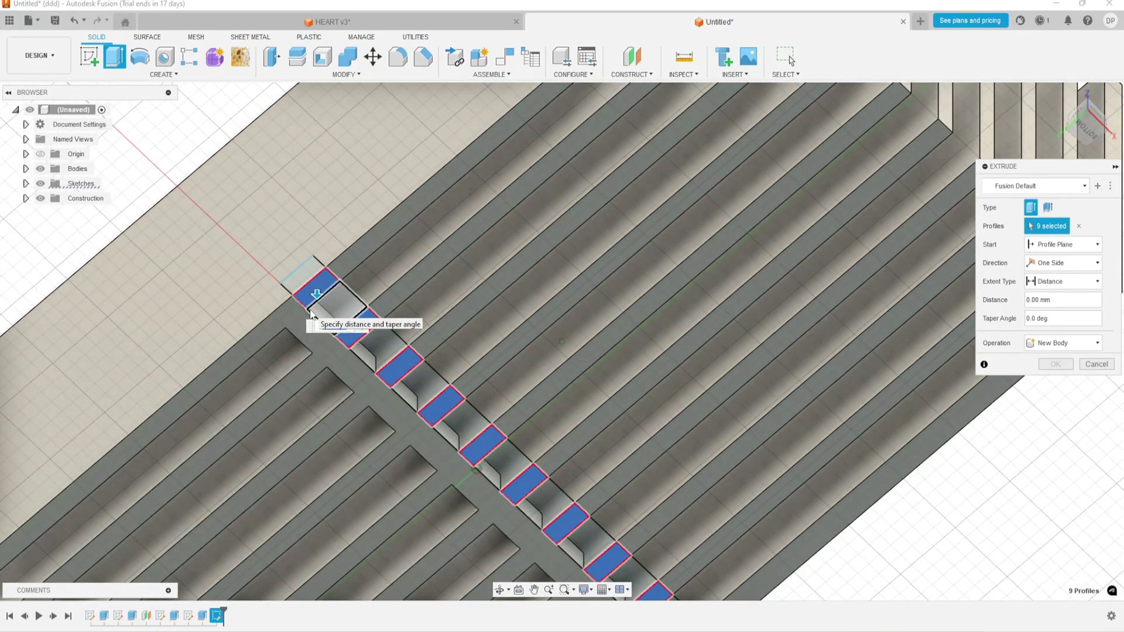
type("-3")
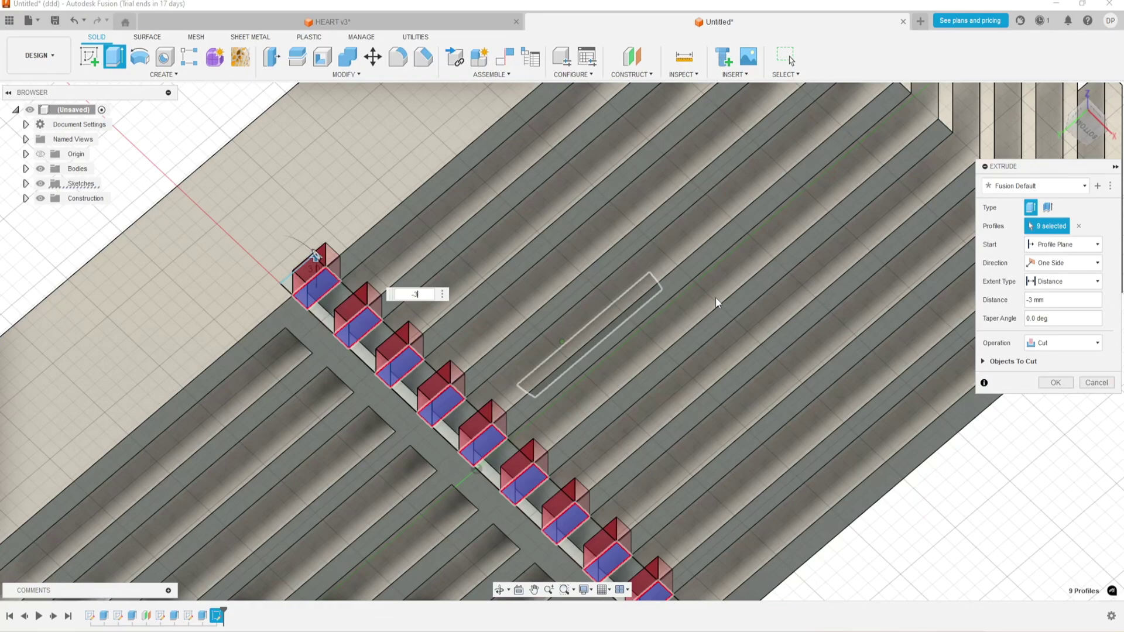
Step: Cut the nine profiles 3 mm into the slice and inspect the resulting notches
left_click(1053, 385)
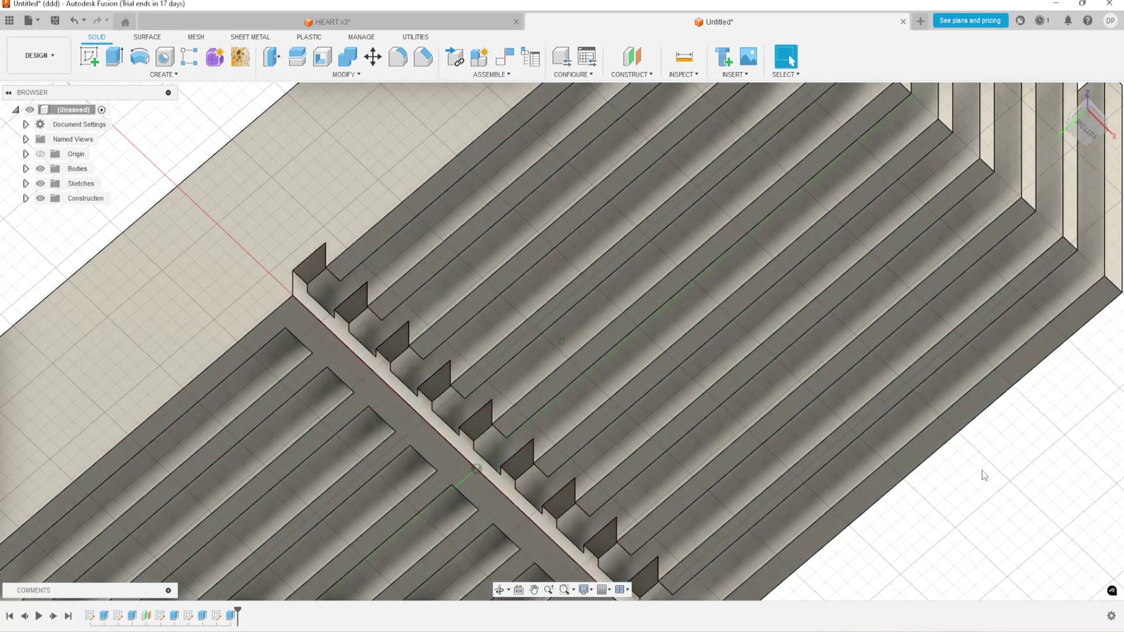
middle_click_drag(983, 475, 878, 491, "shift")
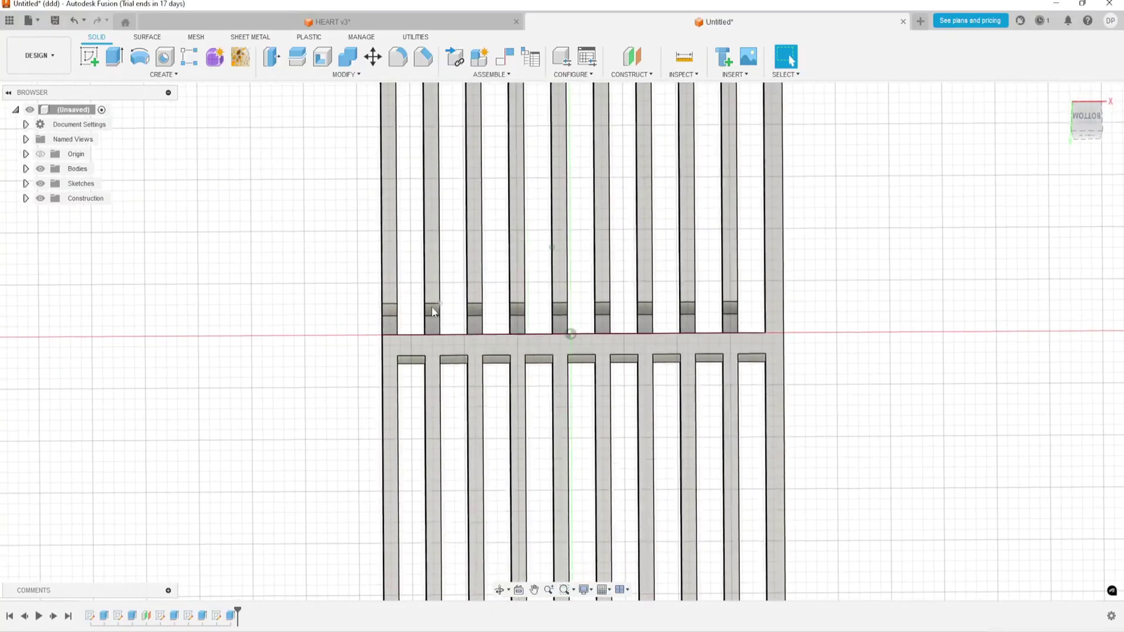
mouse_move(473, 407)
middle_mouse_down("shift")
mouse_move(568, 439)
mouse_move(547, 422)
mouse_move(585, 401)
middle_mouse_up("shift")
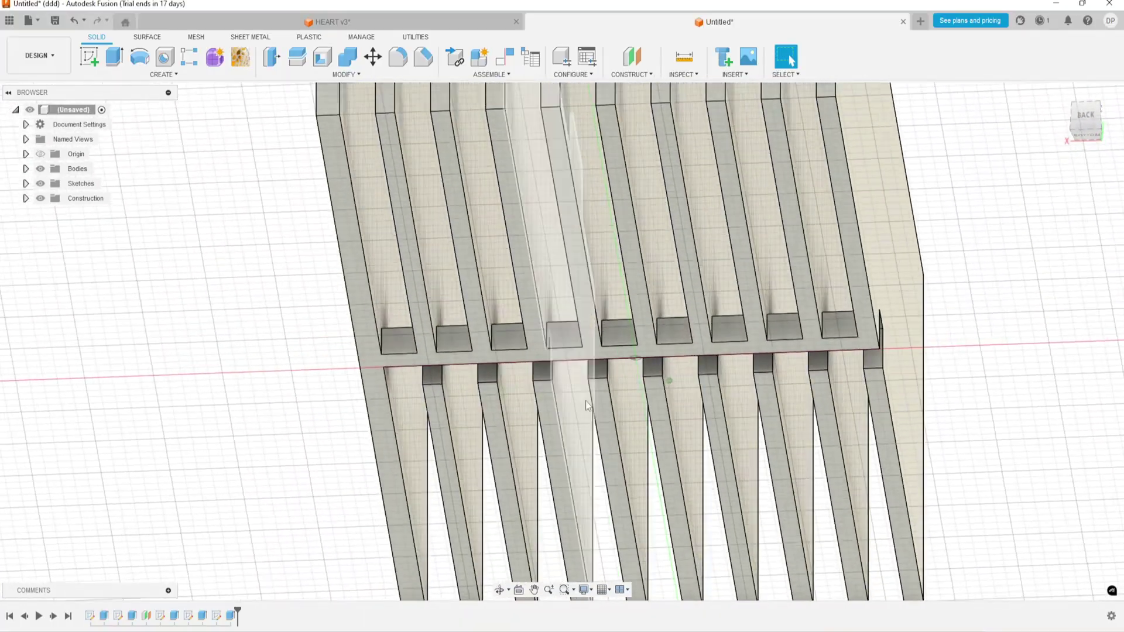
Step: Fillet the nine notch top edges with a 1 mm radius
key("f")
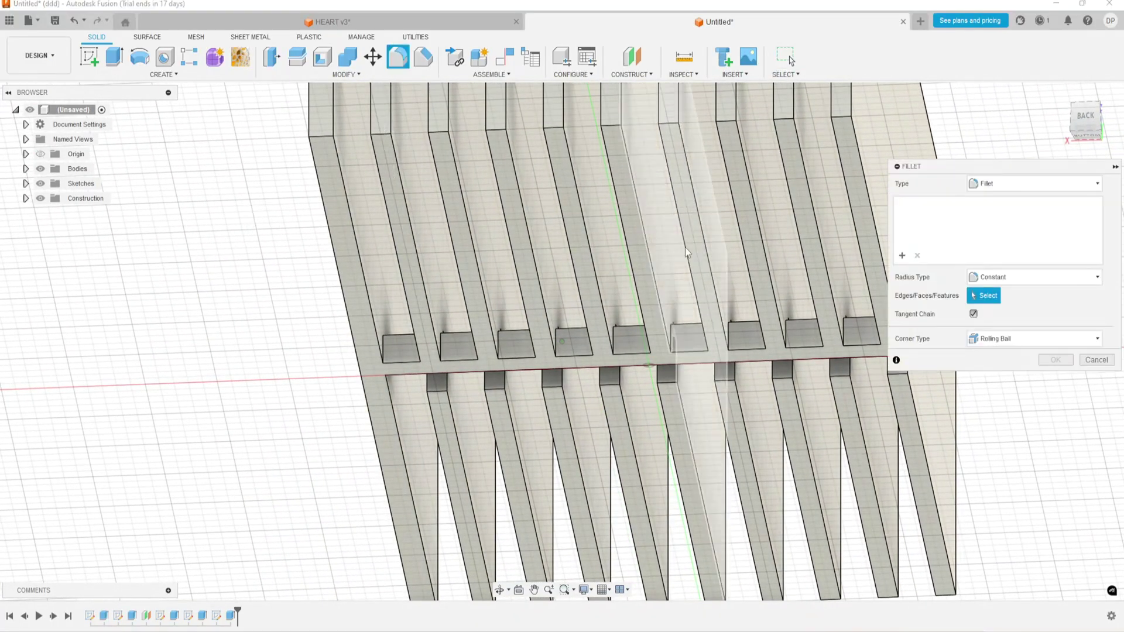
left_click(854, 317)
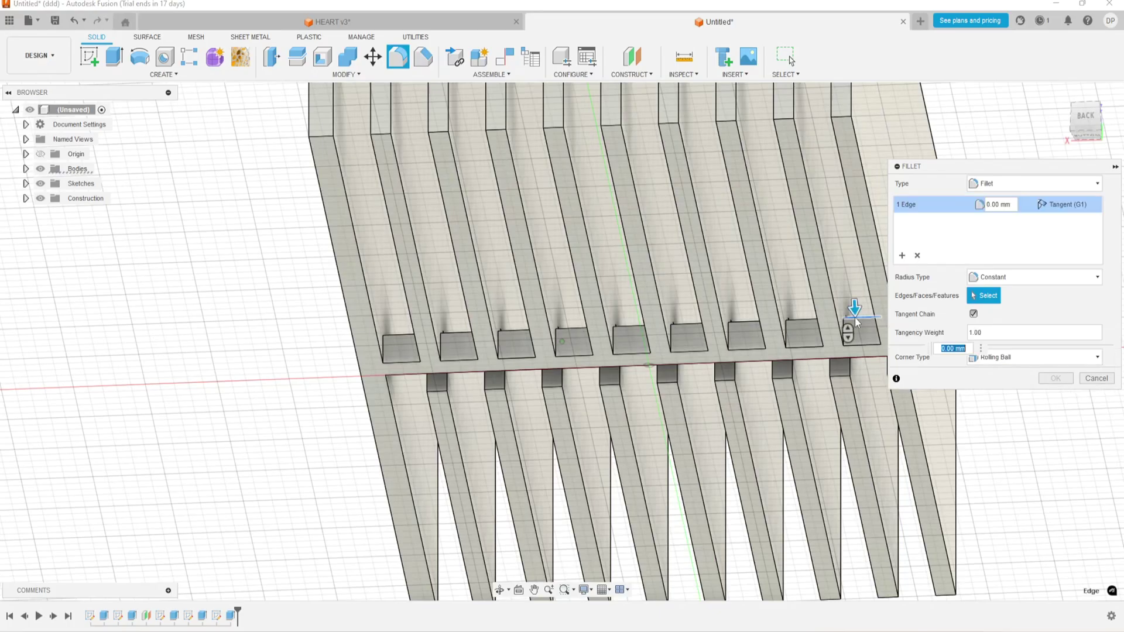
left_click(802, 318)
left_click(745, 322)
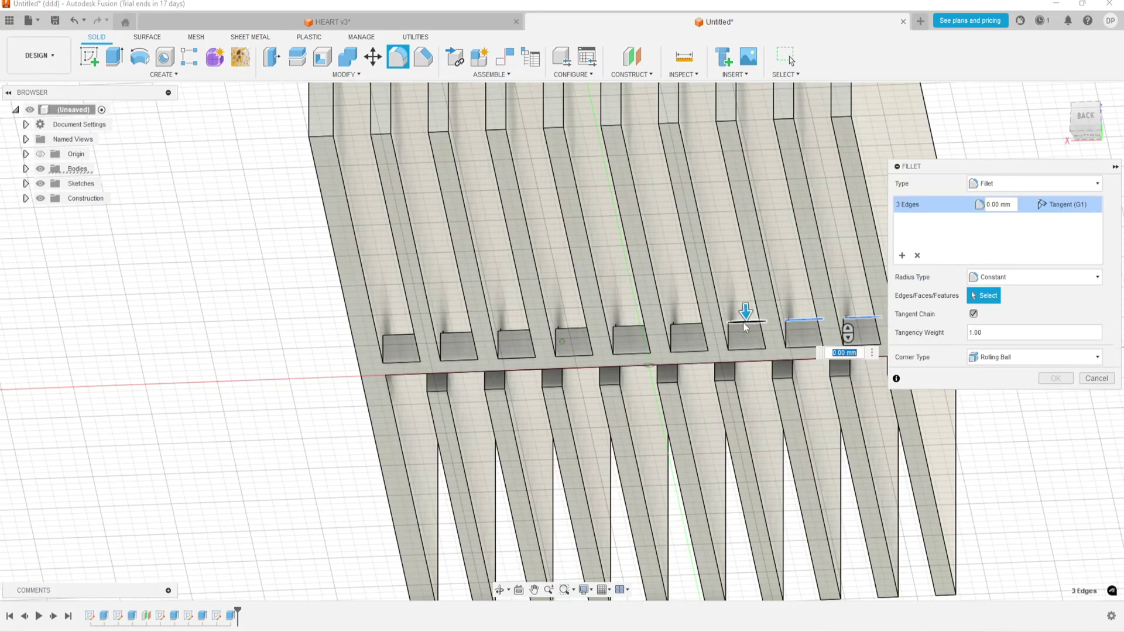
left_click(689, 323)
left_click(629, 325)
left_click(570, 329)
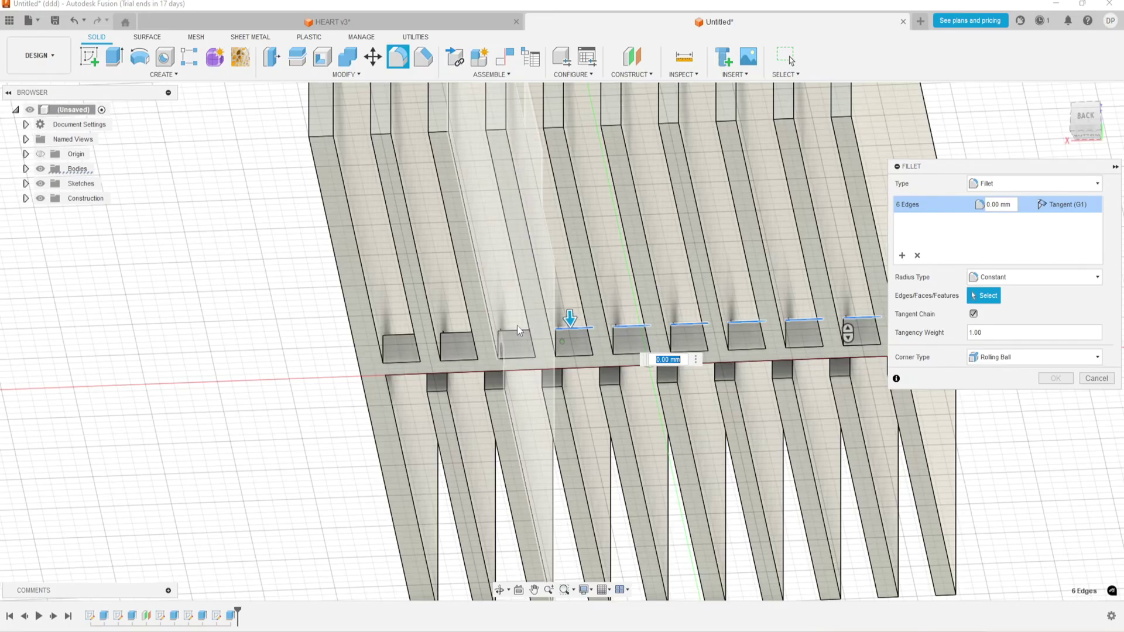
left_click(513, 327)
left_click(460, 333)
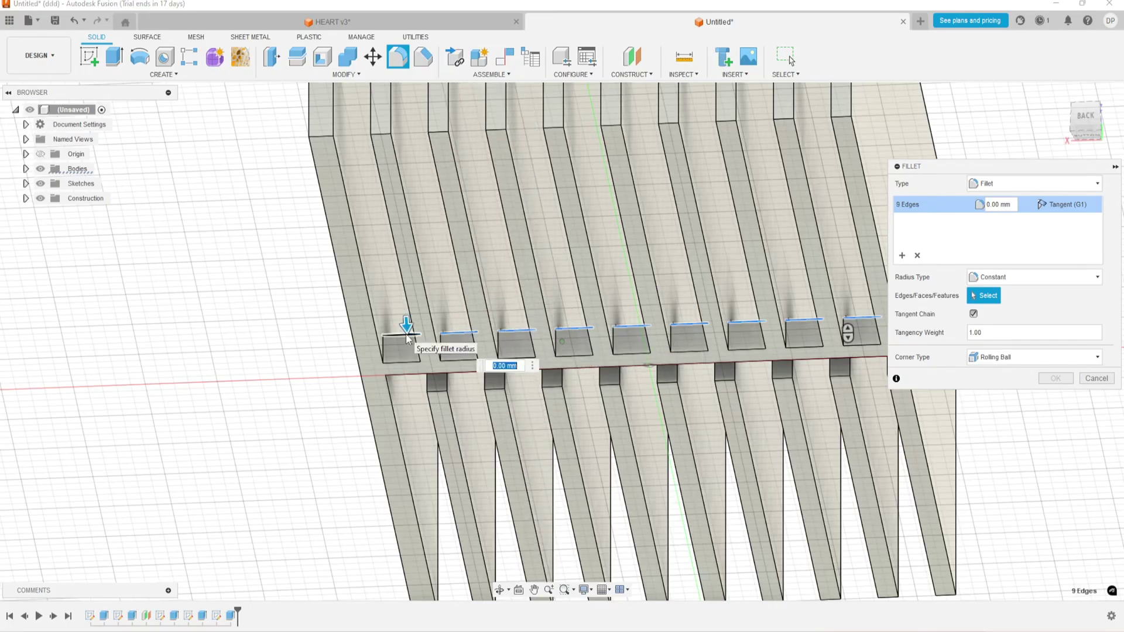
type("1")
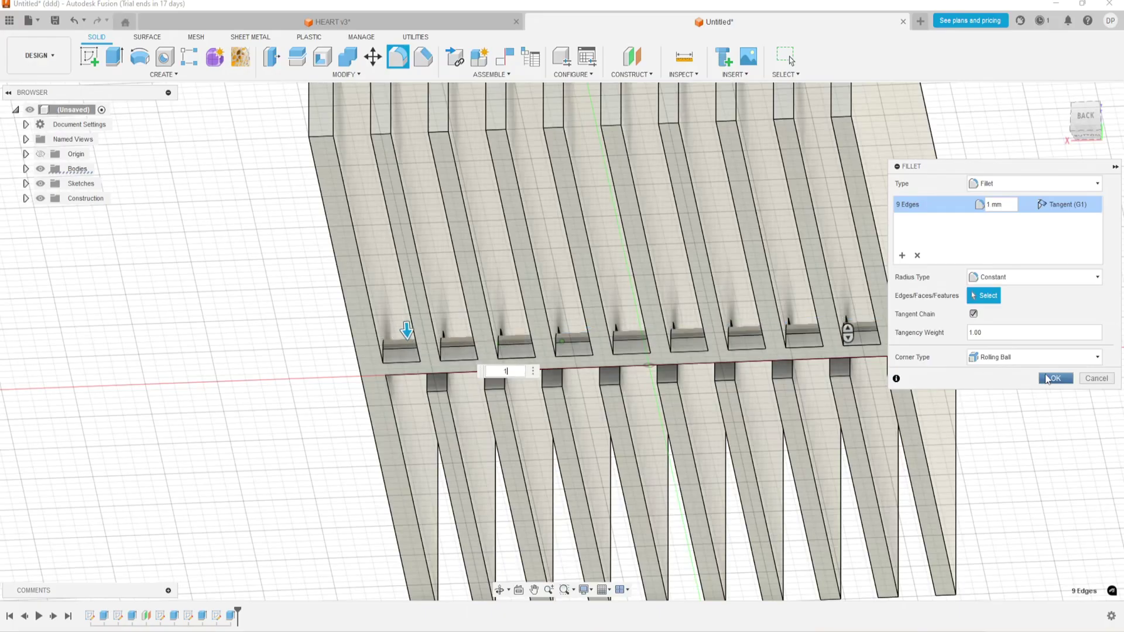
left_click(1051, 378)
mouse_move(1040, 377)
middle_mouse_down("shift")
mouse_move(903, 408)
mouse_move(783, 412)
mouse_move(653, 454)
mouse_move(582, 354)
mouse_move(549, 341)
middle_mouse_up("shift")
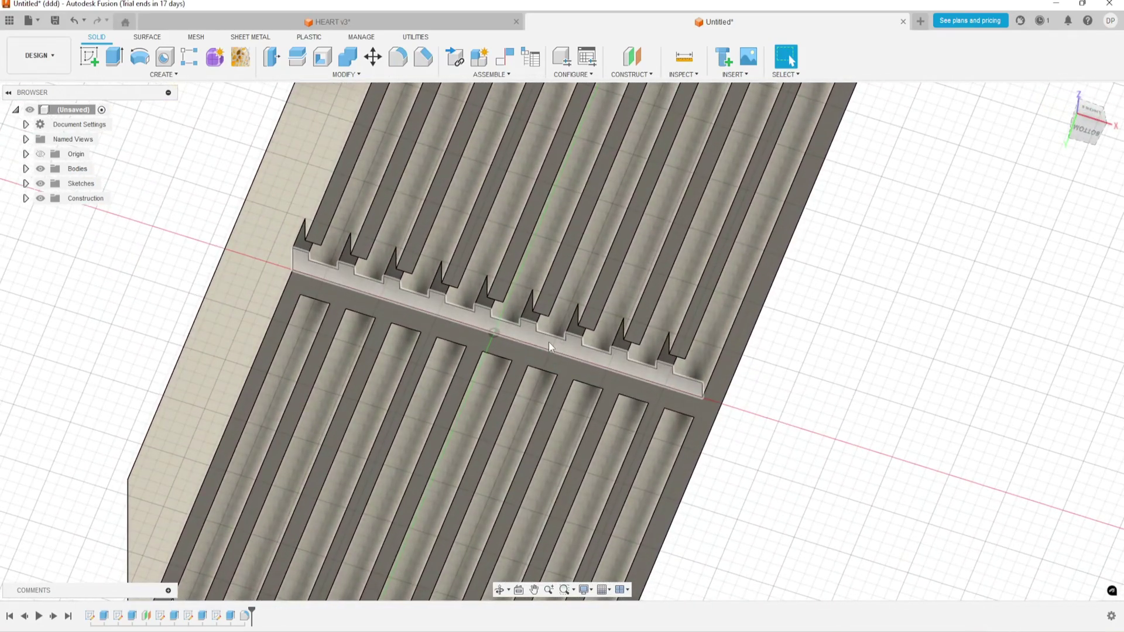
Step: Offset the long notched crossbar face by -0.2 mm with Offset Face
left_click(548, 341)
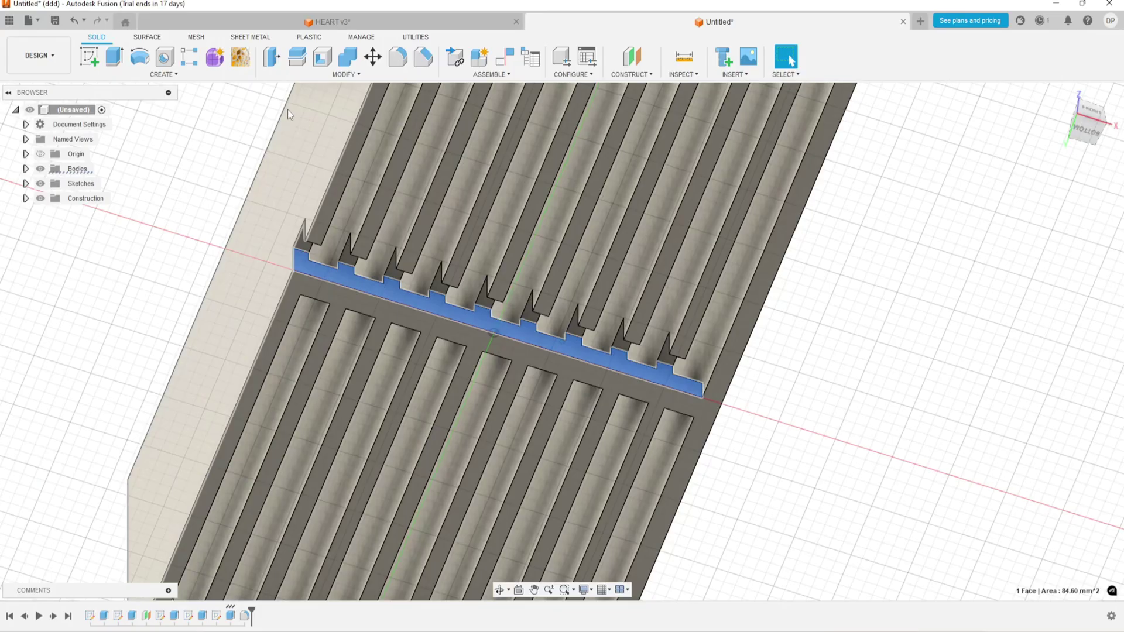
left_click(341, 76)
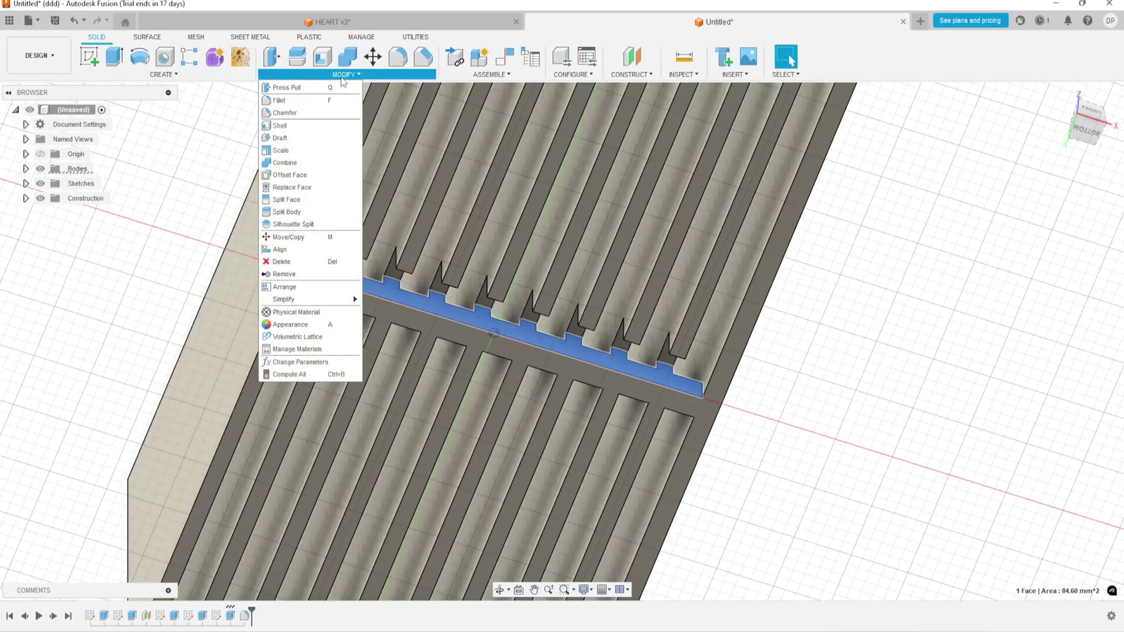
left_click(345, 177)
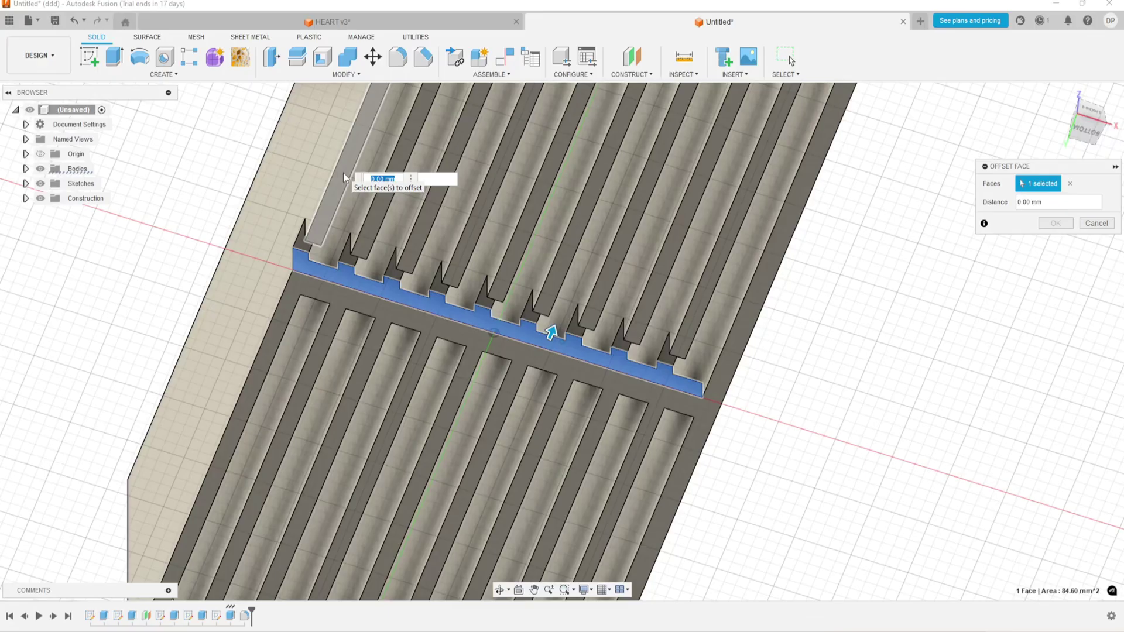
type("-")
type(".2")
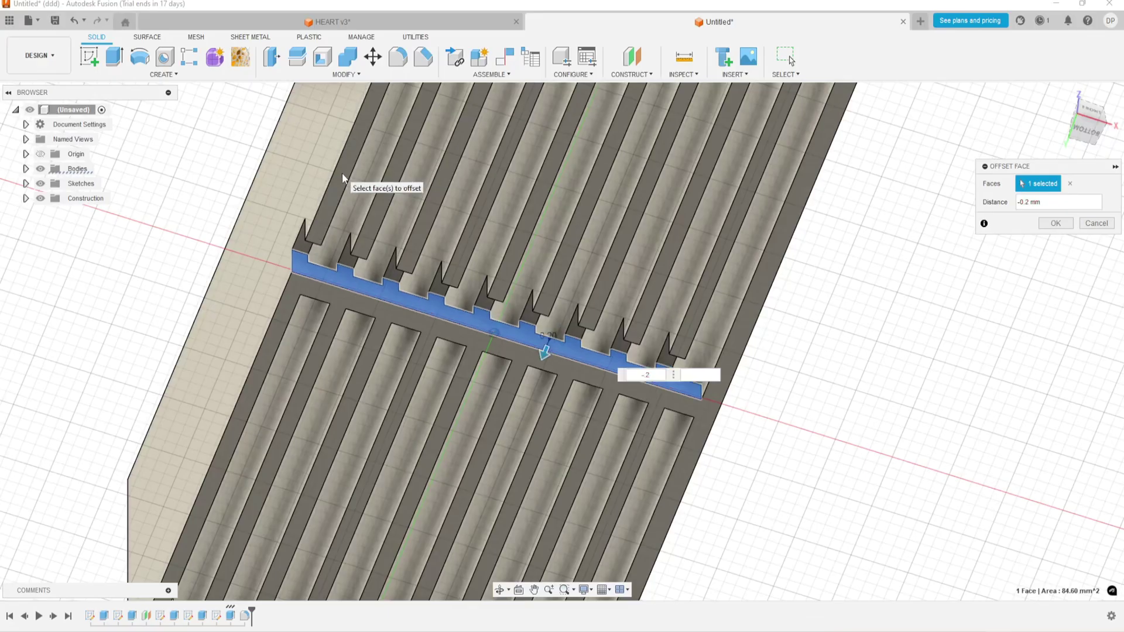
left_click(1057, 223)
mouse_move(852, 330)
middle_mouse_down("shift")
mouse_move(827, 348)
mouse_move(720, 346)
middle_mouse_up("shift")
scroll(827, 349, "down", 3)
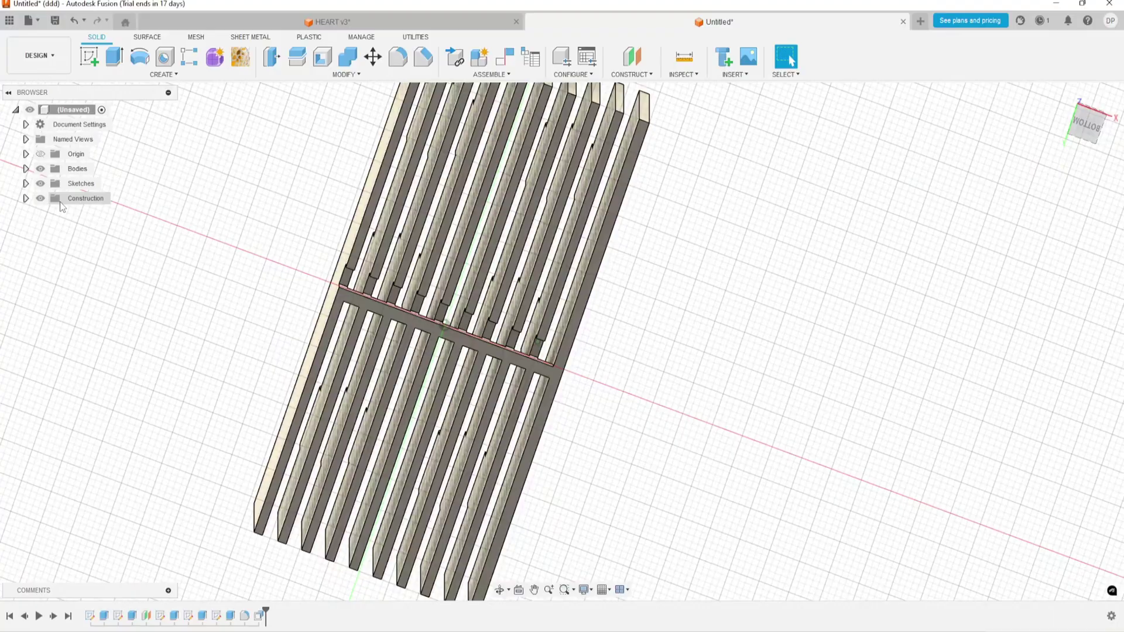
Step: Remove Body4 through Body19 in the Browser, keeping only Body1
left_click(25, 170)
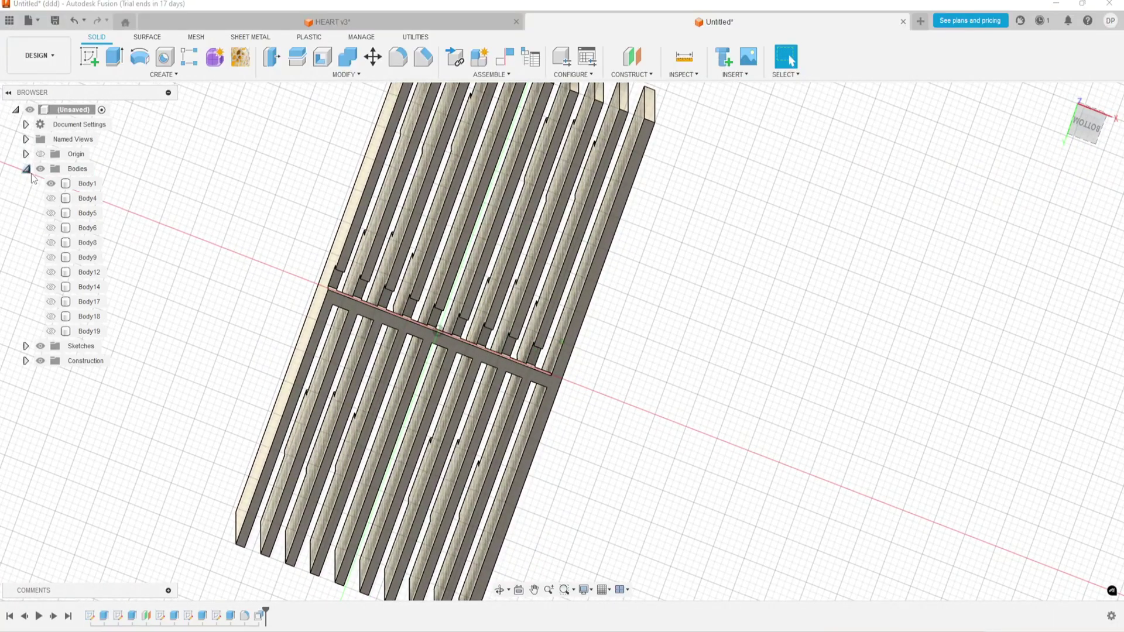
left_click(84, 200)
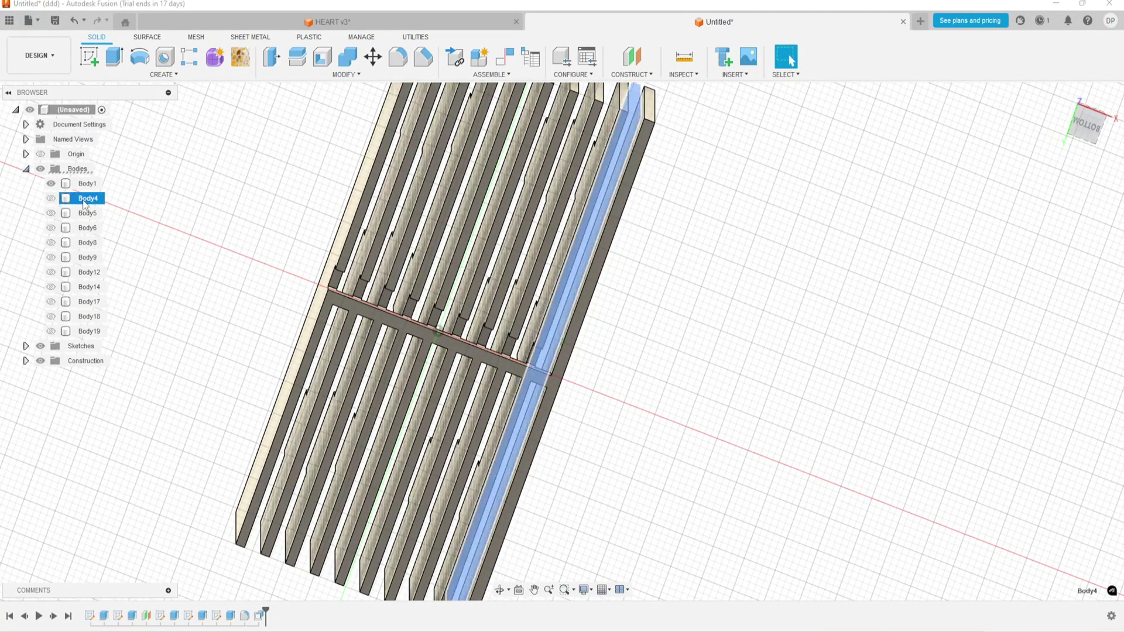
left_click(89, 333, "shift")
right_click(88, 339)
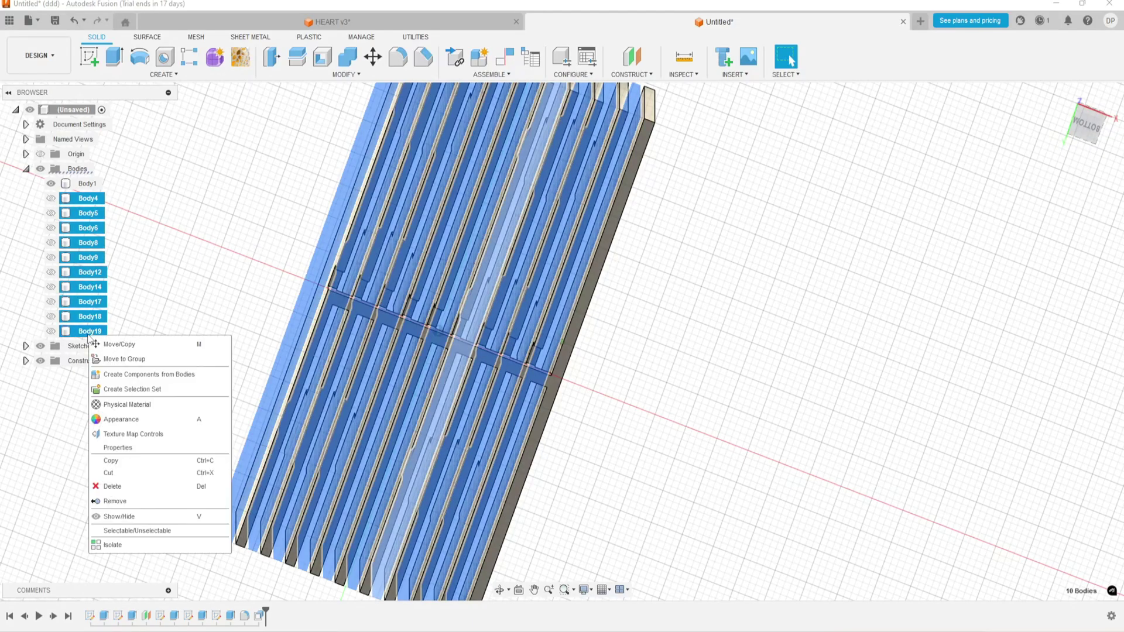
left_click(172, 498)
mouse_move(173, 496)
middle_mouse_down("shift")
mouse_move(191, 453)
mouse_move(215, 434)
middle_mouse_up("shift")
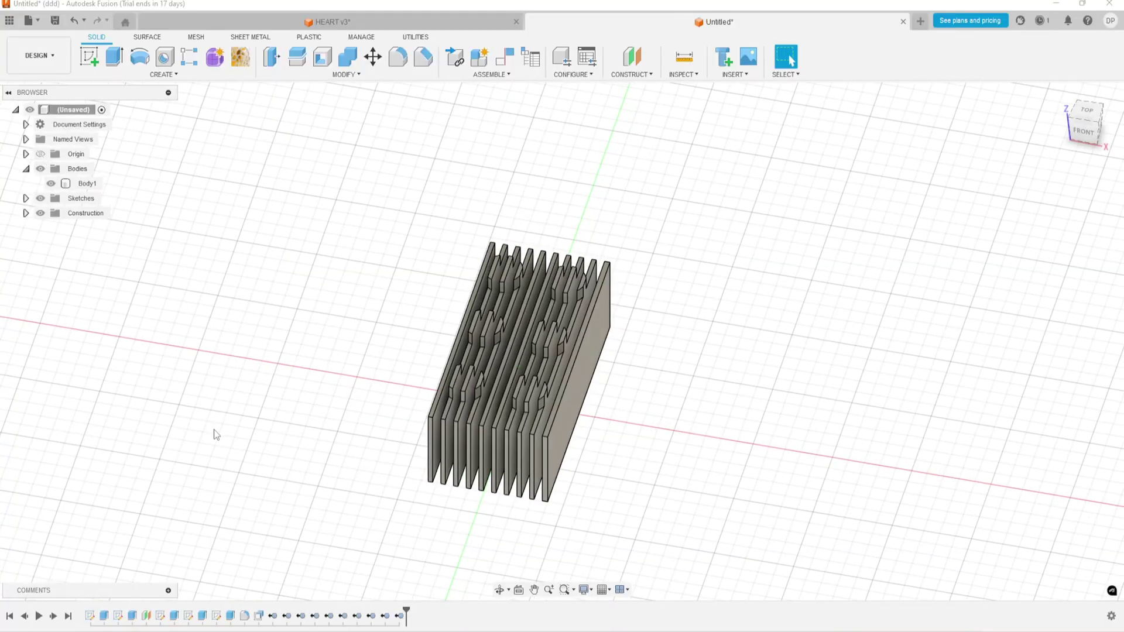
Step: Duplicate Body1 as Body21 with Move/Copy, then hide Body1
key("m")
left_click(561, 408)
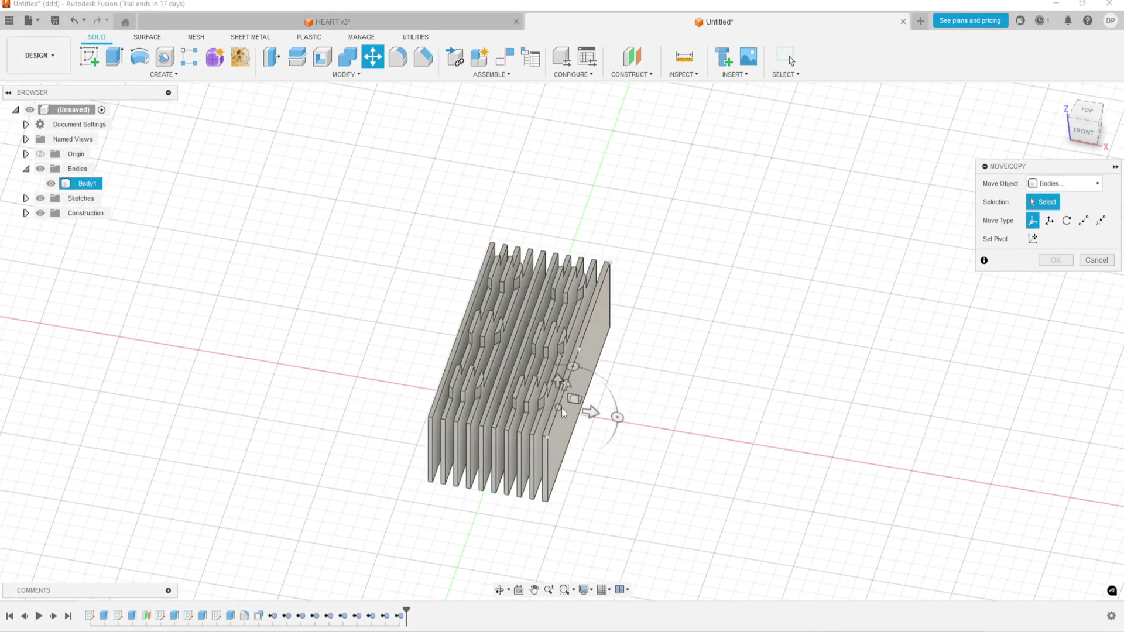
left_click(561, 408)
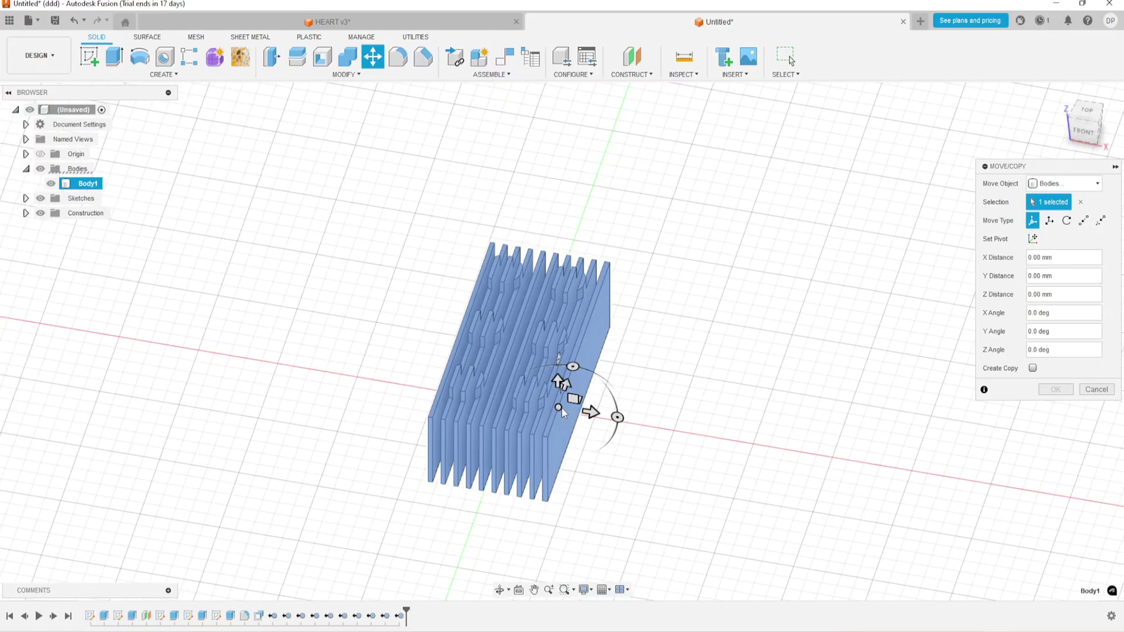
left_click(1034, 369)
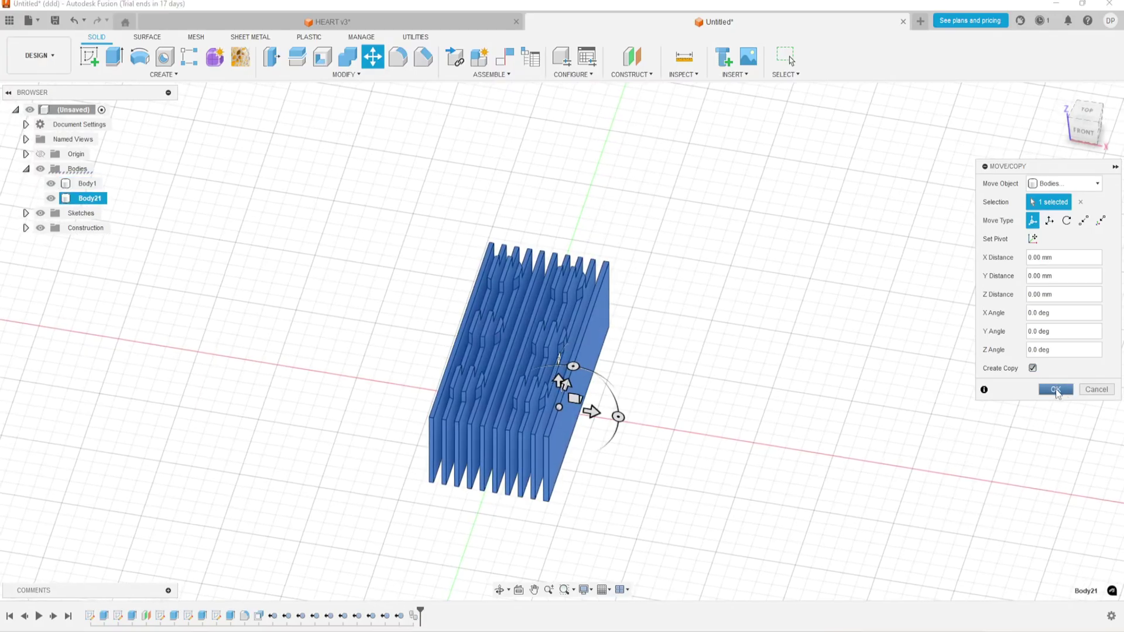
left_click(1056, 392)
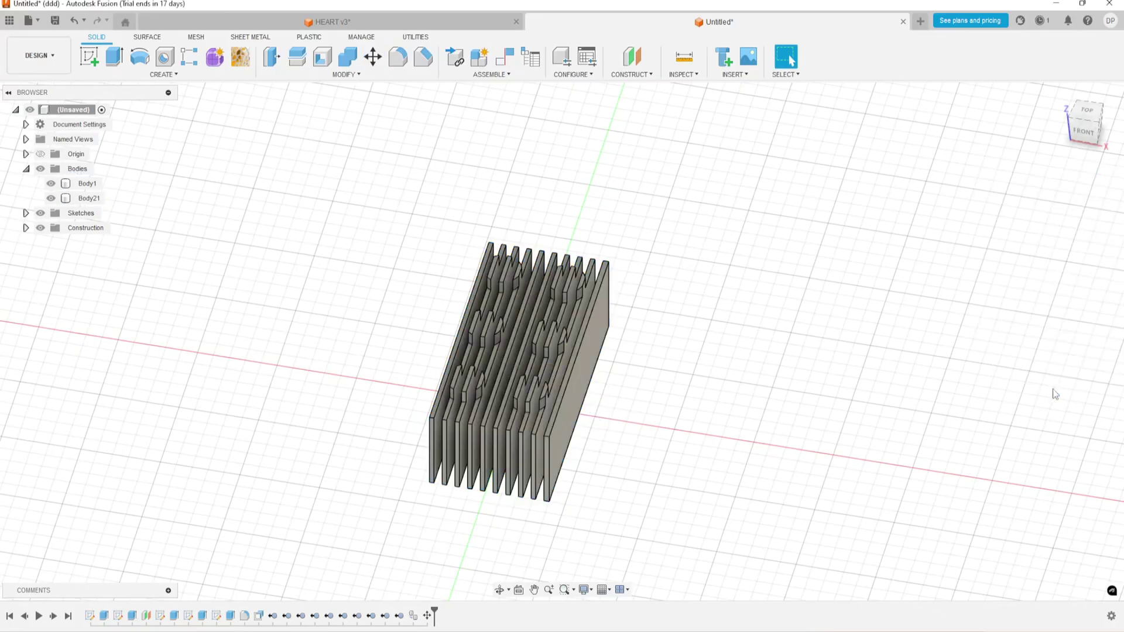
left_click(49, 183)
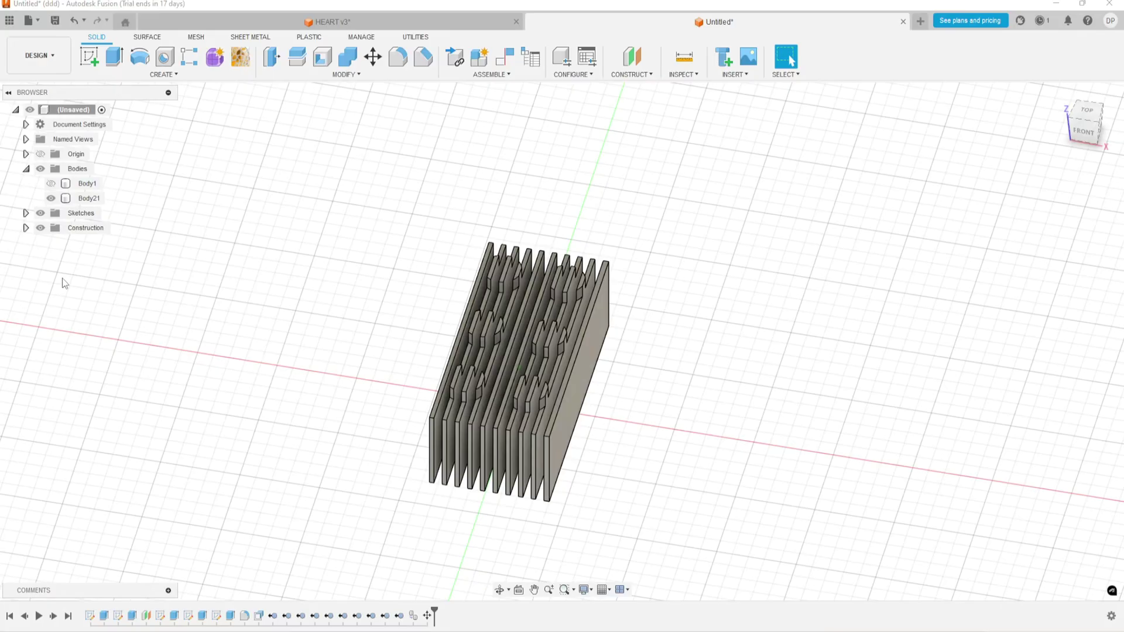
Step: Move Body21 110 mm along X, flip it 180° about Y, and show Body1 again
key("m")
left_click(496, 353)
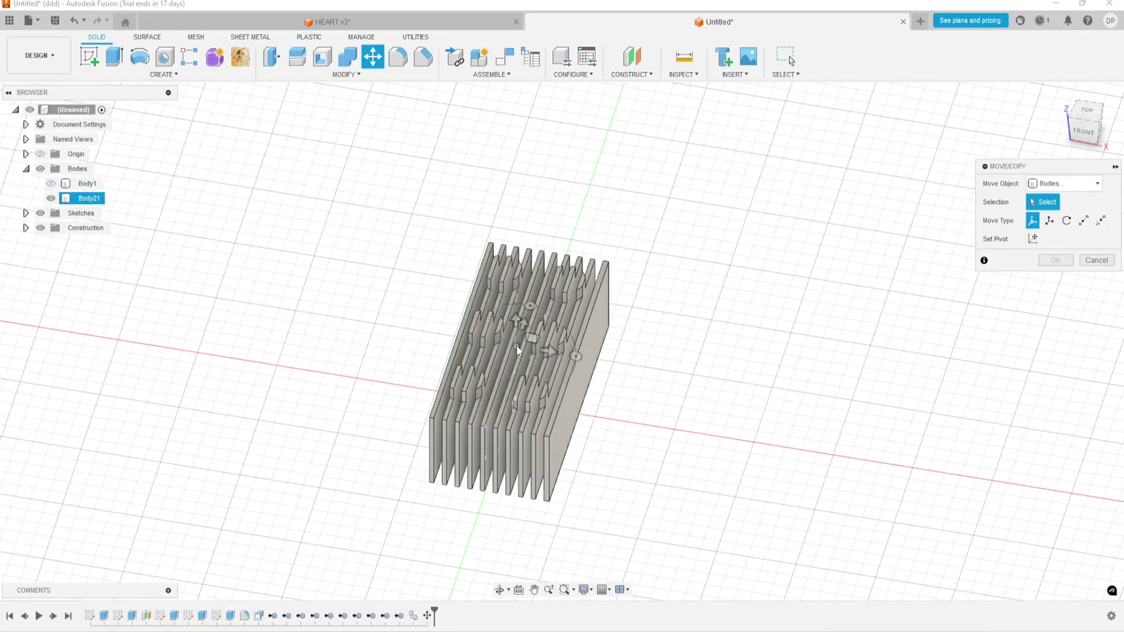
left_click(516, 346)
mouse_move(516, 345)
middle_mouse_down()
mouse_move(514, 380)
mouse_move(513, 371)
middle_mouse_up()
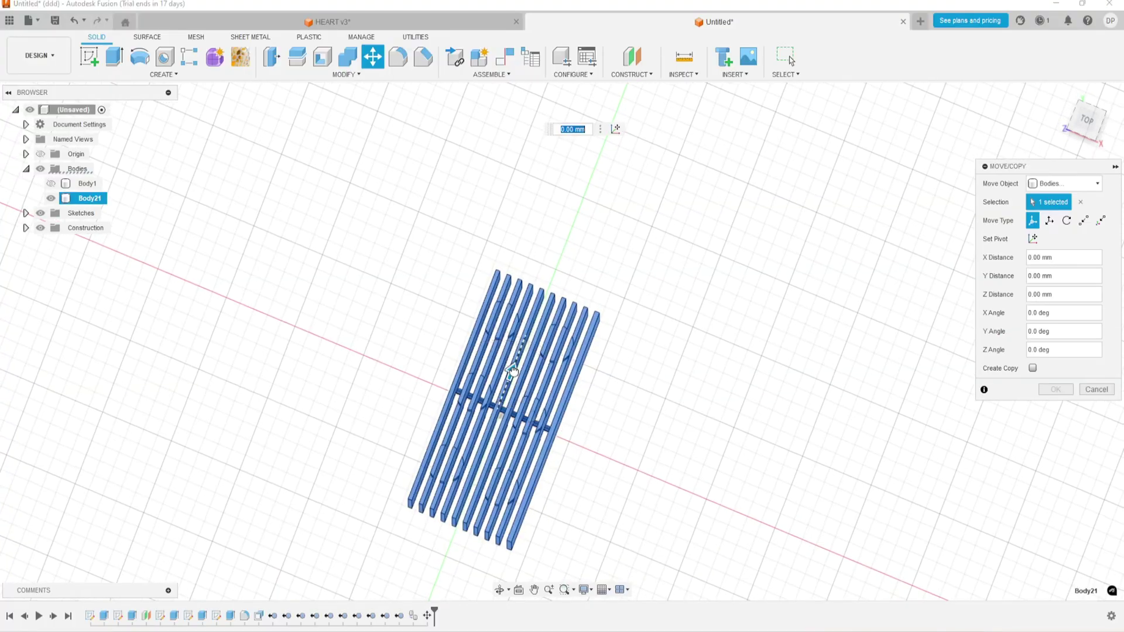
left_click_drag(512, 370, 680, 91)
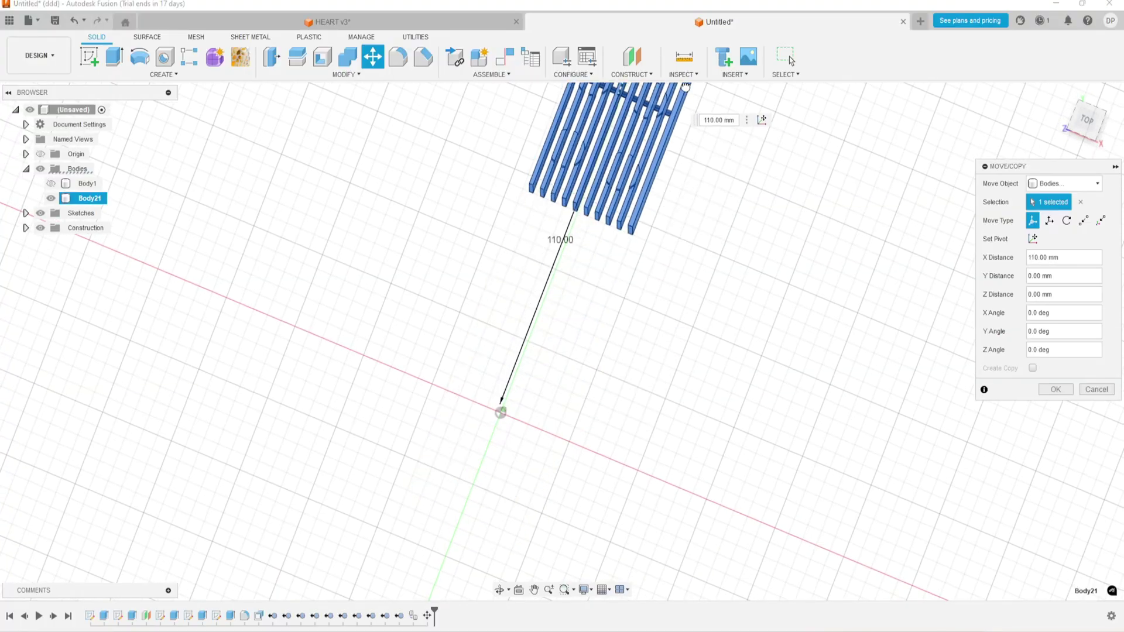
middle_click_drag(680, 92, 633, 237)
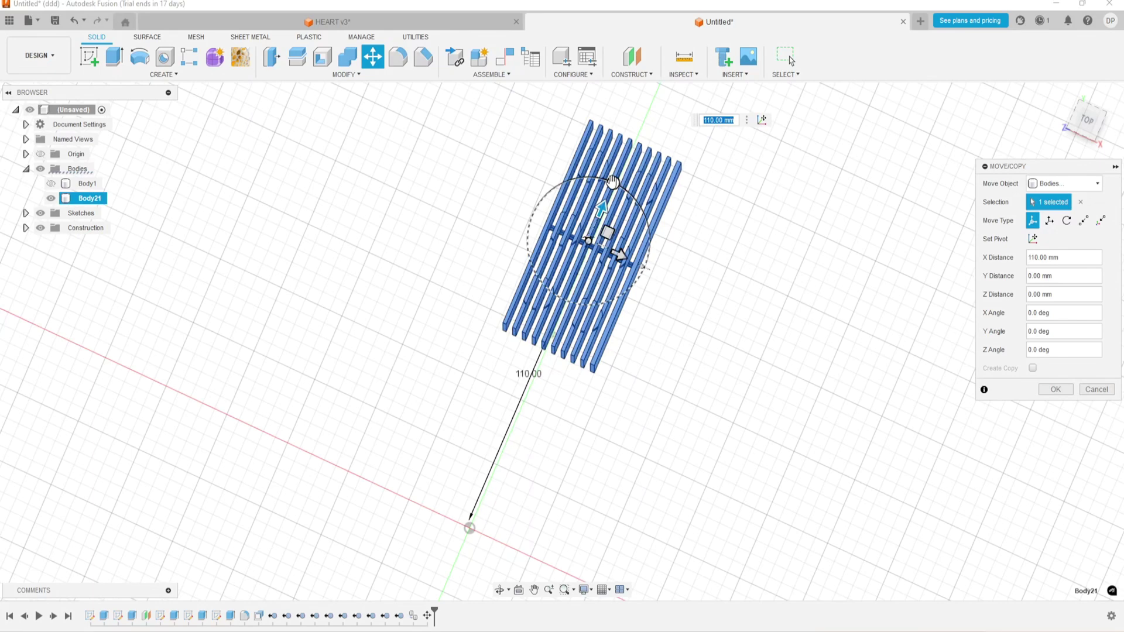
mouse_move(612, 182)
left_mouse_down()
mouse_move(518, 254)
mouse_move(563, 302)
left_mouse_up()
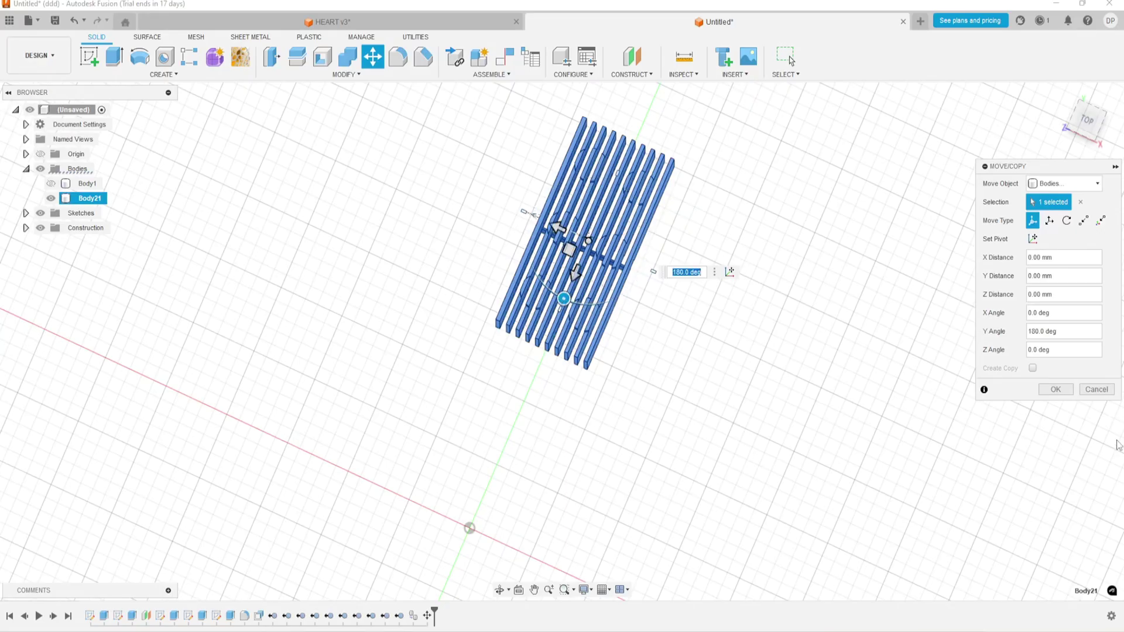
left_click(1054, 393)
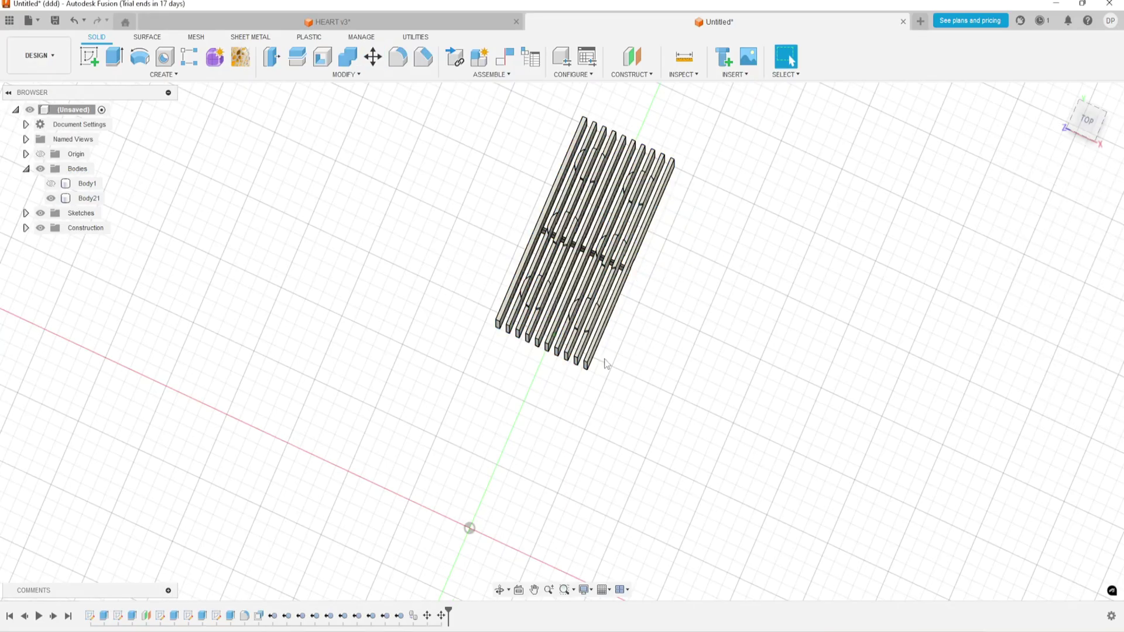
left_click(51, 183)
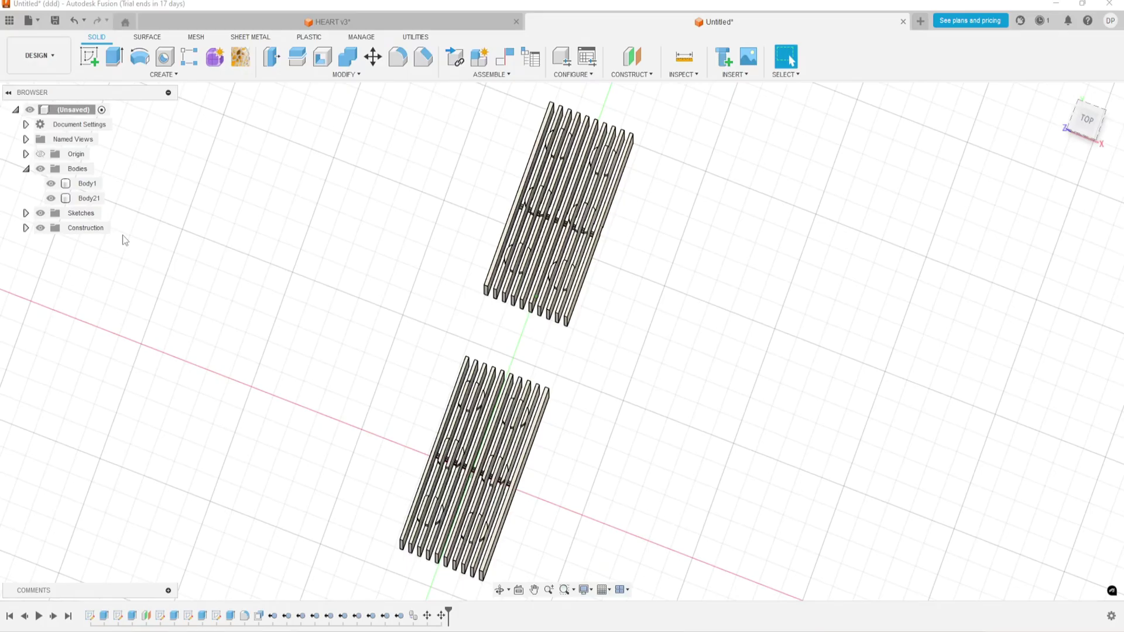
mouse_move(122, 235)
middle_mouse_down("shift")
mouse_move(230, 306)
mouse_move(238, 344)
mouse_move(306, 380)
mouse_move(334, 429)
mouse_move(322, 433)
middle_mouse_up("shift")
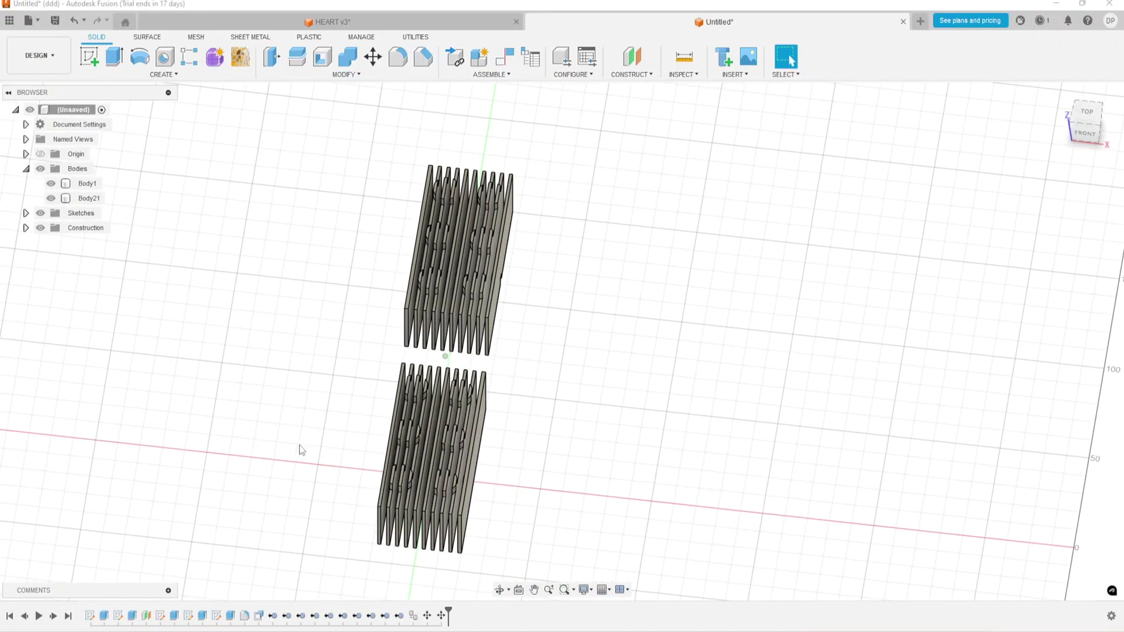
Step: Give the two slice bodies red and white ABS appearances
key("a")
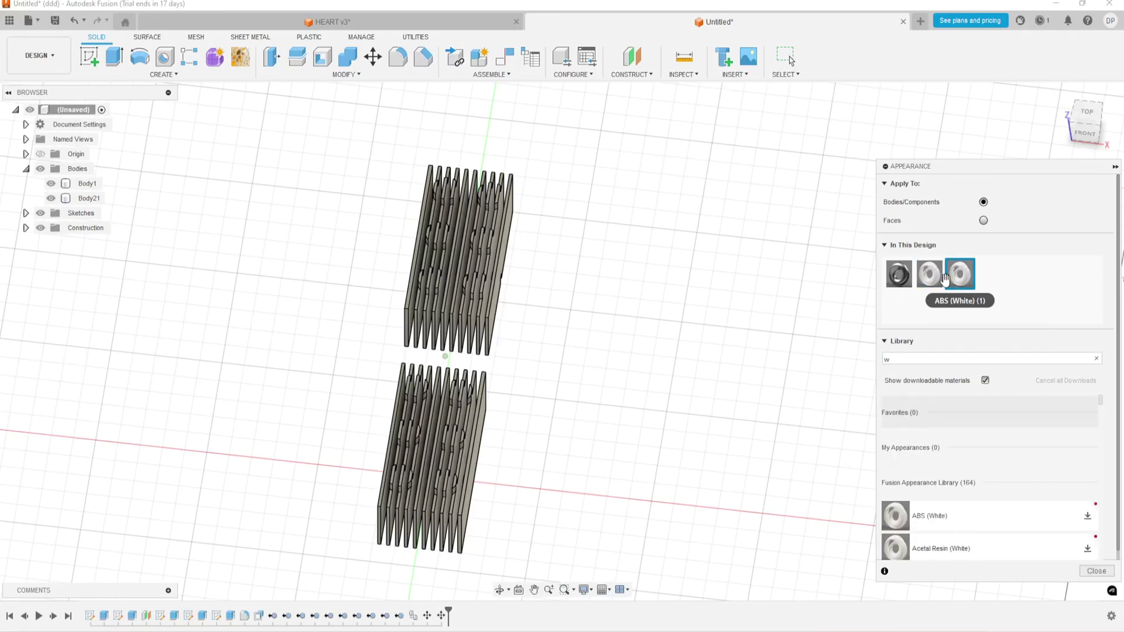
left_click(956, 292)
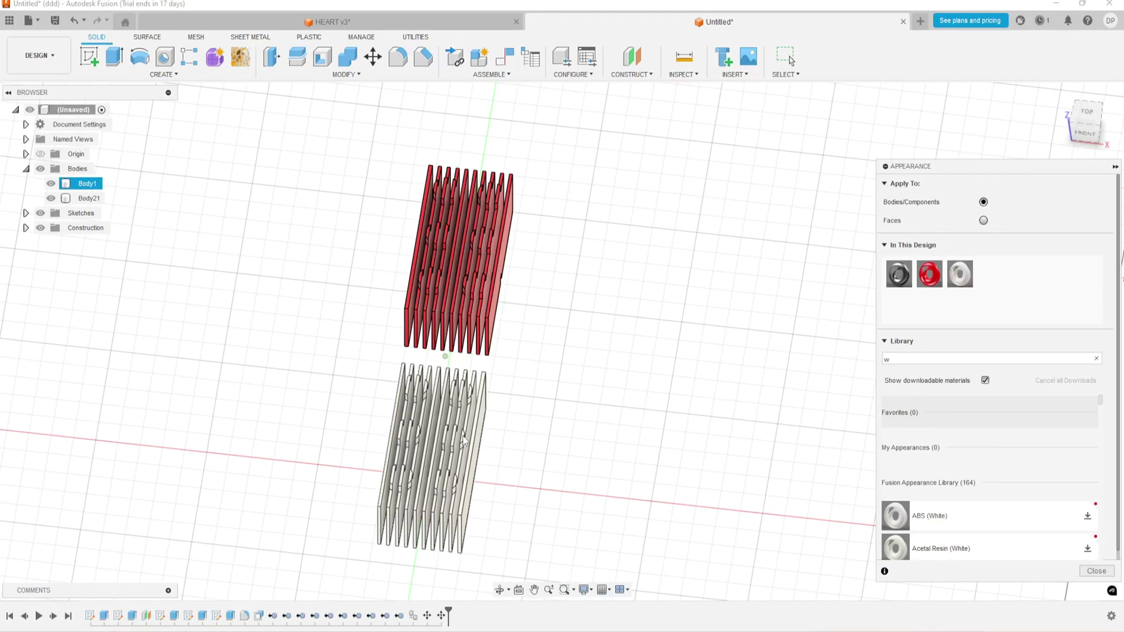
left_click(1096, 571)
mouse_move(681, 521)
middle_mouse_down("shift")
mouse_move(645, 529)
mouse_move(622, 469)
mouse_move(389, 396)
middle_mouse_up("shift")
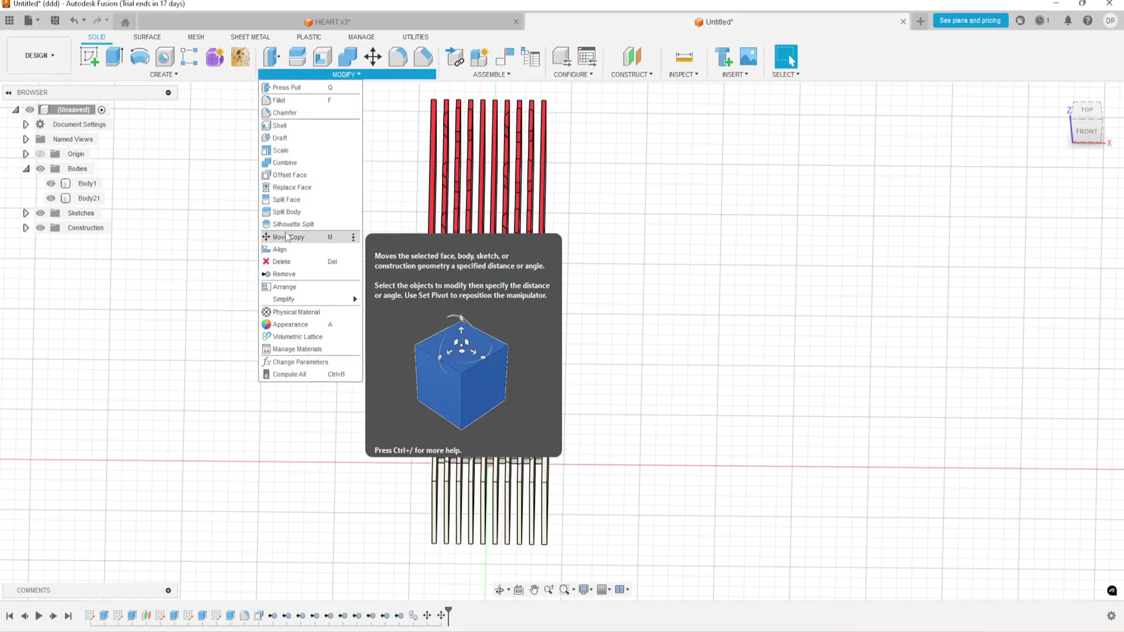
Step: Align the white slice body to a red slat end face so the slats interleave
left_click(279, 247)
middle_click_drag(576, 324, 572, 230, "shift")
left_click(565, 223)
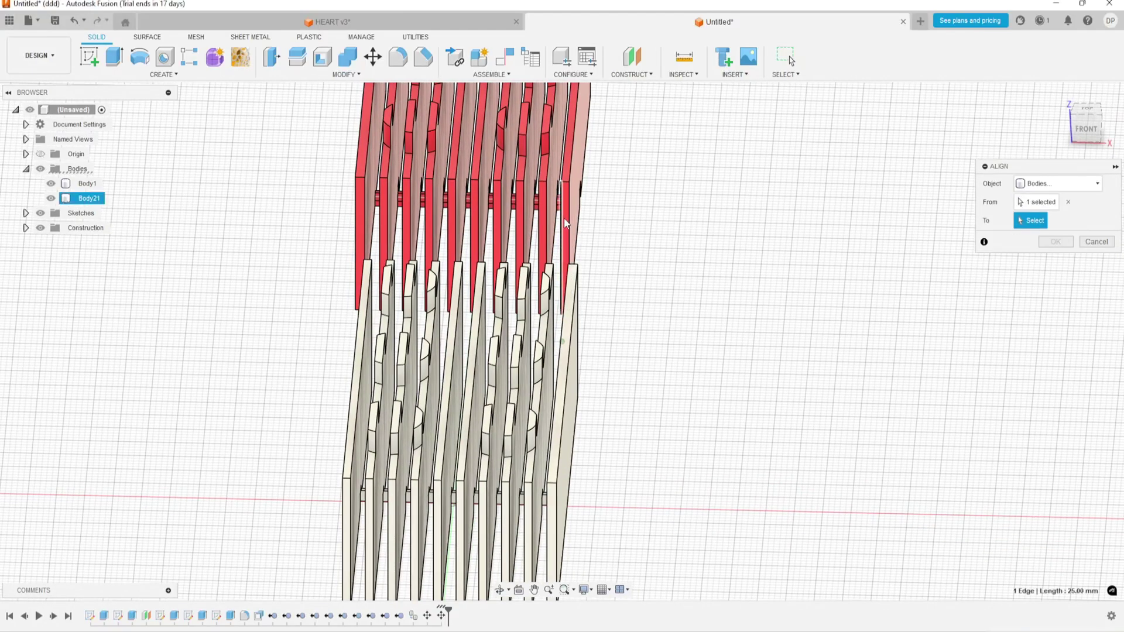
scroll(615, 233, "up", 2)
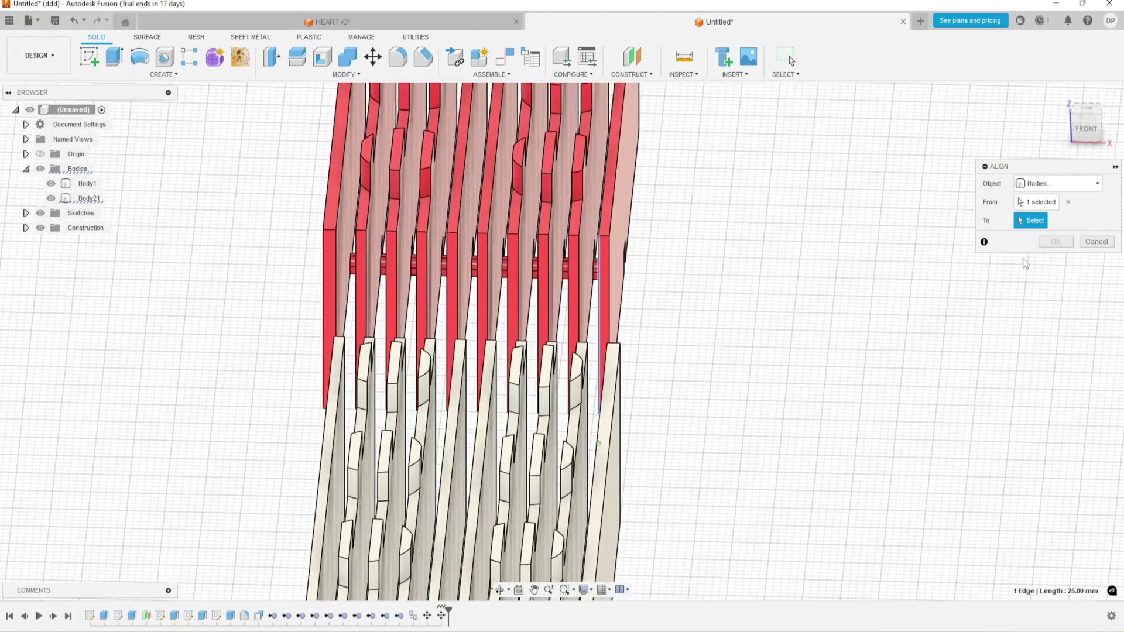
left_click(1068, 202)
left_click(615, 286)
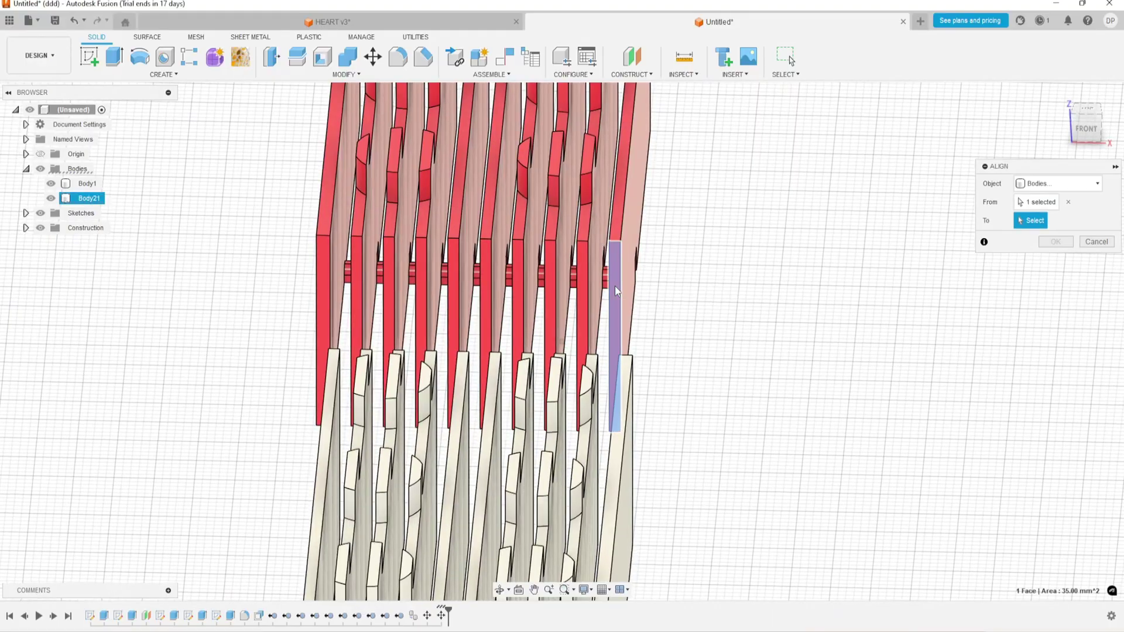
mouse_move(614, 286)
middle_mouse_down("shift")
mouse_move(622, 435)
mouse_move(599, 397)
middle_mouse_up("shift")
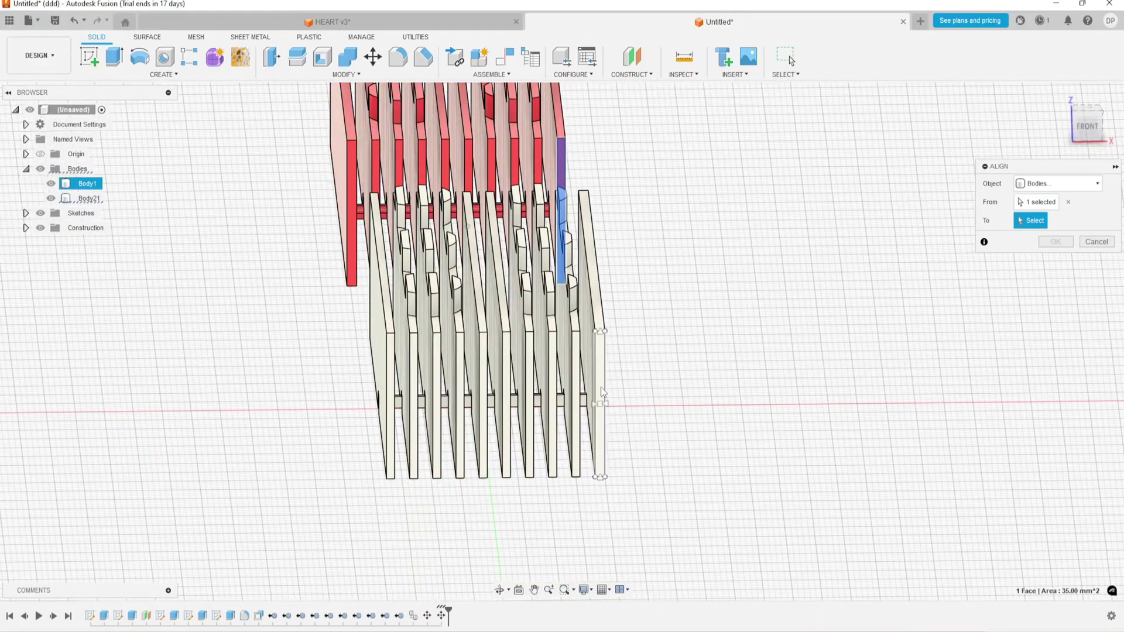
left_click(601, 387)
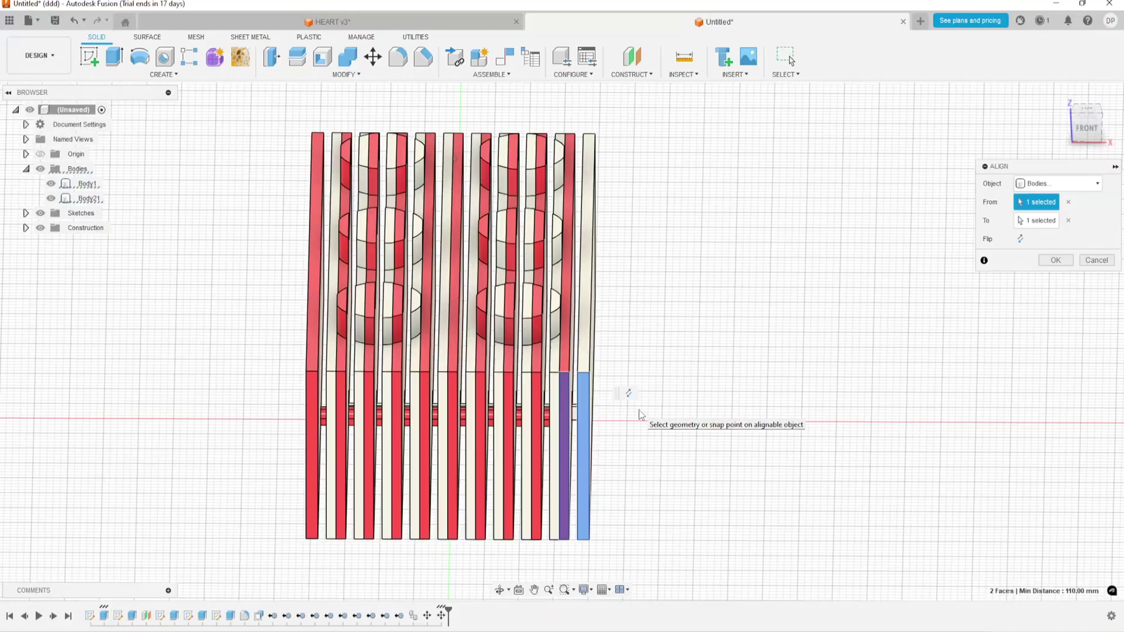
scroll(638, 409, "up", 2)
scroll(635, 419, "up", 2)
scroll(632, 430, "up", 2)
scroll(630, 442, "up", 1)
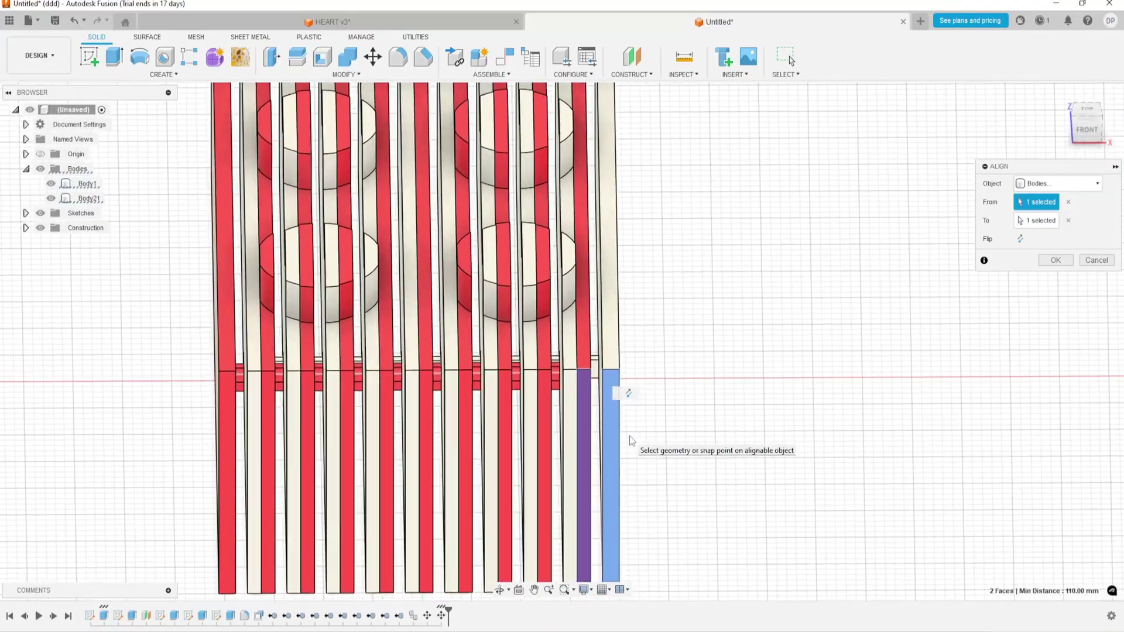
scroll(630, 441, "up", 2)
scroll(630, 435, "up", 2)
scroll(693, 429, "up", 1)
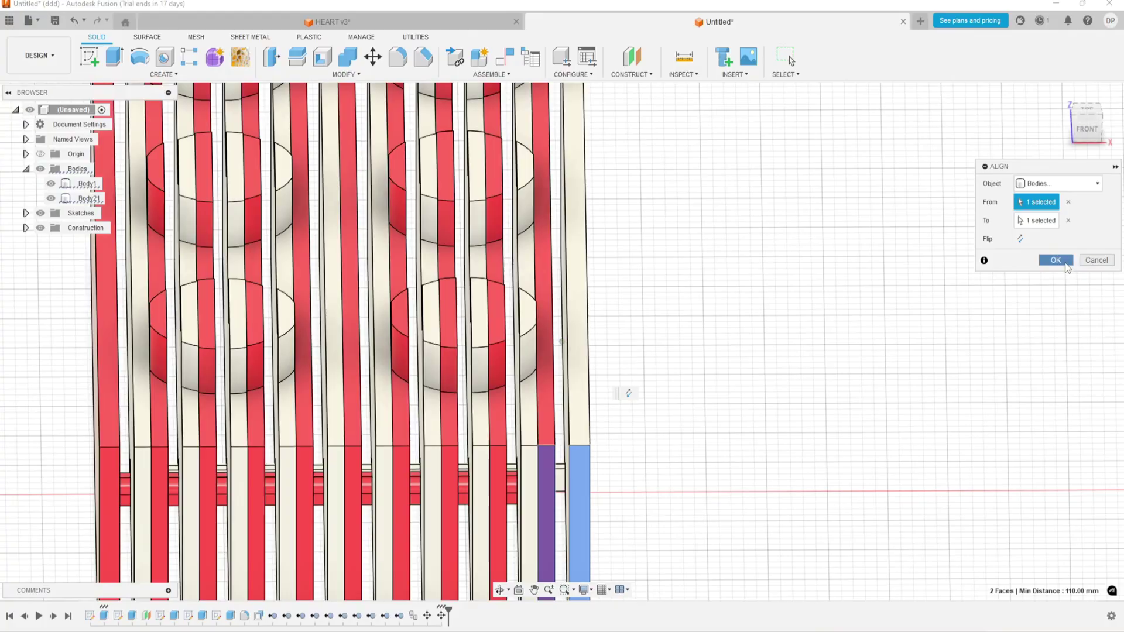
left_click(1055, 259)
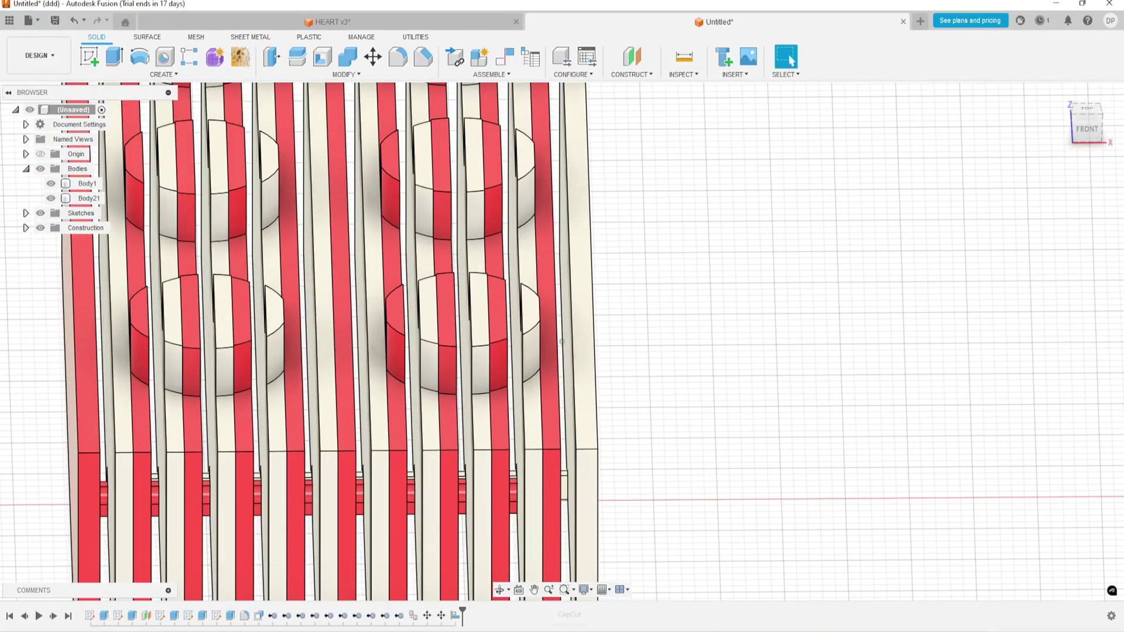
Step: Measure the 1.20 mm gap between two adjacent red and white slat corners
left_click(577, 450)
left_click(559, 451)
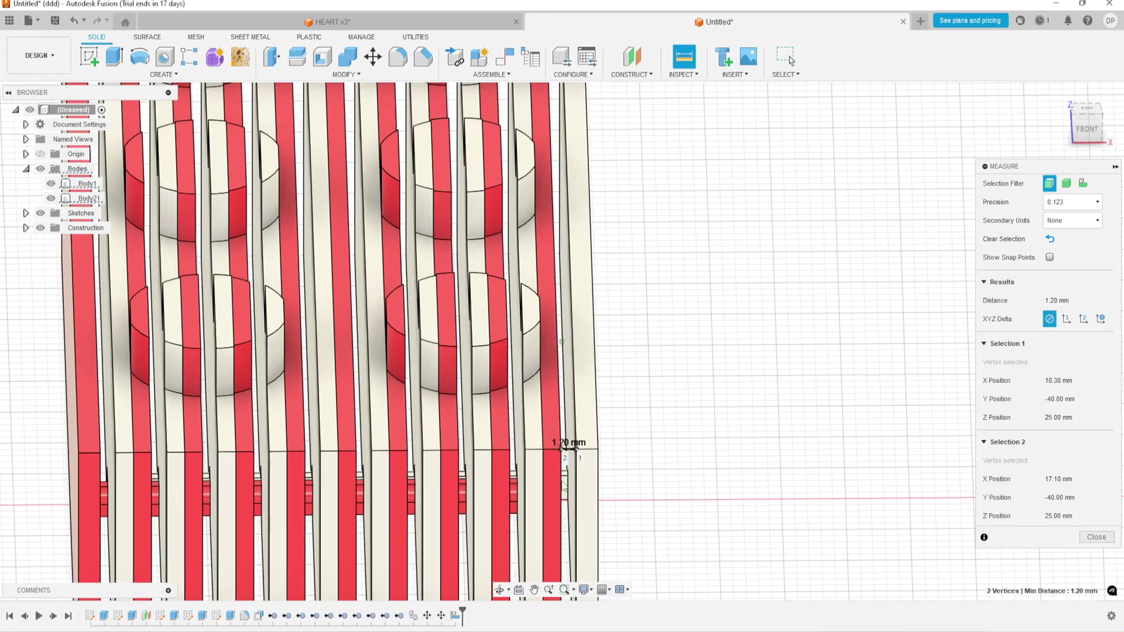
scroll(559, 456, "up", 2)
scroll(549, 470, "up", 2)
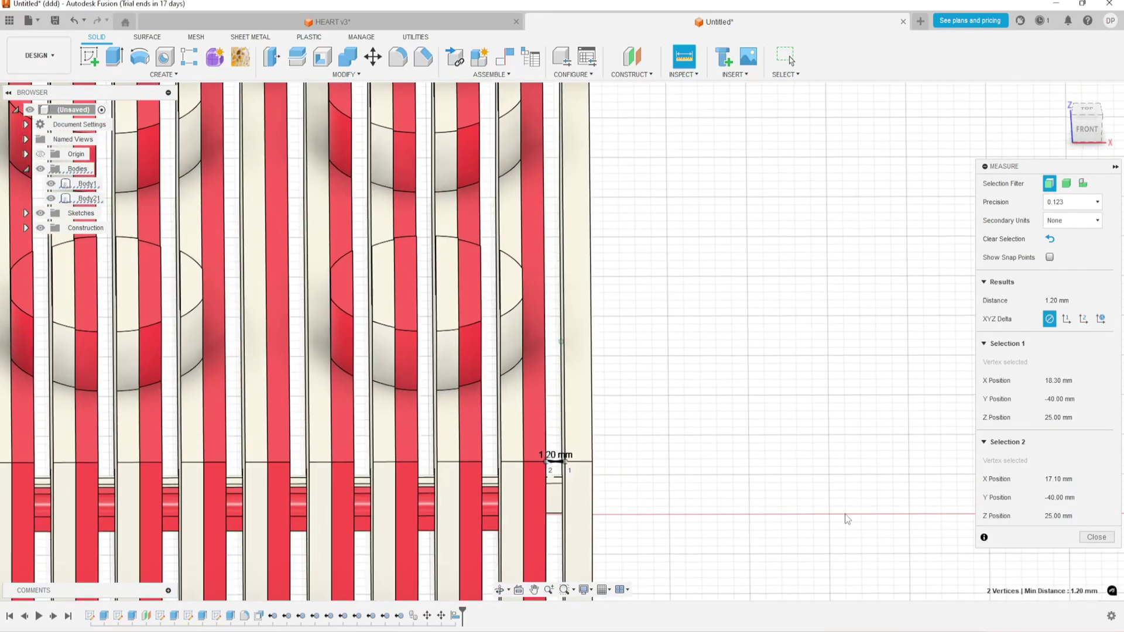
left_click(1085, 538)
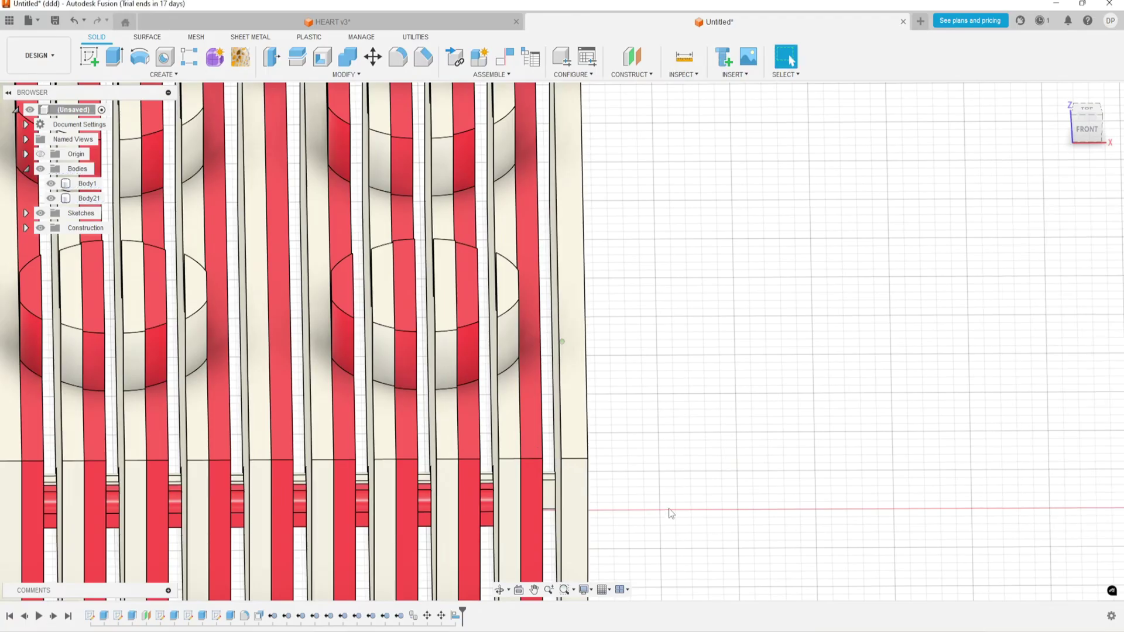
Step: Move the red body Body21 -0.6 mm along Y to centre the white slats
left_click(546, 464)
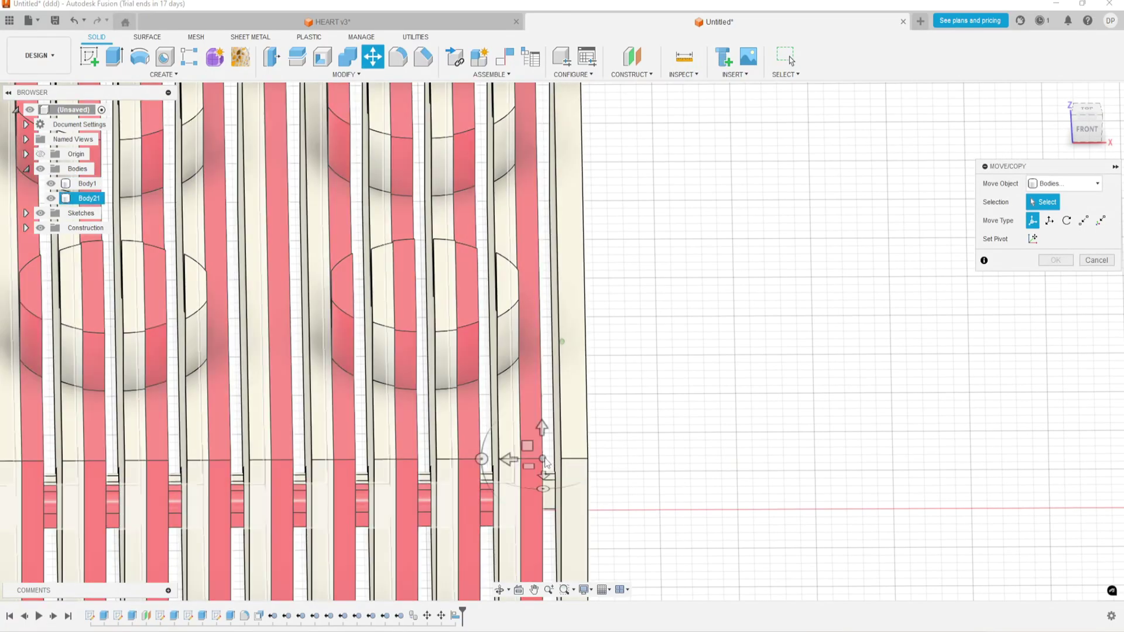
left_click_drag(509, 459, 508, 460)
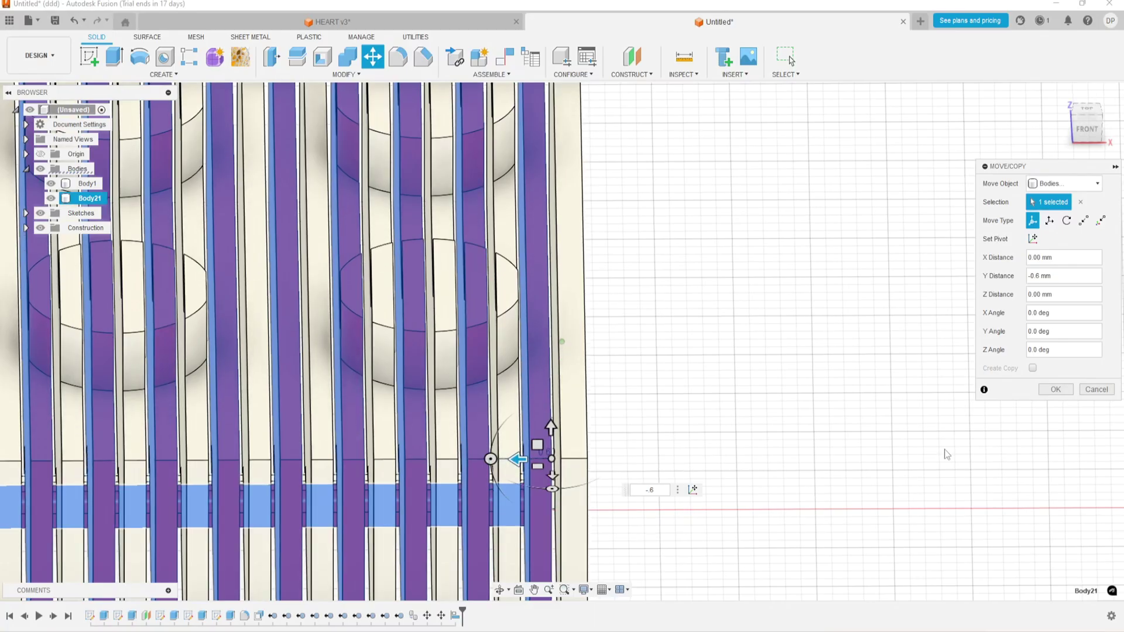
left_click(1055, 389)
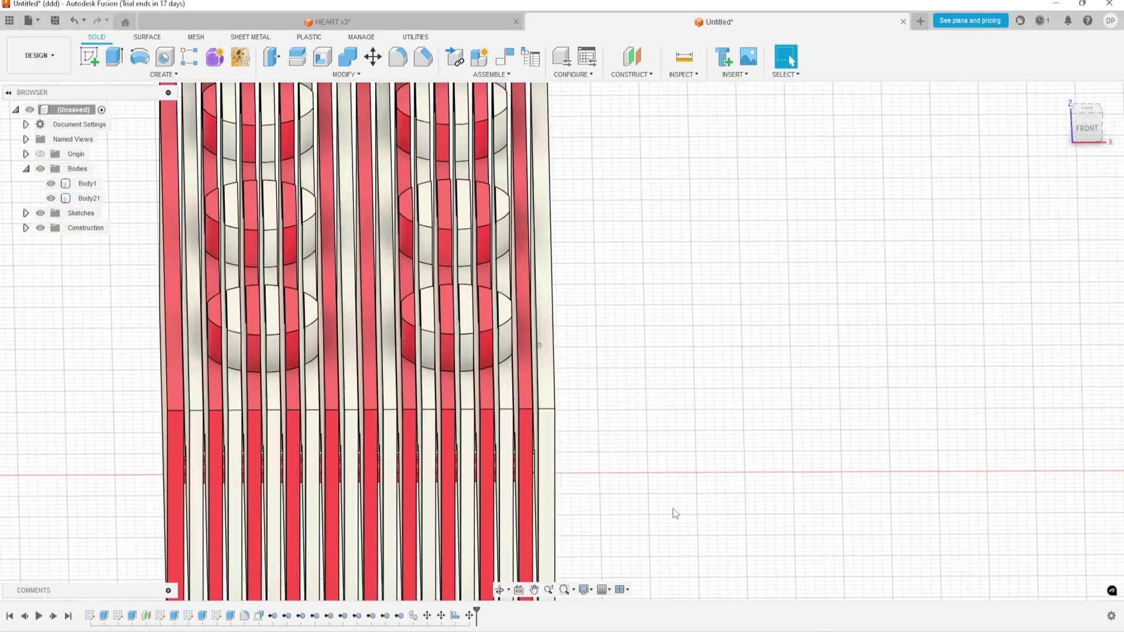
middle_click_drag(673, 513, 427, 389, "shift")
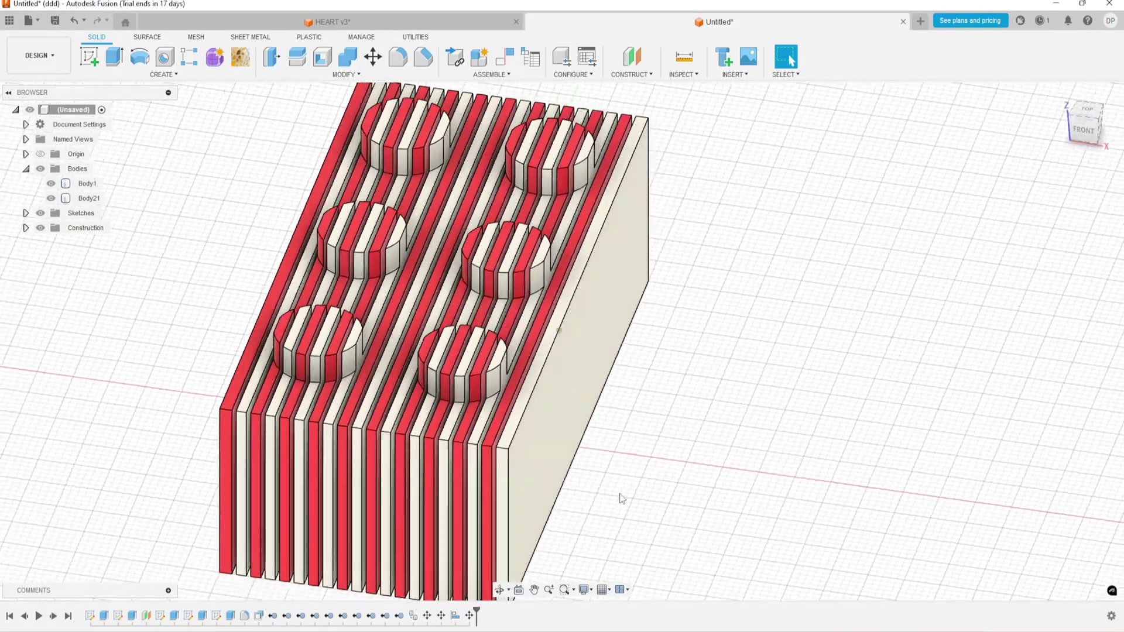
mouse_move(490, 386)
middle_mouse_down("shift")
mouse_move(623, 533)
mouse_move(630, 562)
mouse_move(617, 559)
middle_mouse_up("shift")
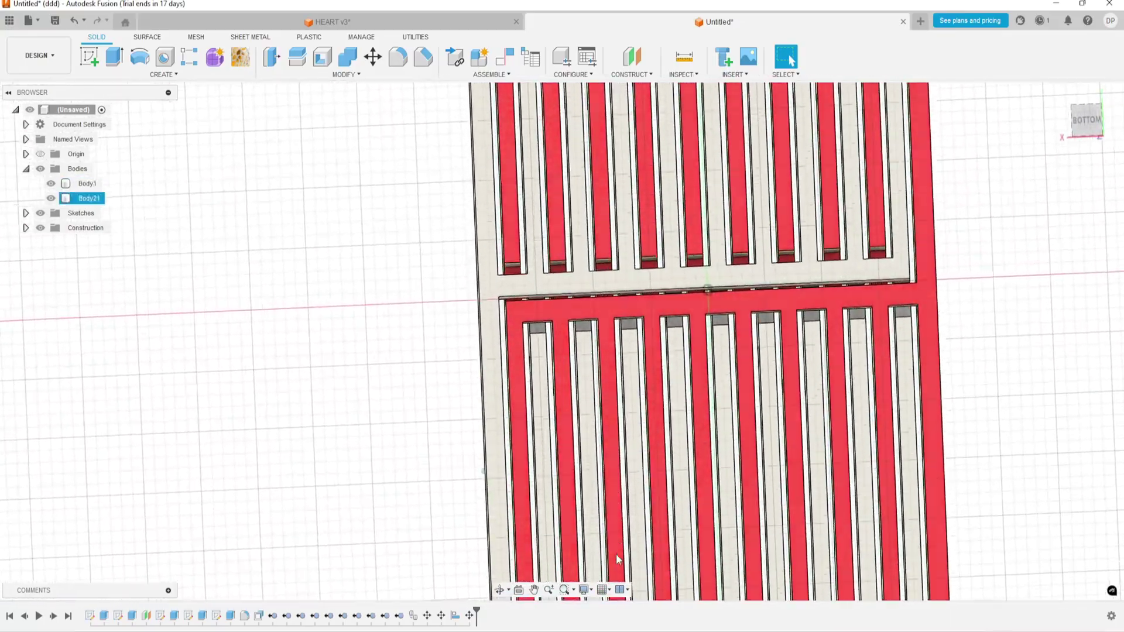
middle_click_drag(618, 559, 615, 554, "shift")
mouse_move(1019, 340)
middle_mouse_down("shift")
mouse_move(594, 539)
mouse_move(601, 569)
middle_mouse_up("shift")
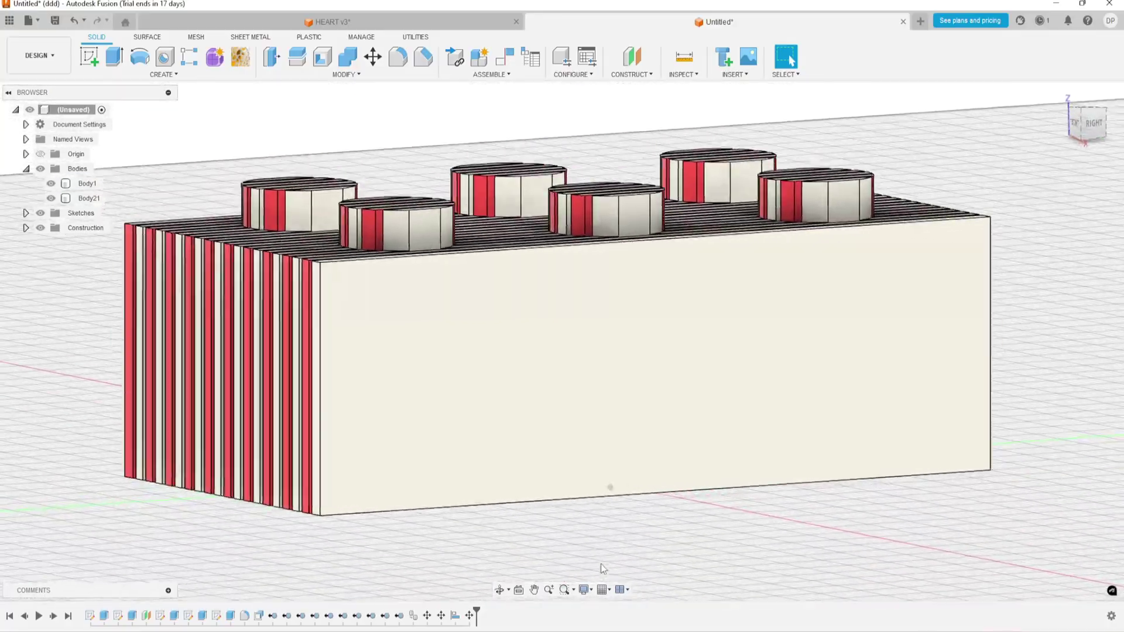